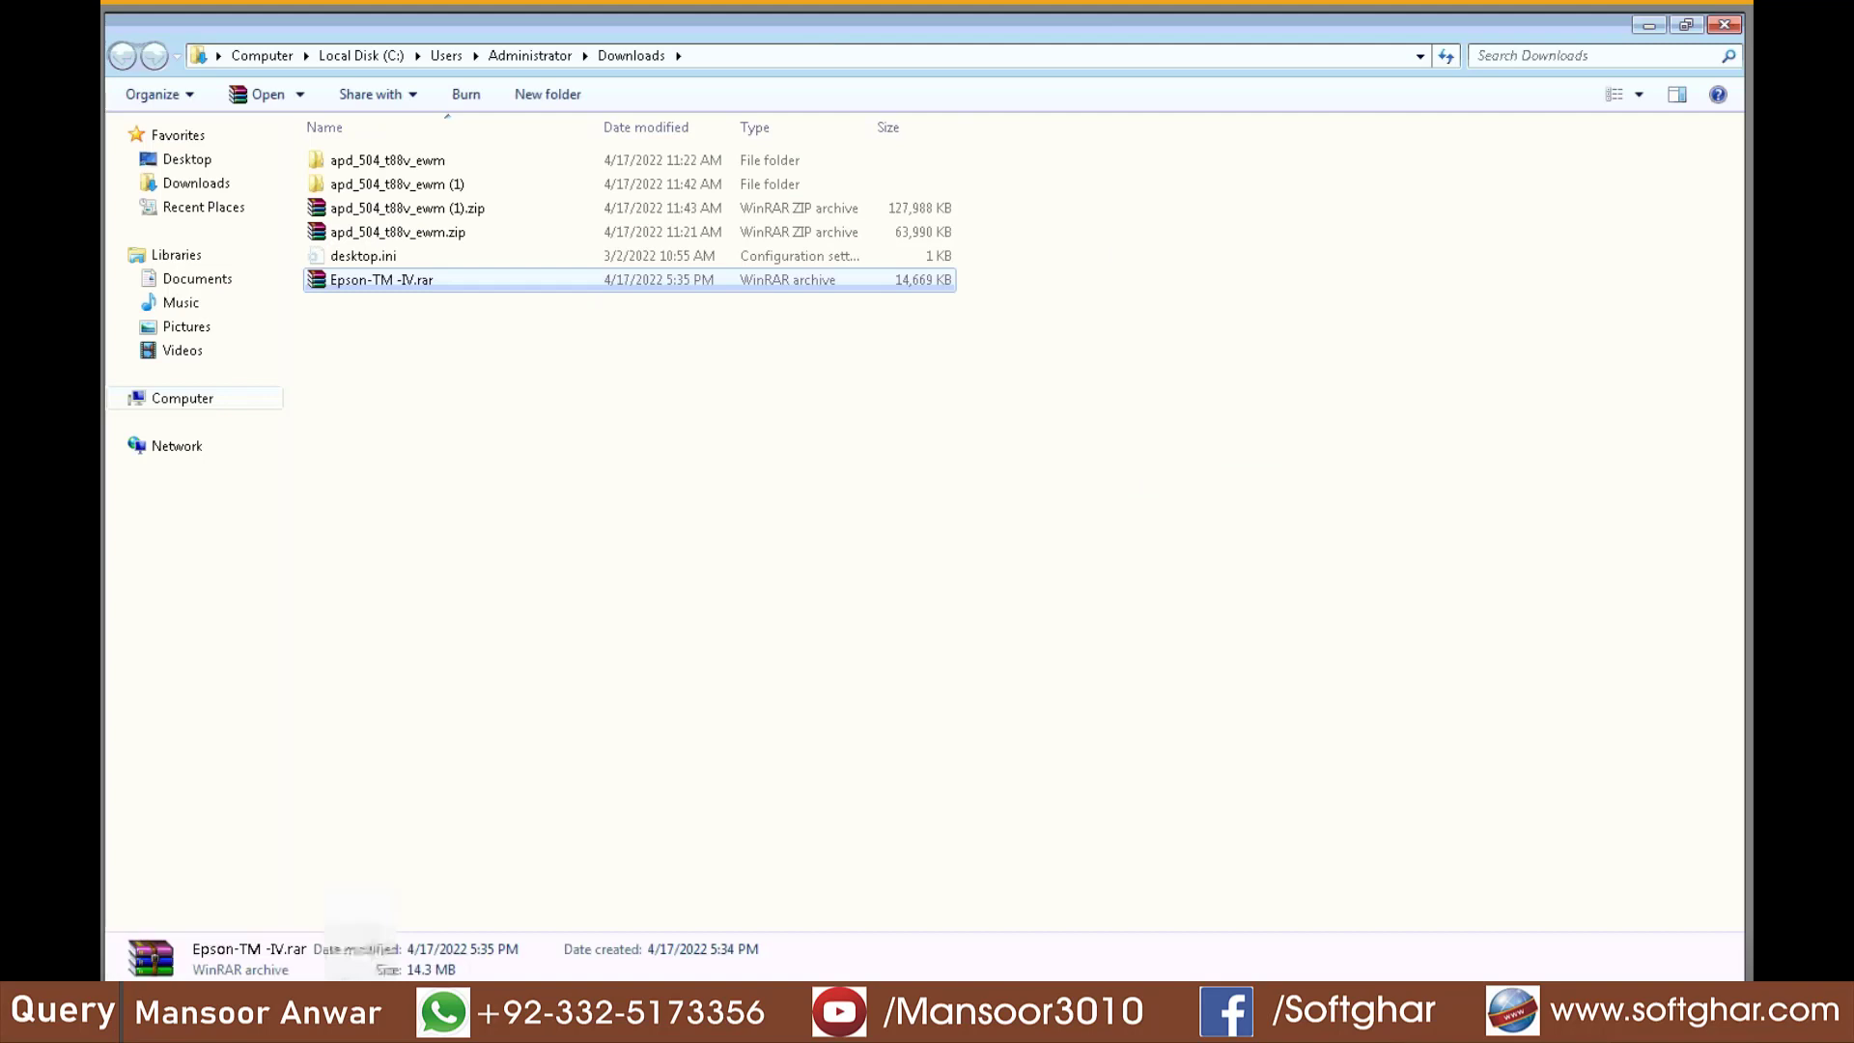
- Paste the copied Epson-TM -IV.rar archive into the Installer\Drivers folder on Local Disk (D:)
left_click(182, 397)
double_click(686, 181)
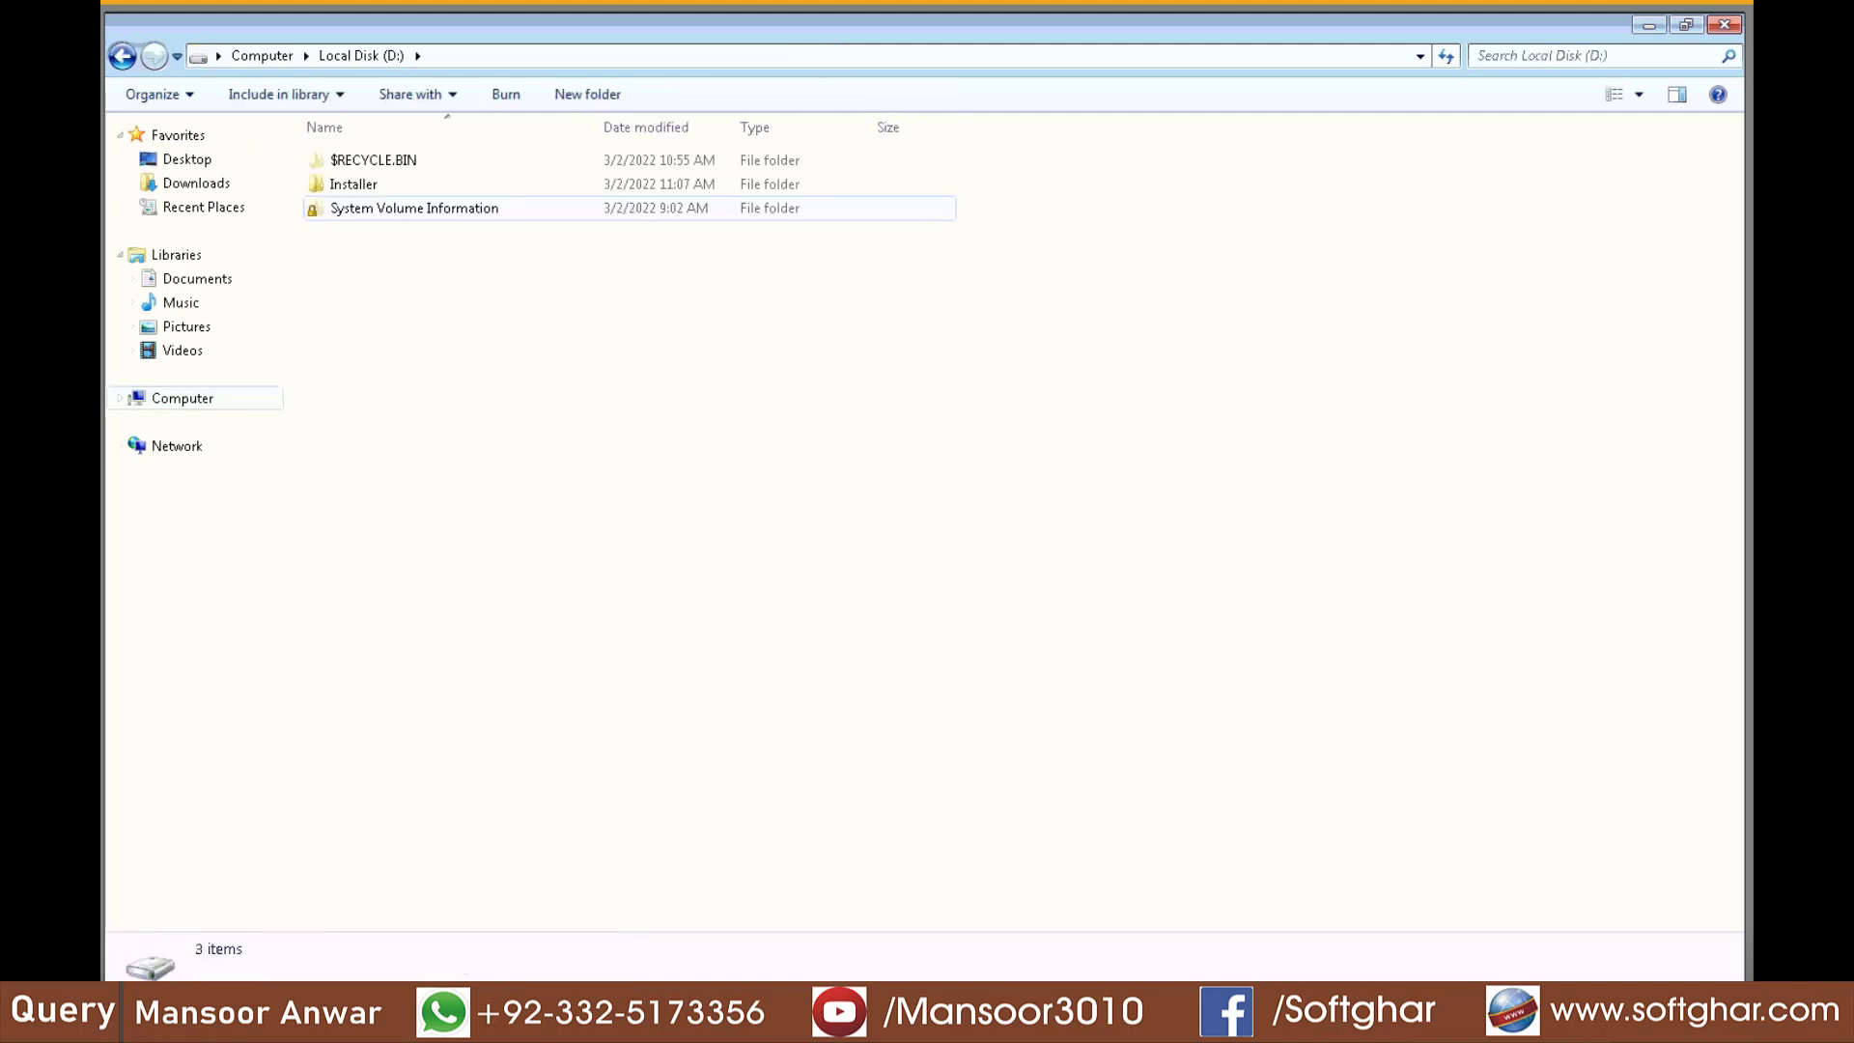
double_click(362, 183)
double_click(353, 208)
key("ctrl+v")
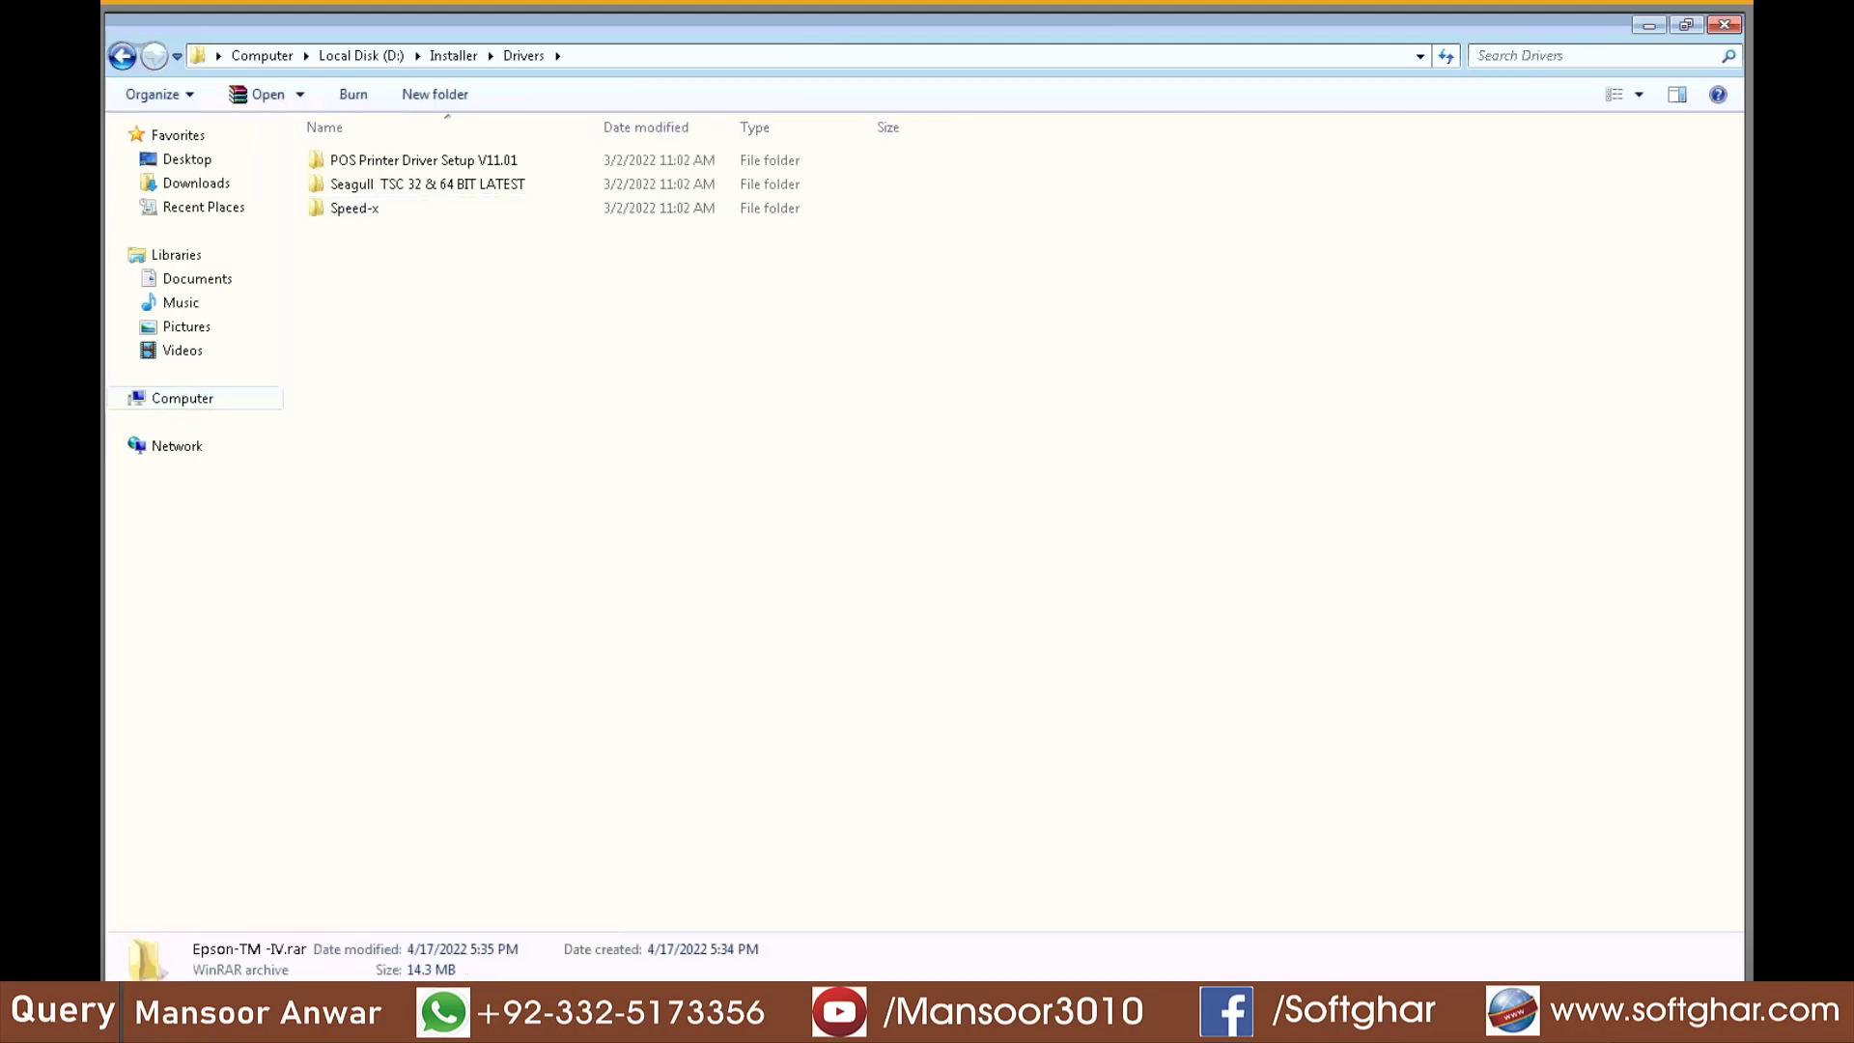
- Extract Epson-TM -IV.rar in the Drivers folder and select APD_407E.EXE inside the extracted Epson-TM -IV folder
right_click(389, 230)
left_click(501, 310)
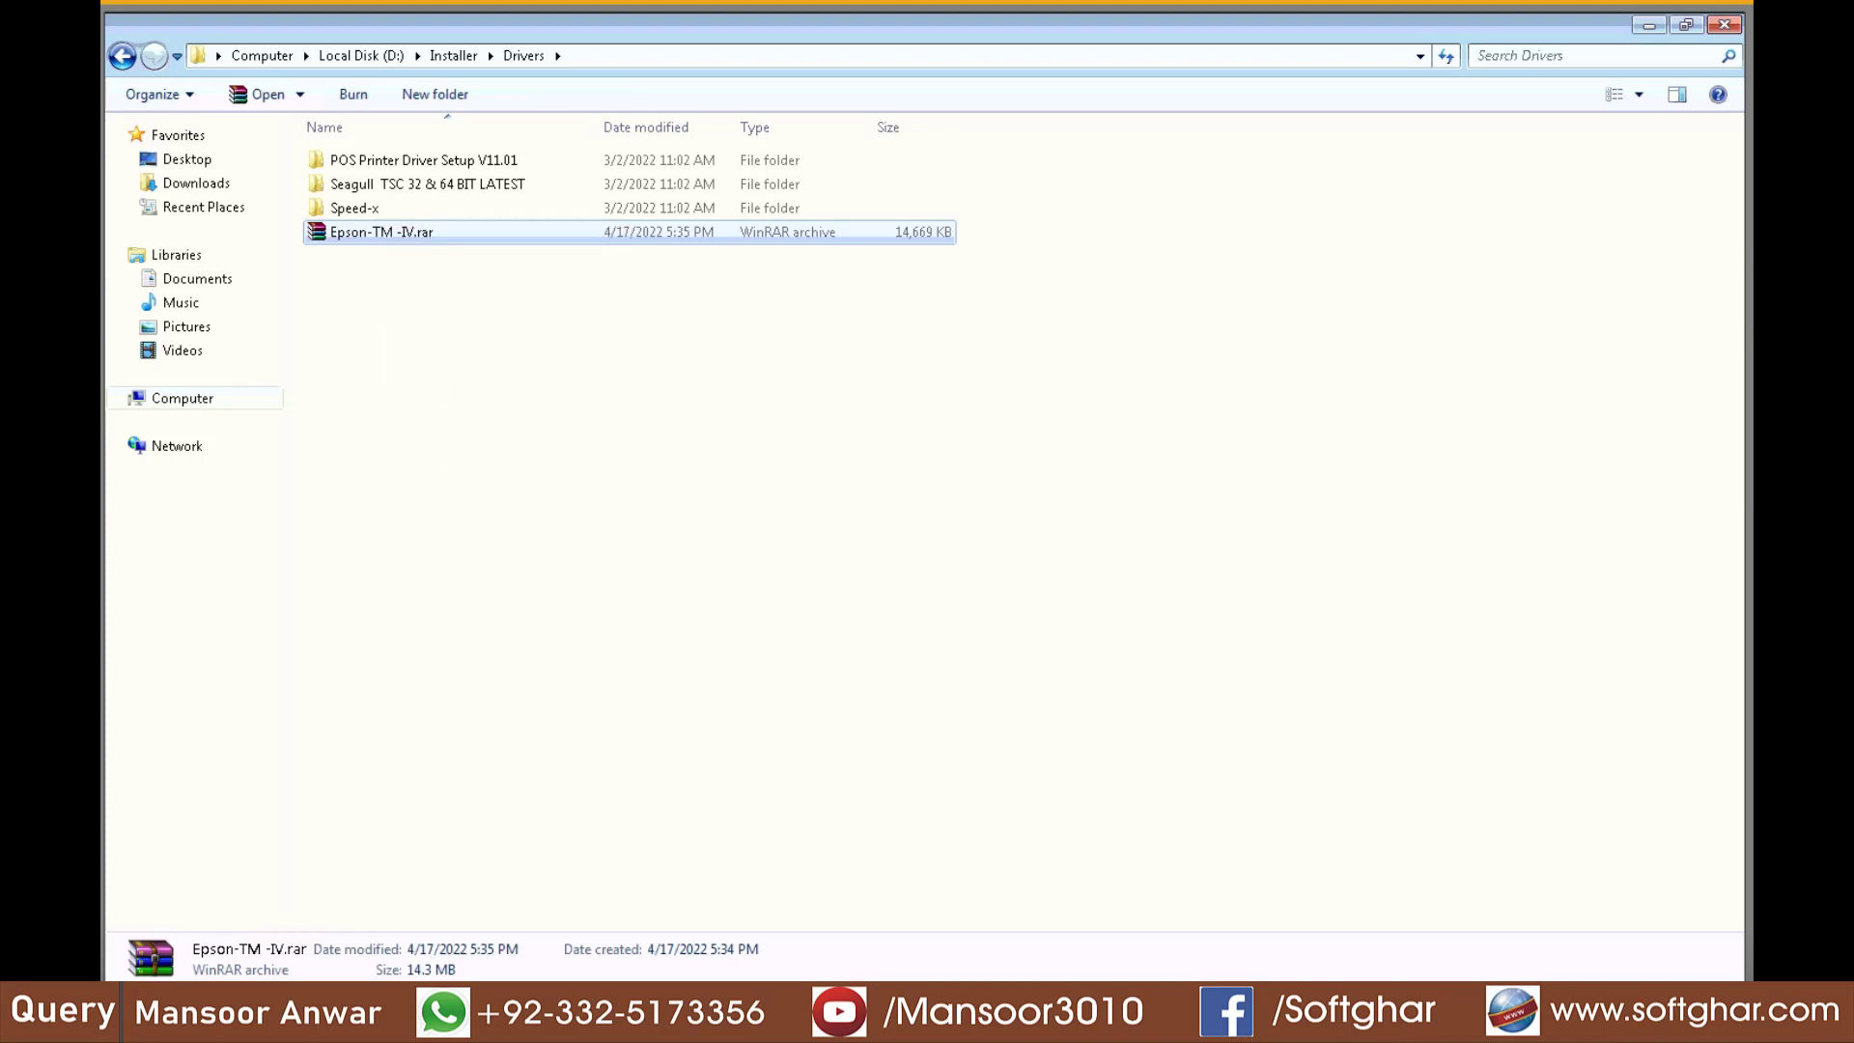
double_click(362, 159)
left_click(362, 160)
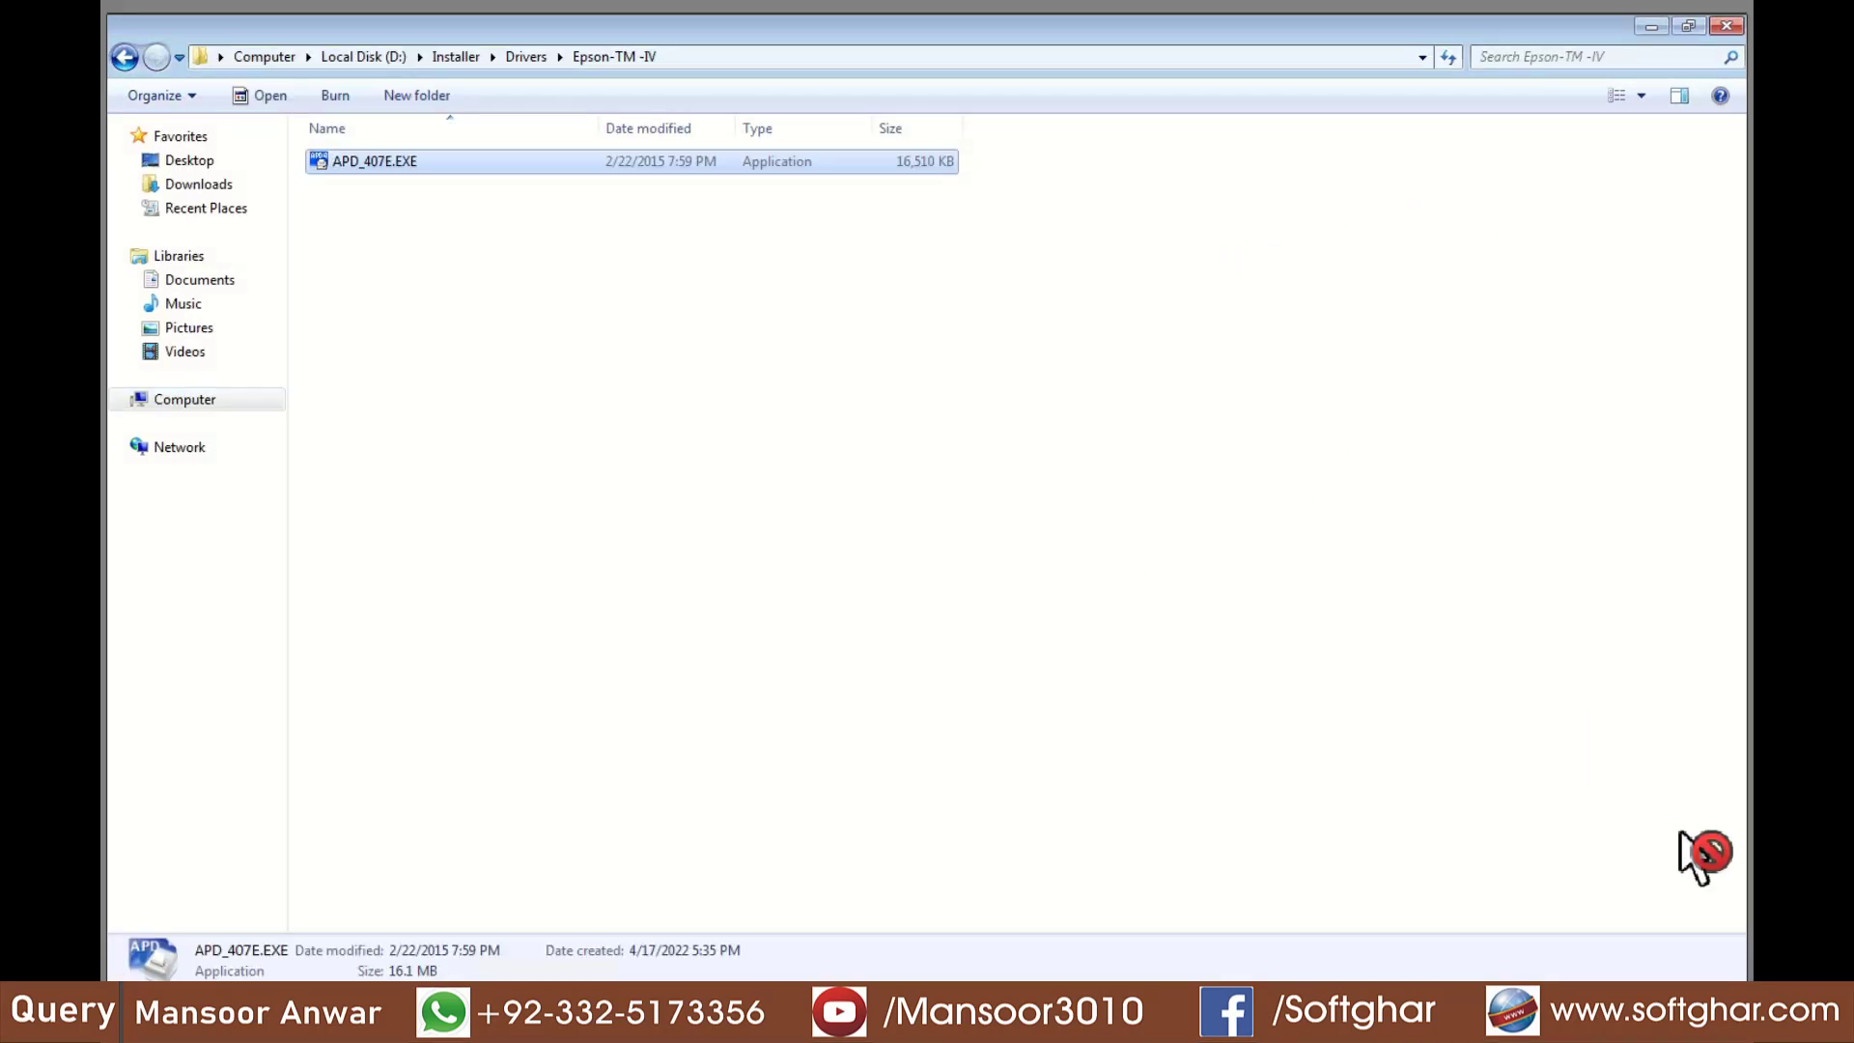
- Run the APD_407E.EXE installer, accepting the license agreement and keeping the Standard setup type
key("Return")
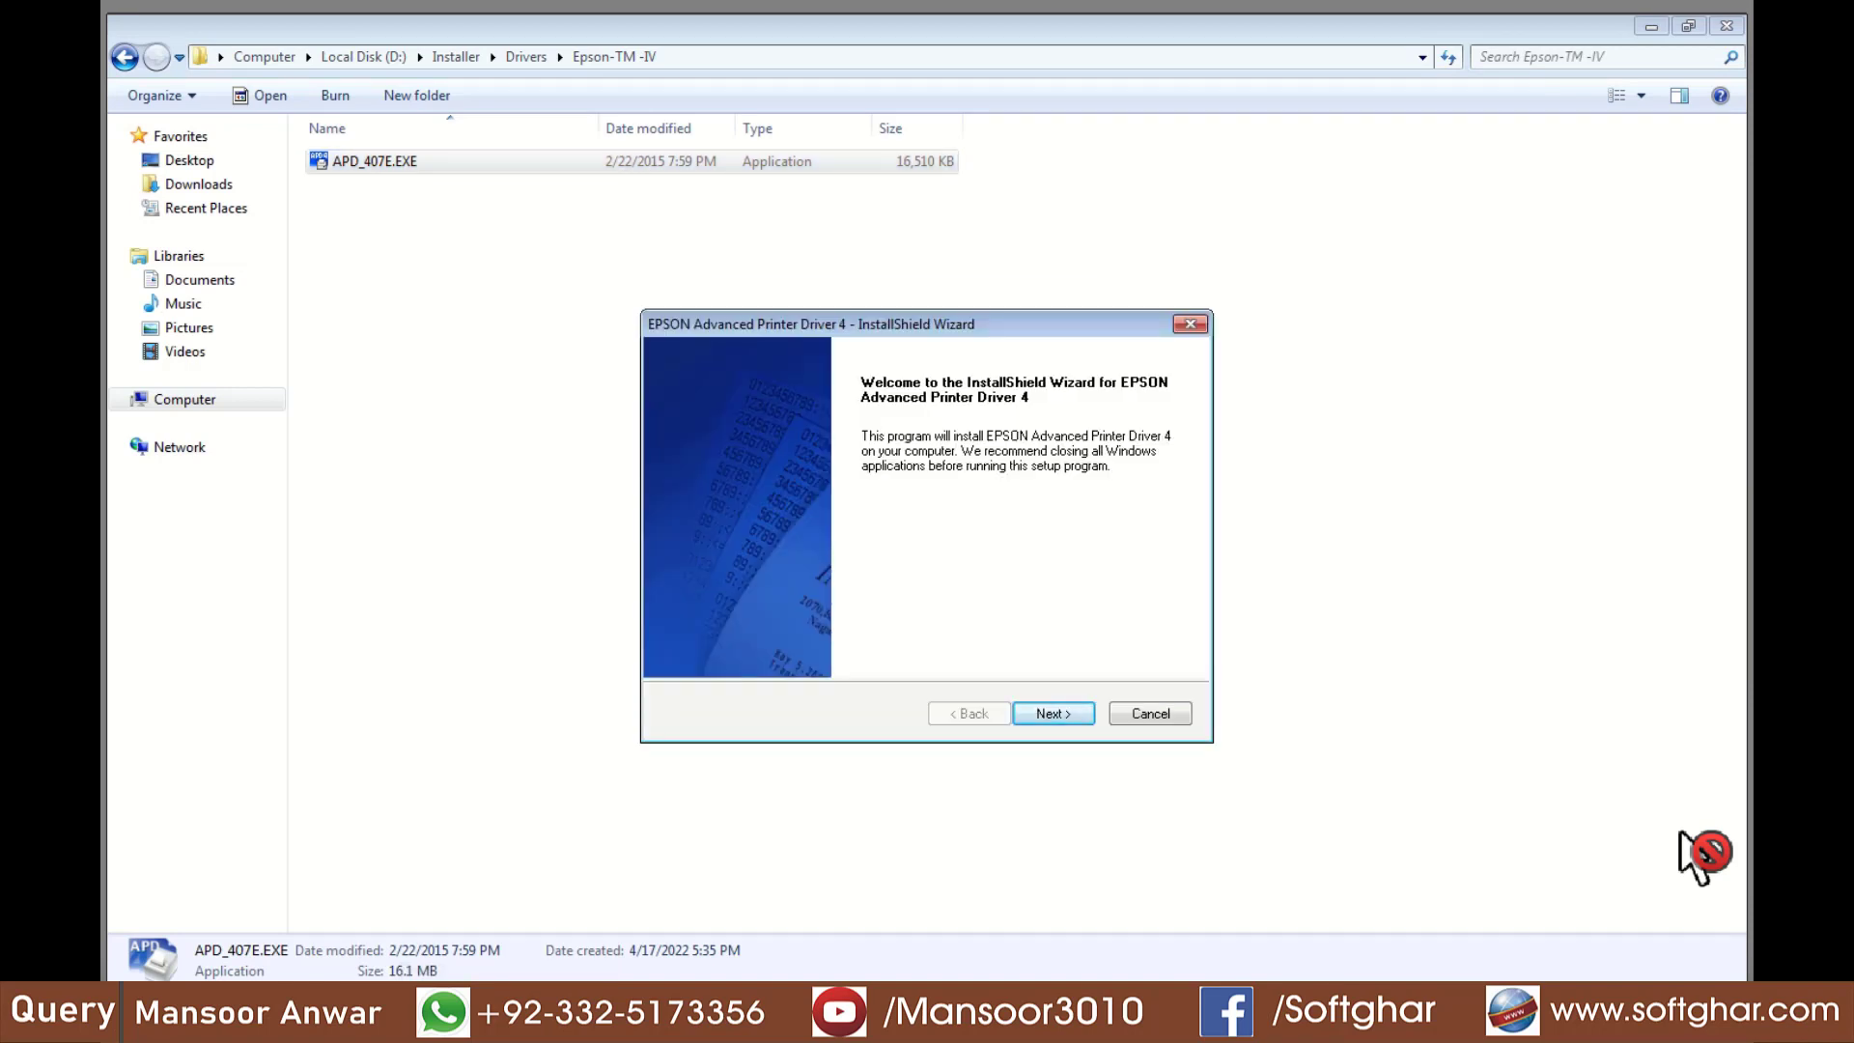
key("Return")
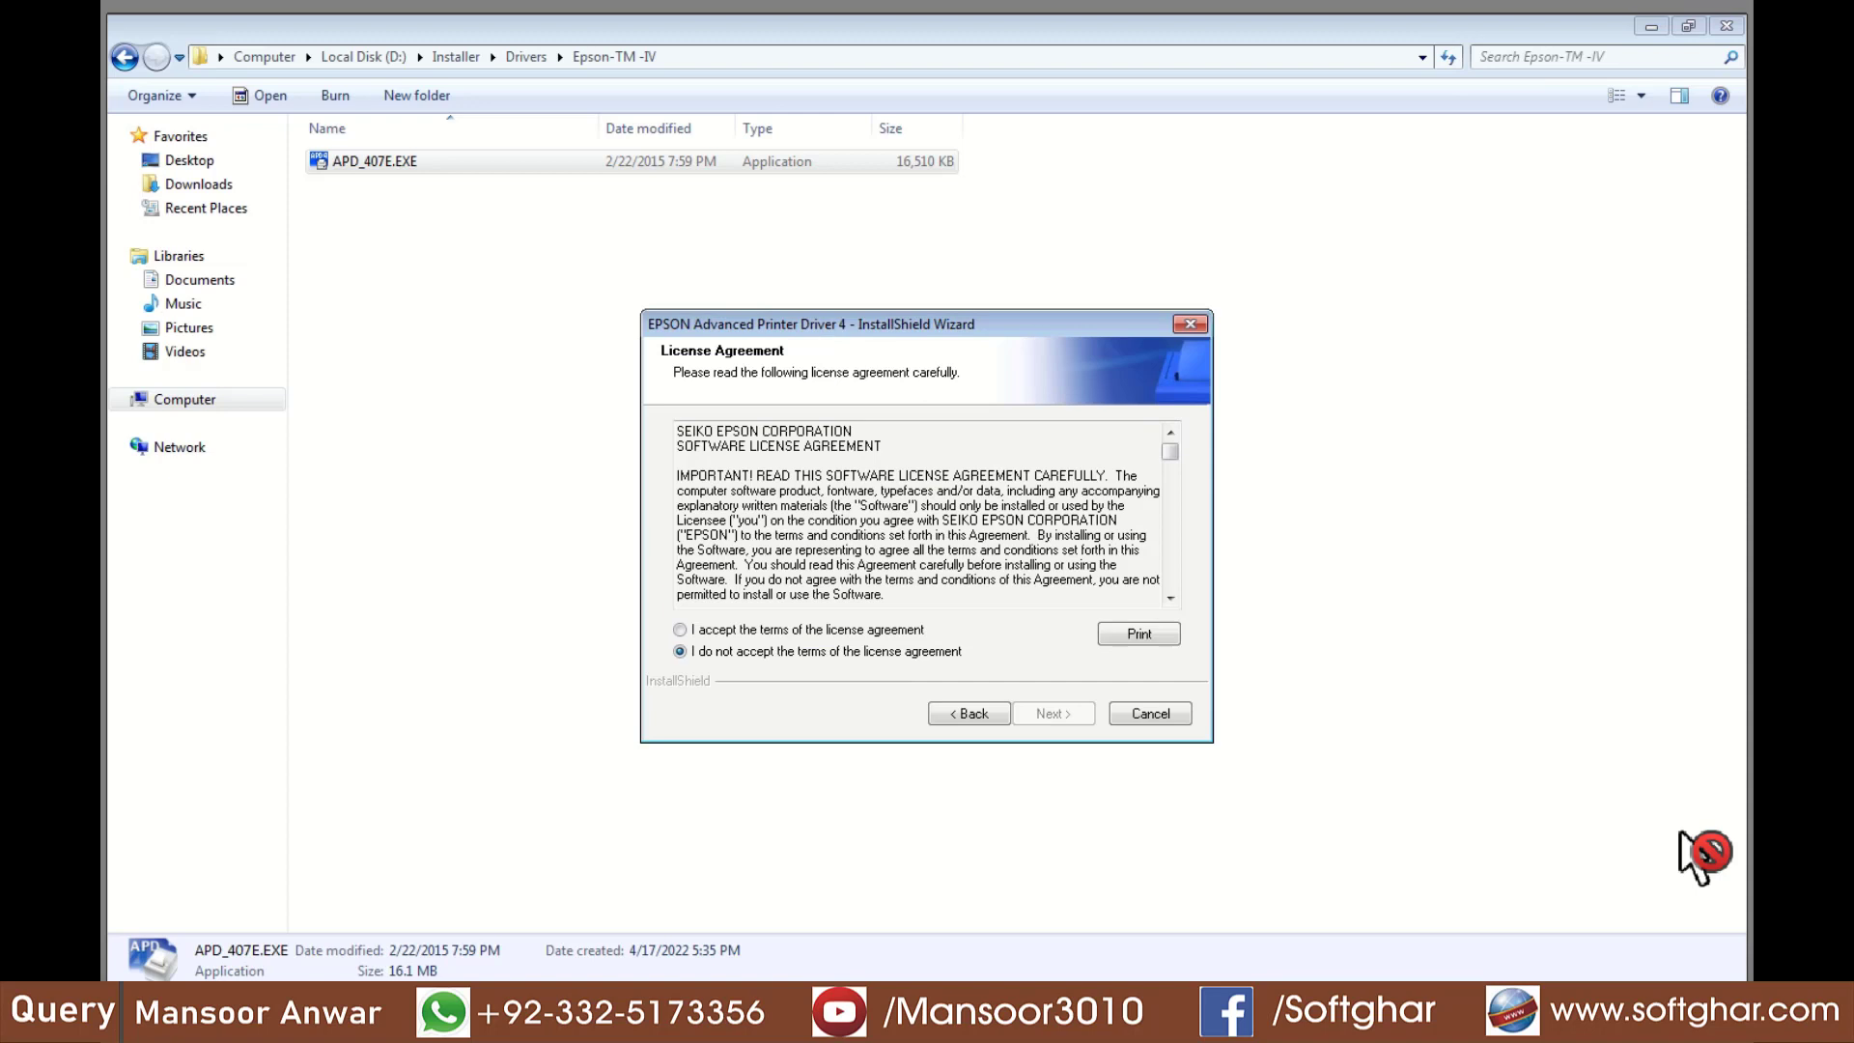
key("Up")
key("Return")
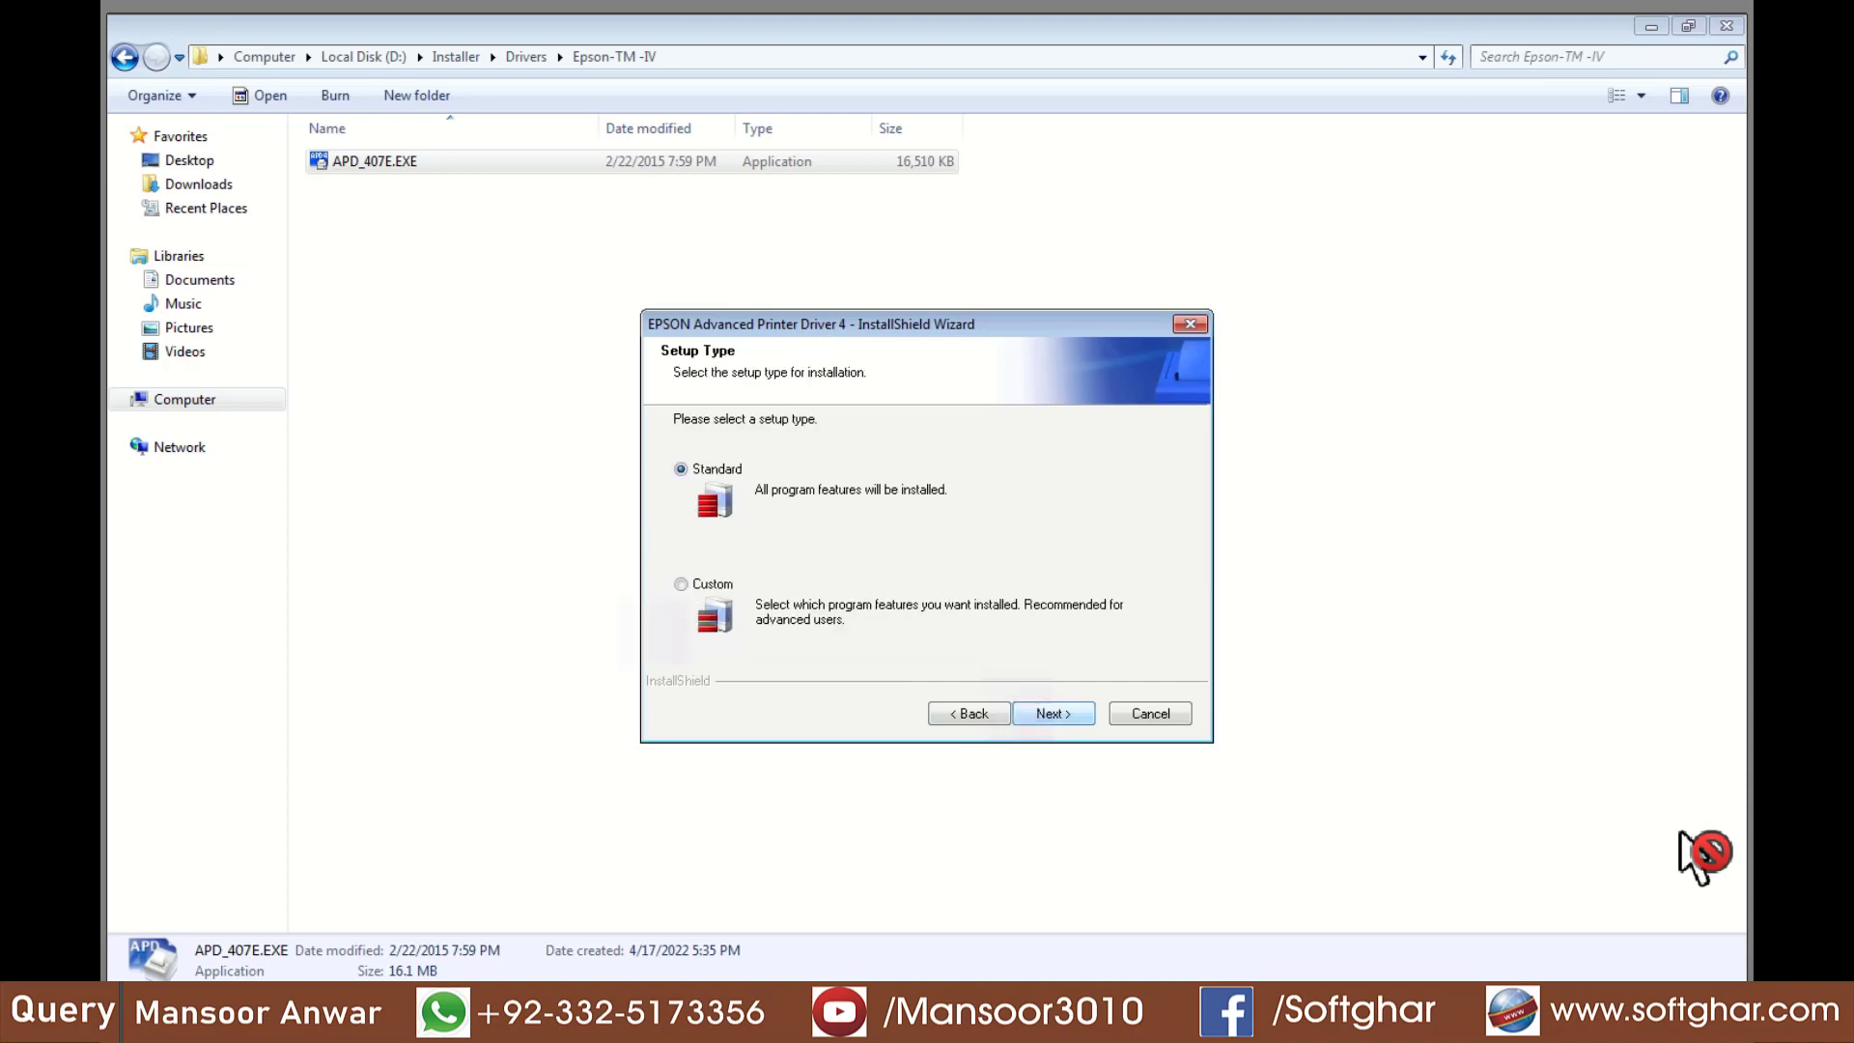
key("Return")
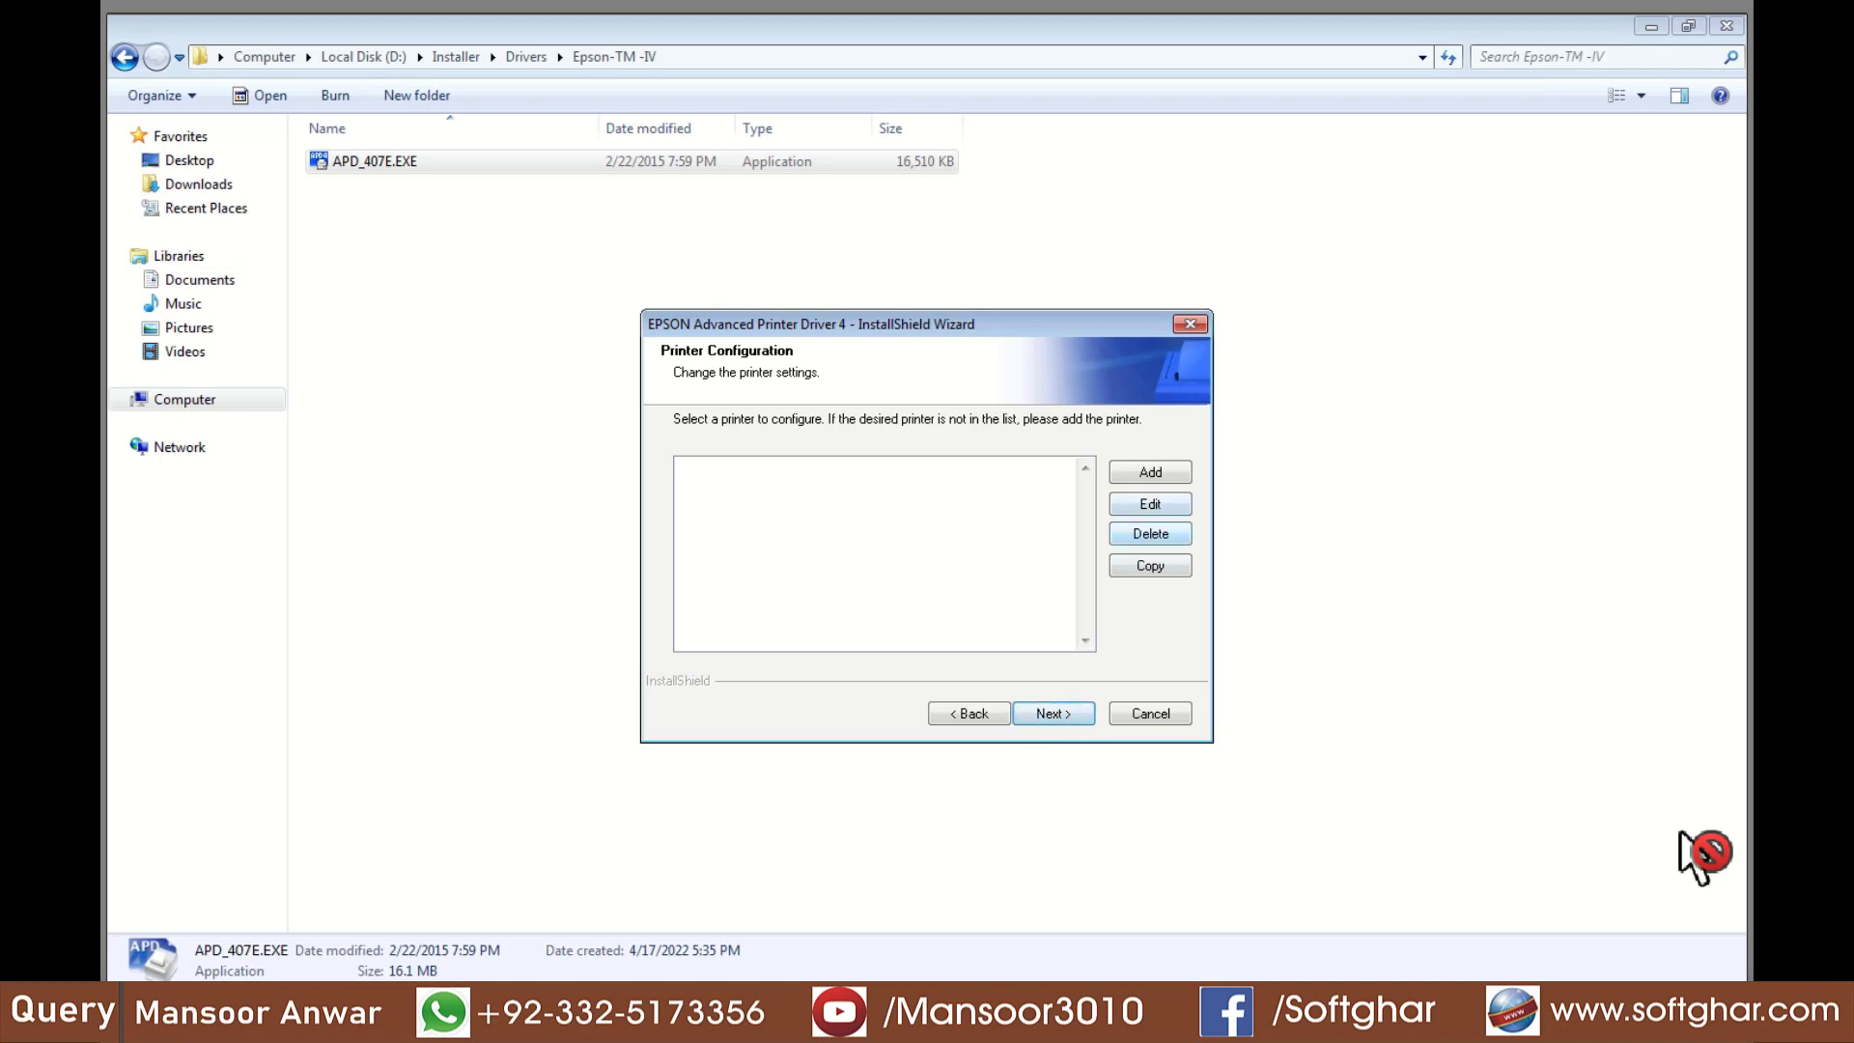
- Add the EPSON TM-T88IV Receipt printer to the installation with the port type Create a USB port
left_click(1150, 472)
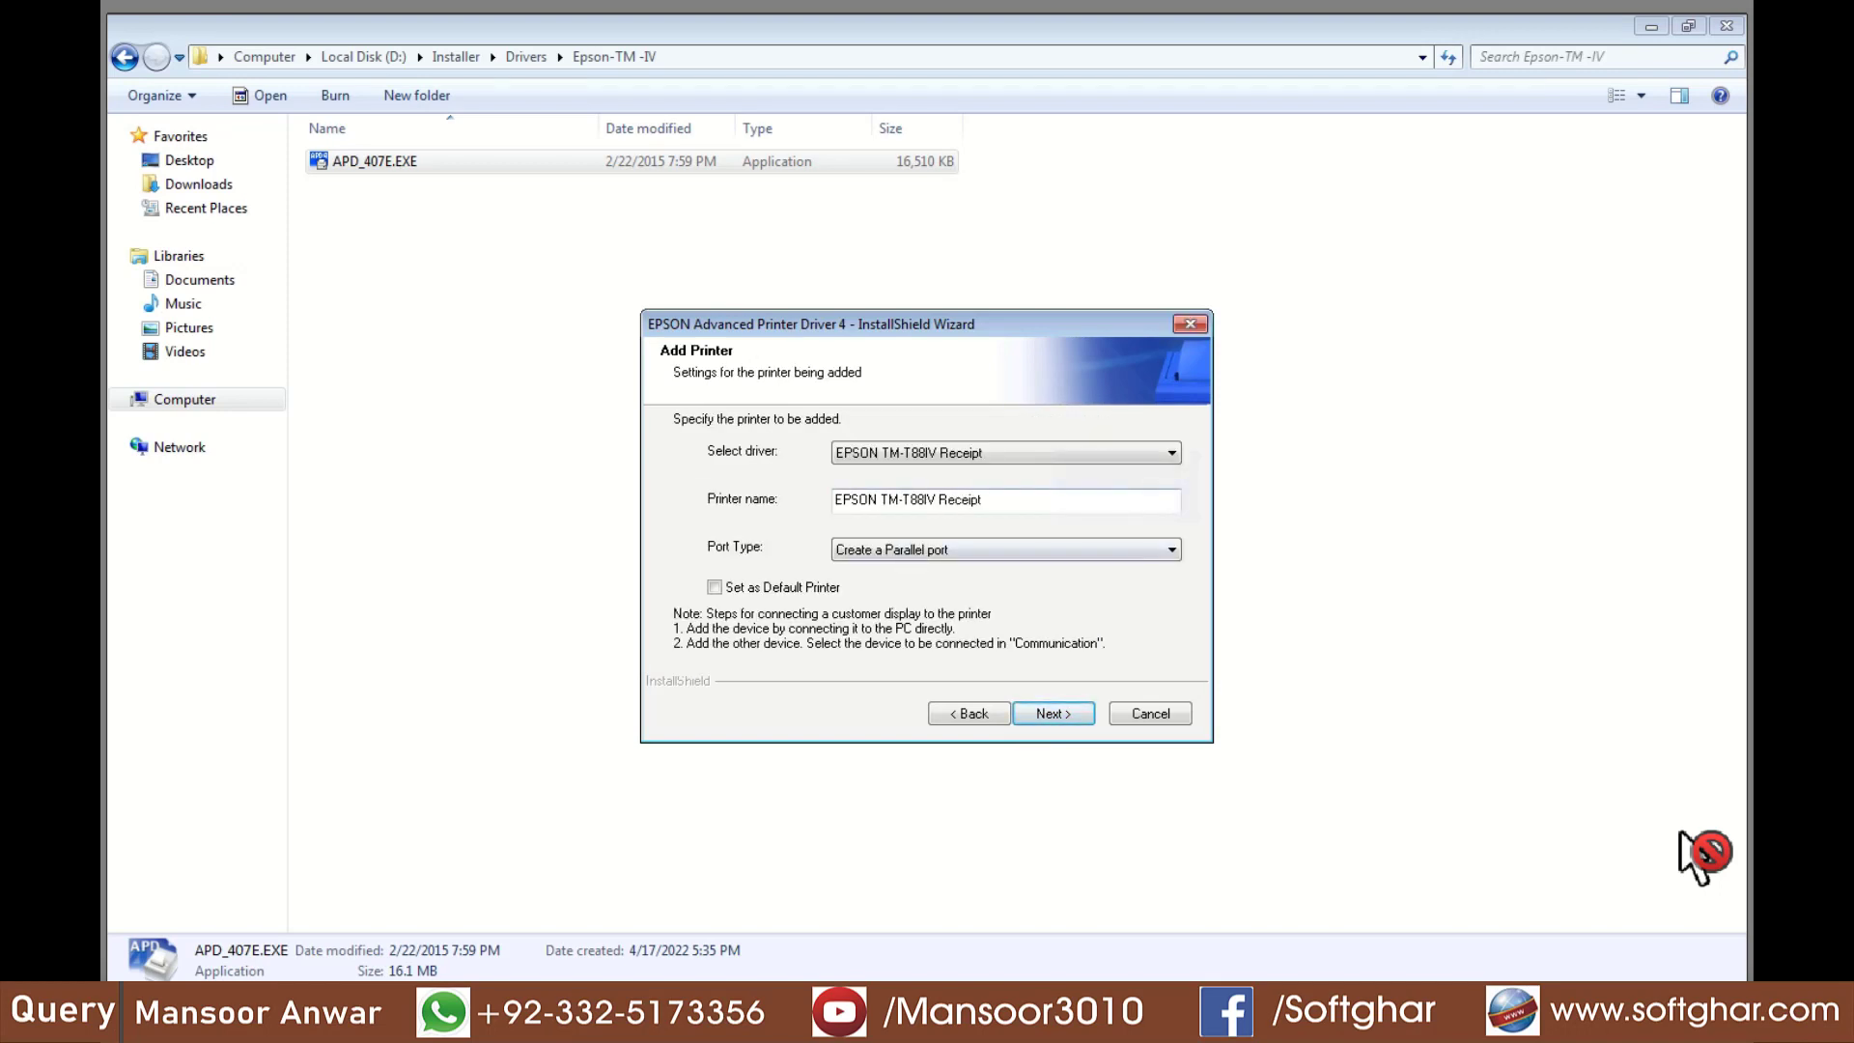
left_click(1171, 549)
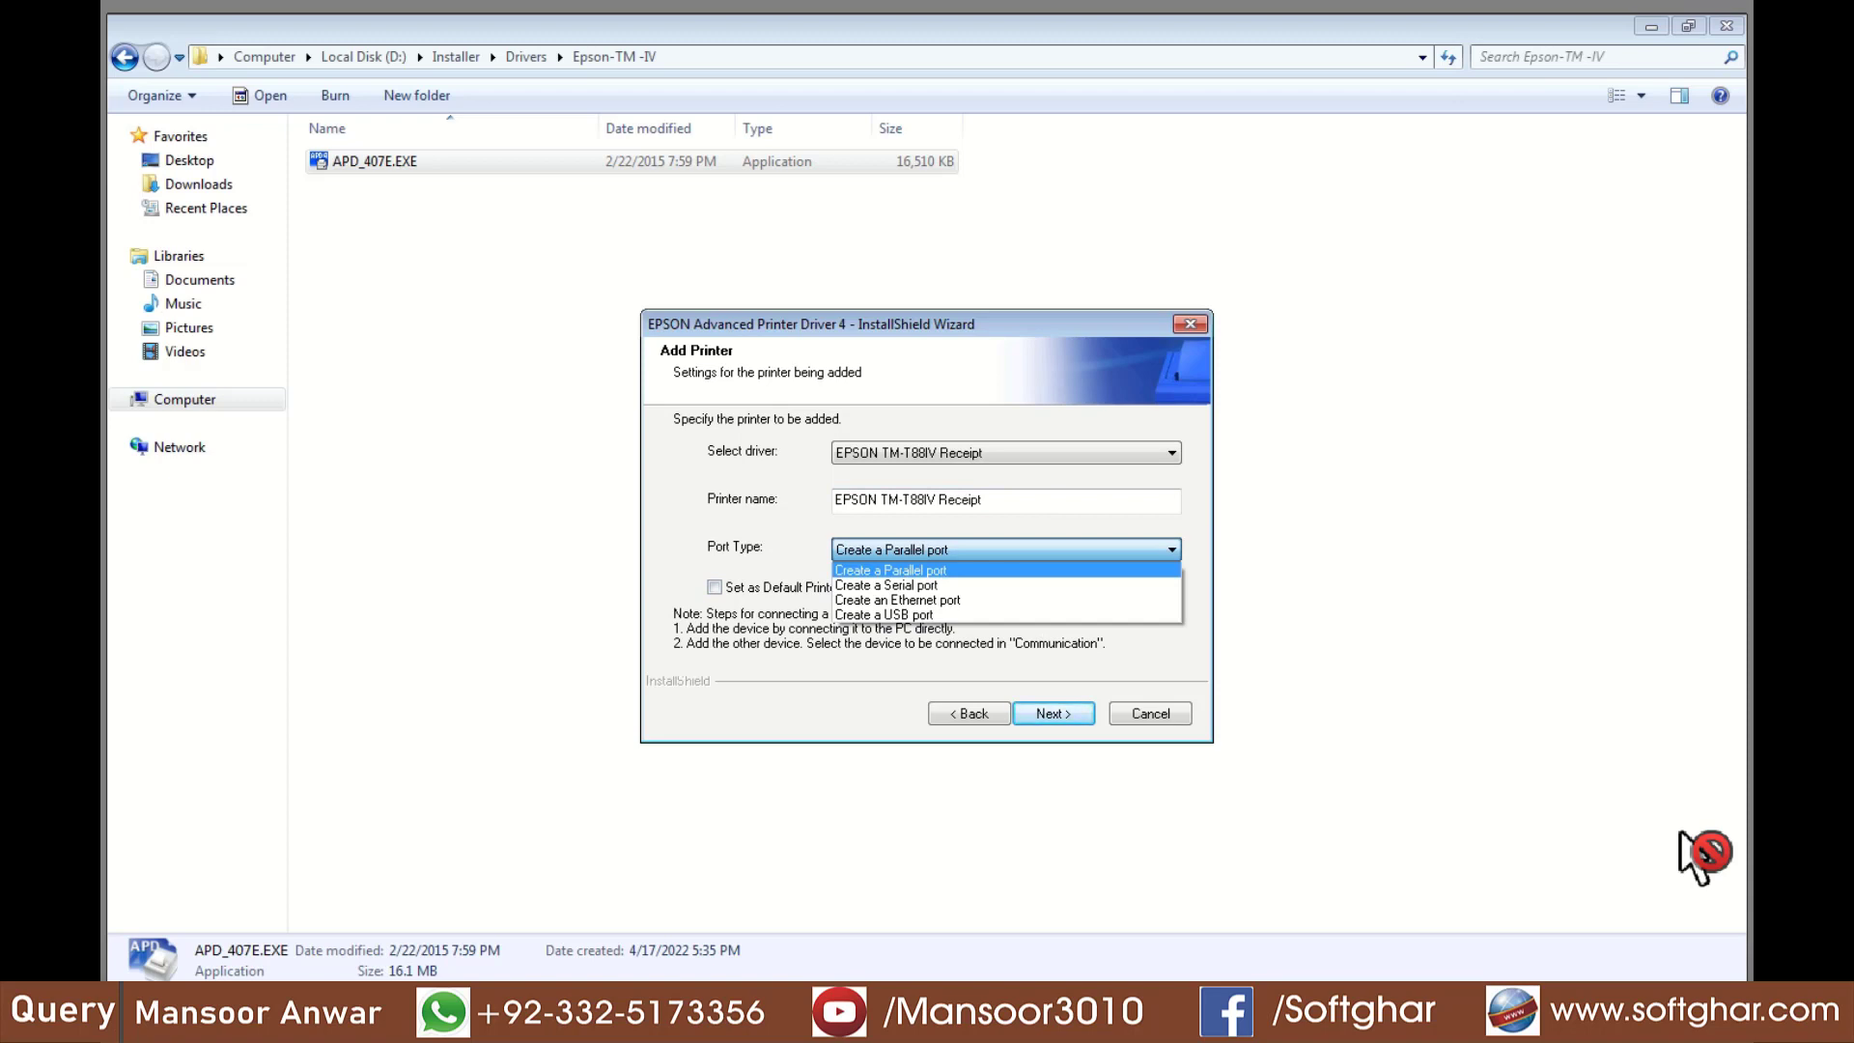
left_click(884, 615)
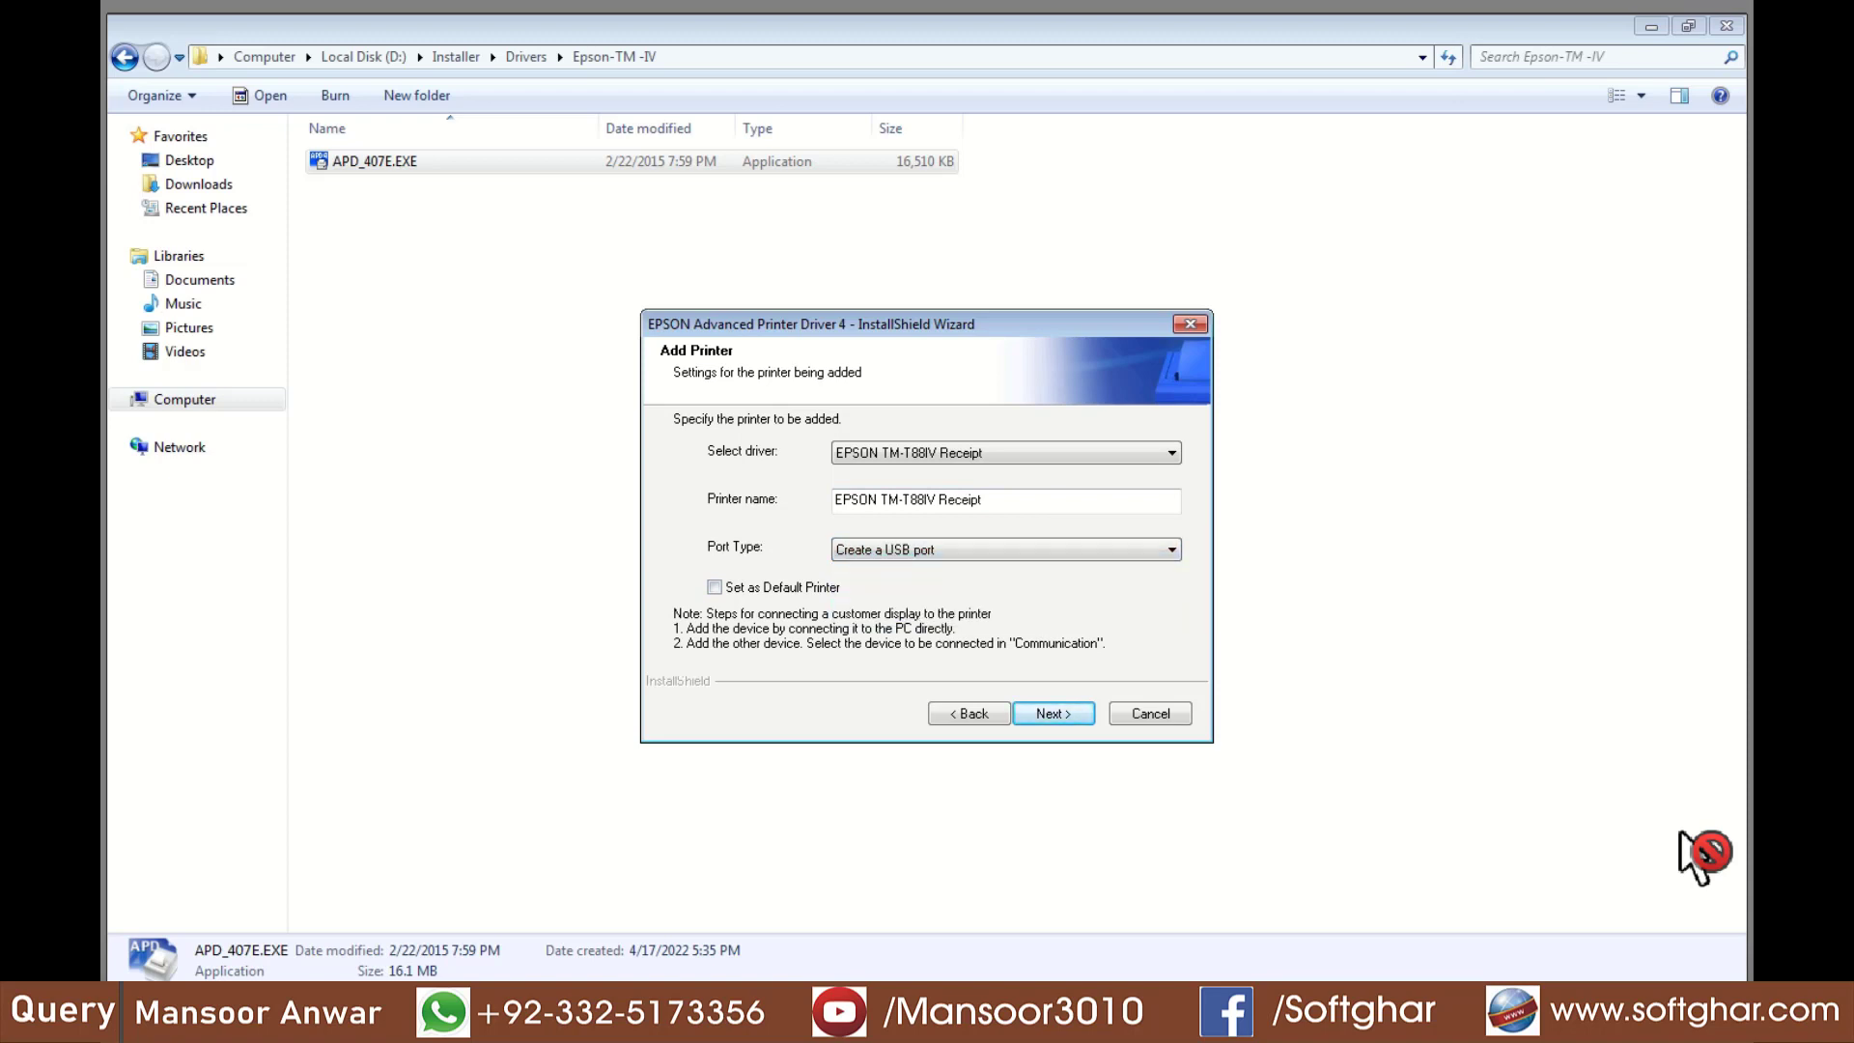
left_click(1053, 714)
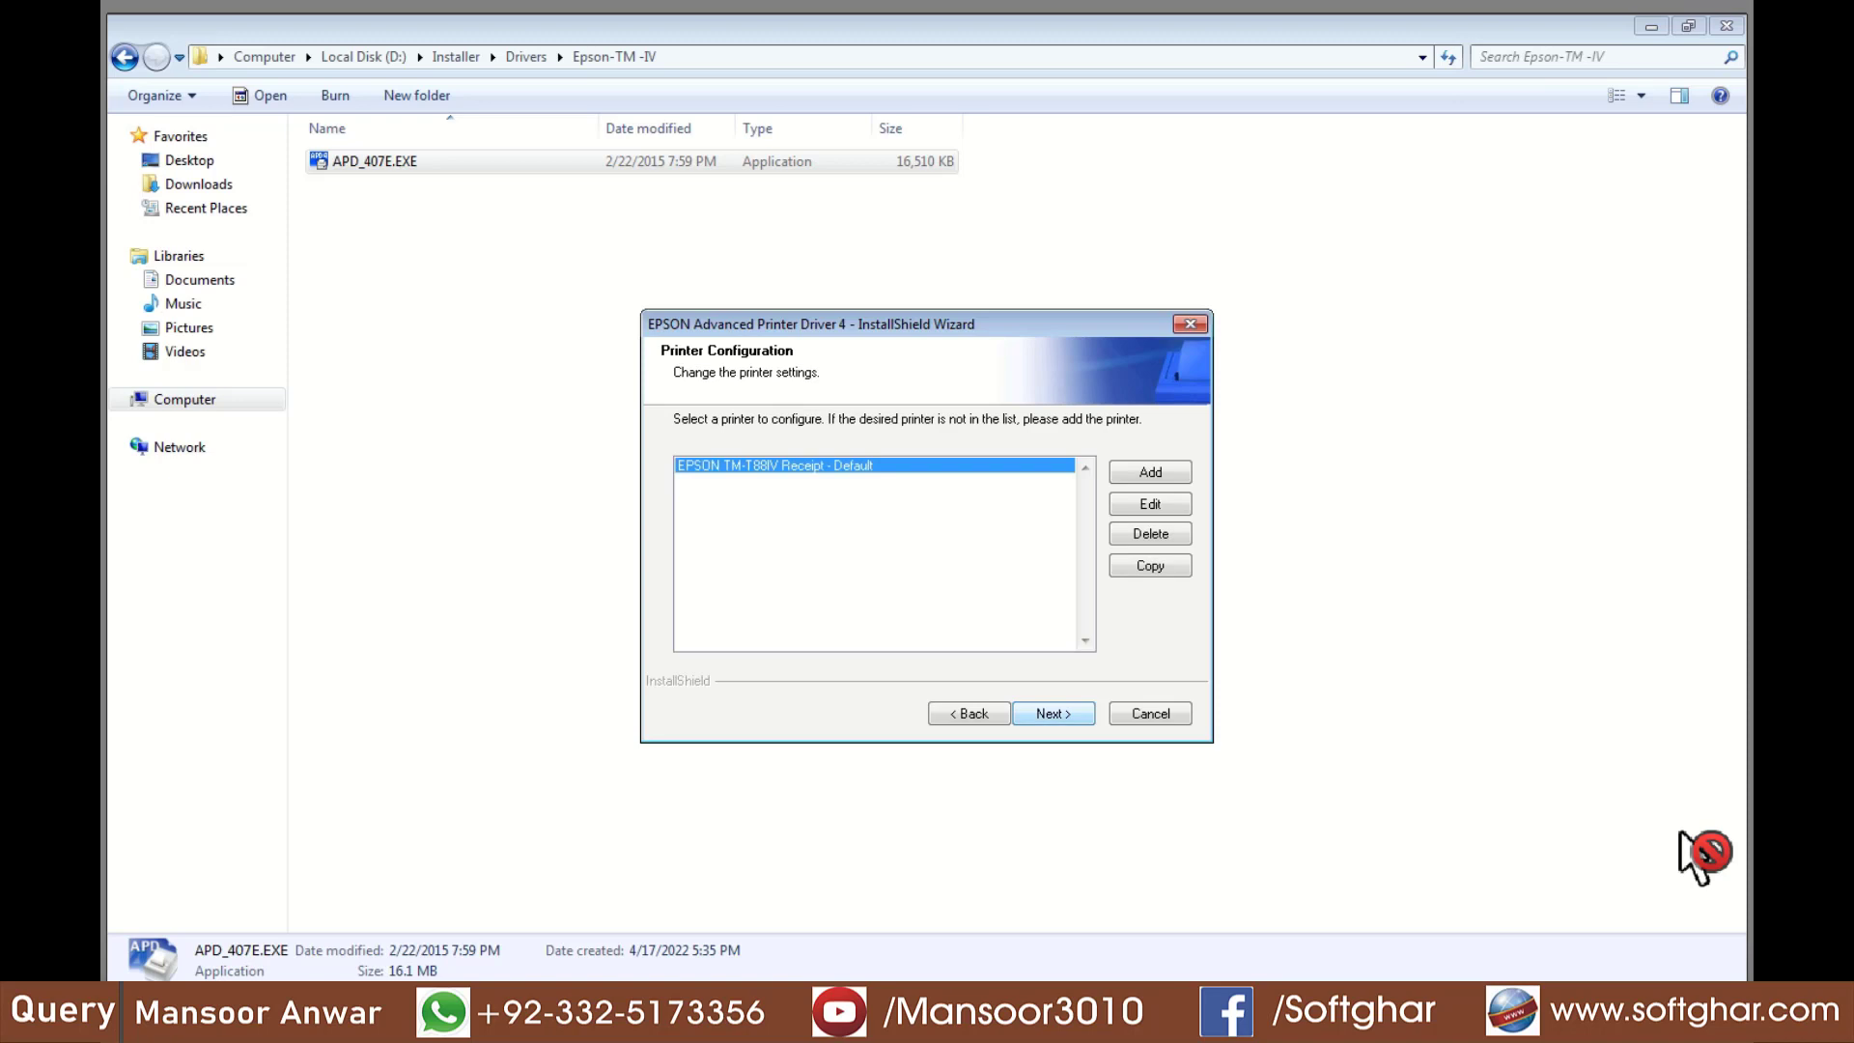
- Try to install EPSON Advanced Printer Driver 4 with the configured printer settings
left_click(1053, 714)
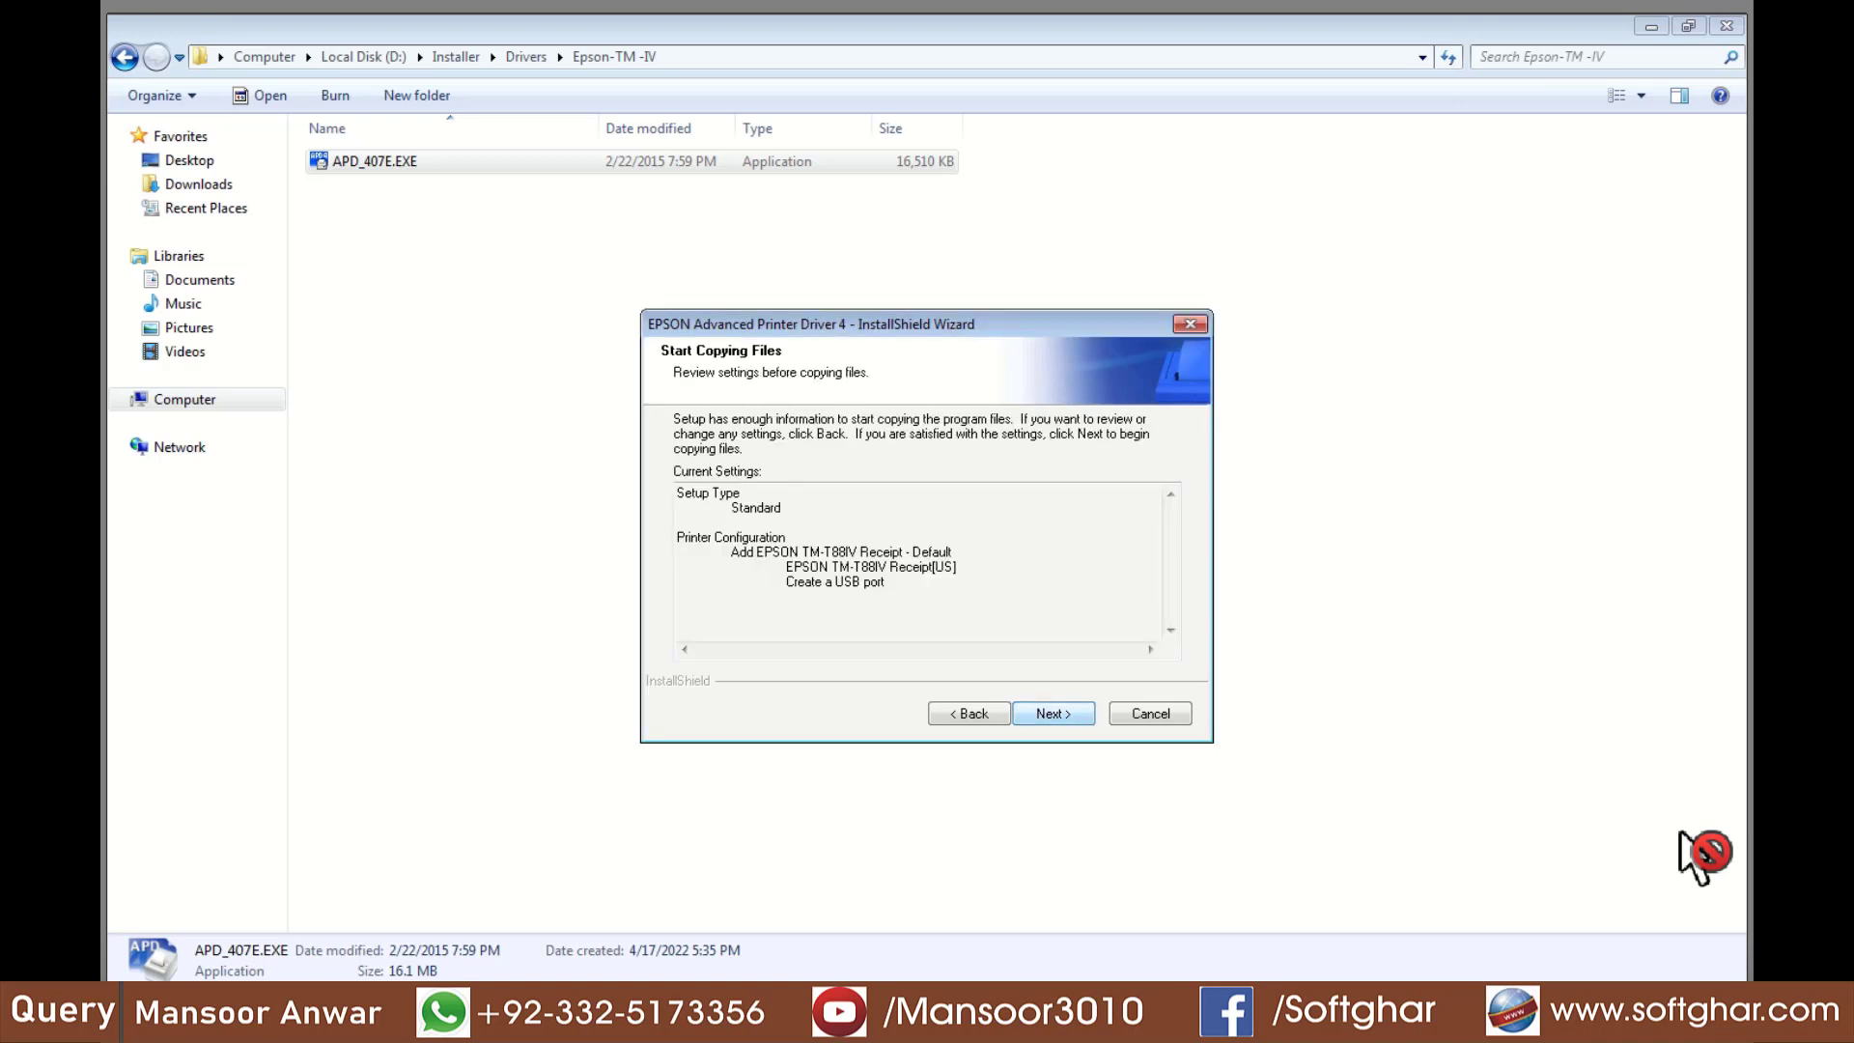
left_click(1053, 714)
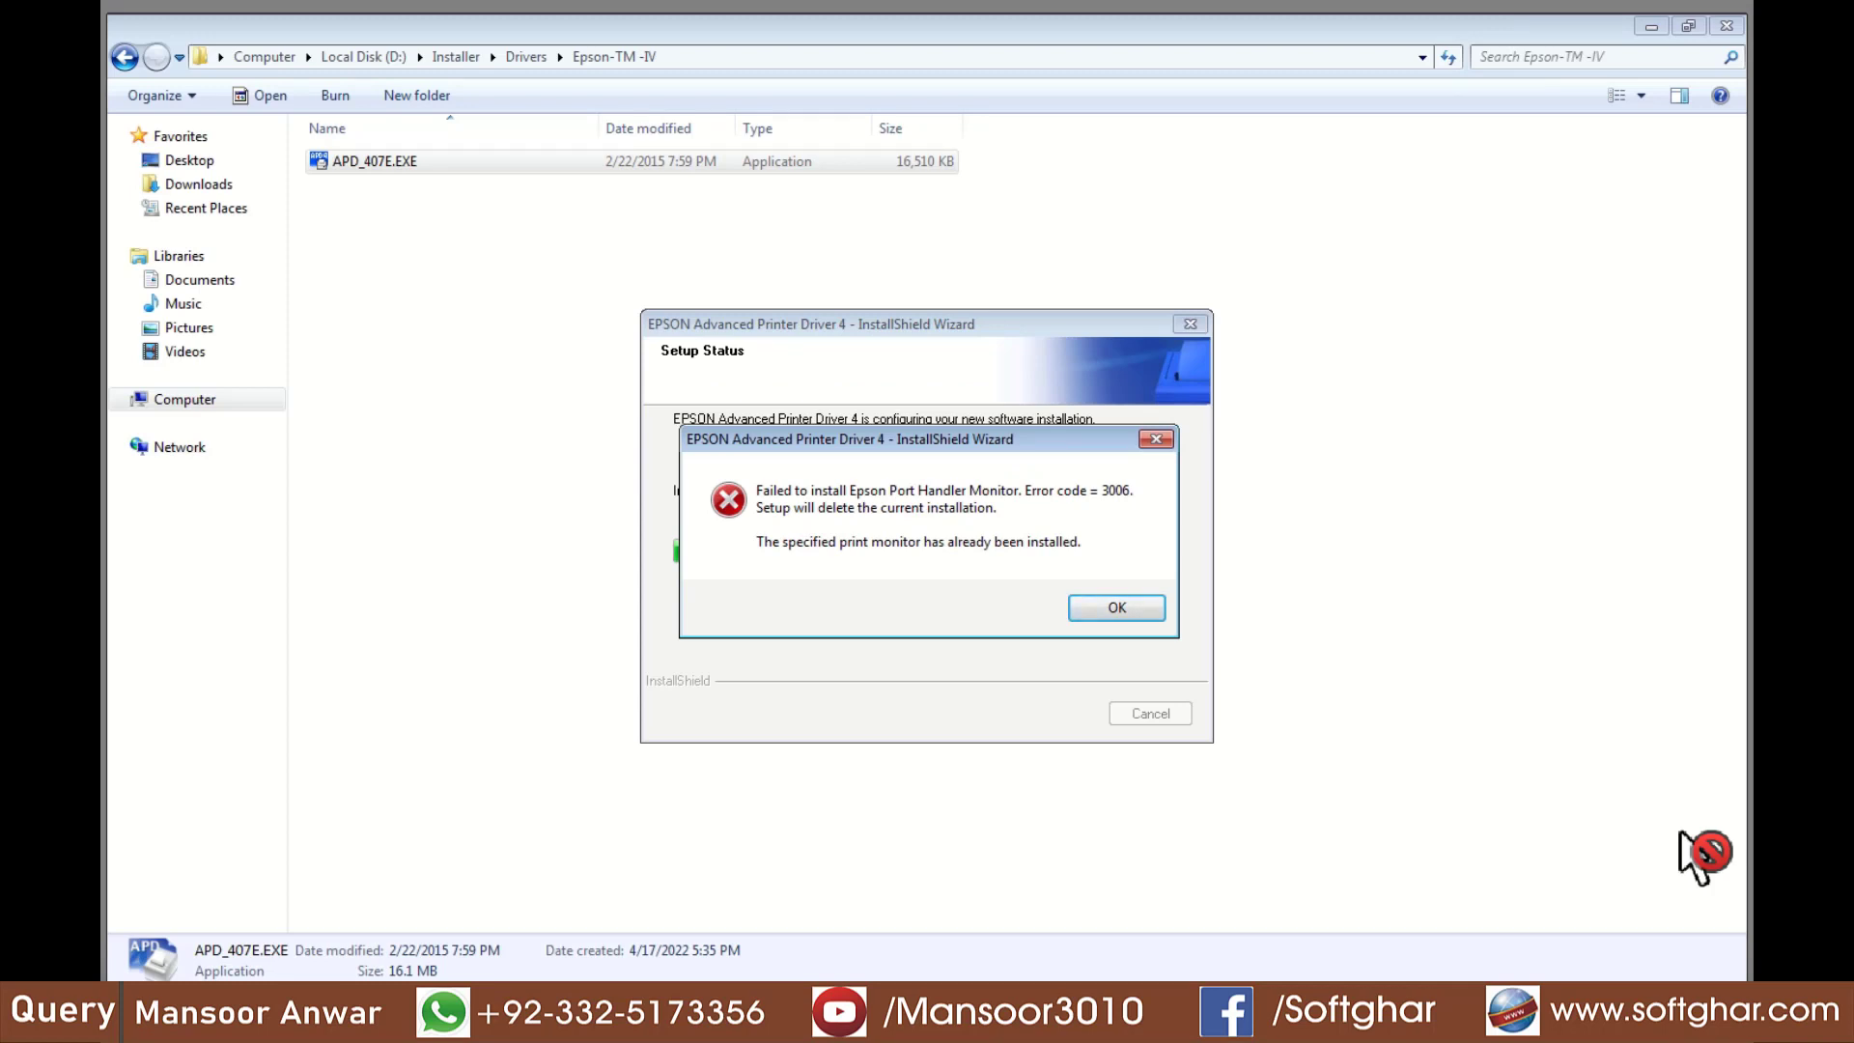
key("Return")
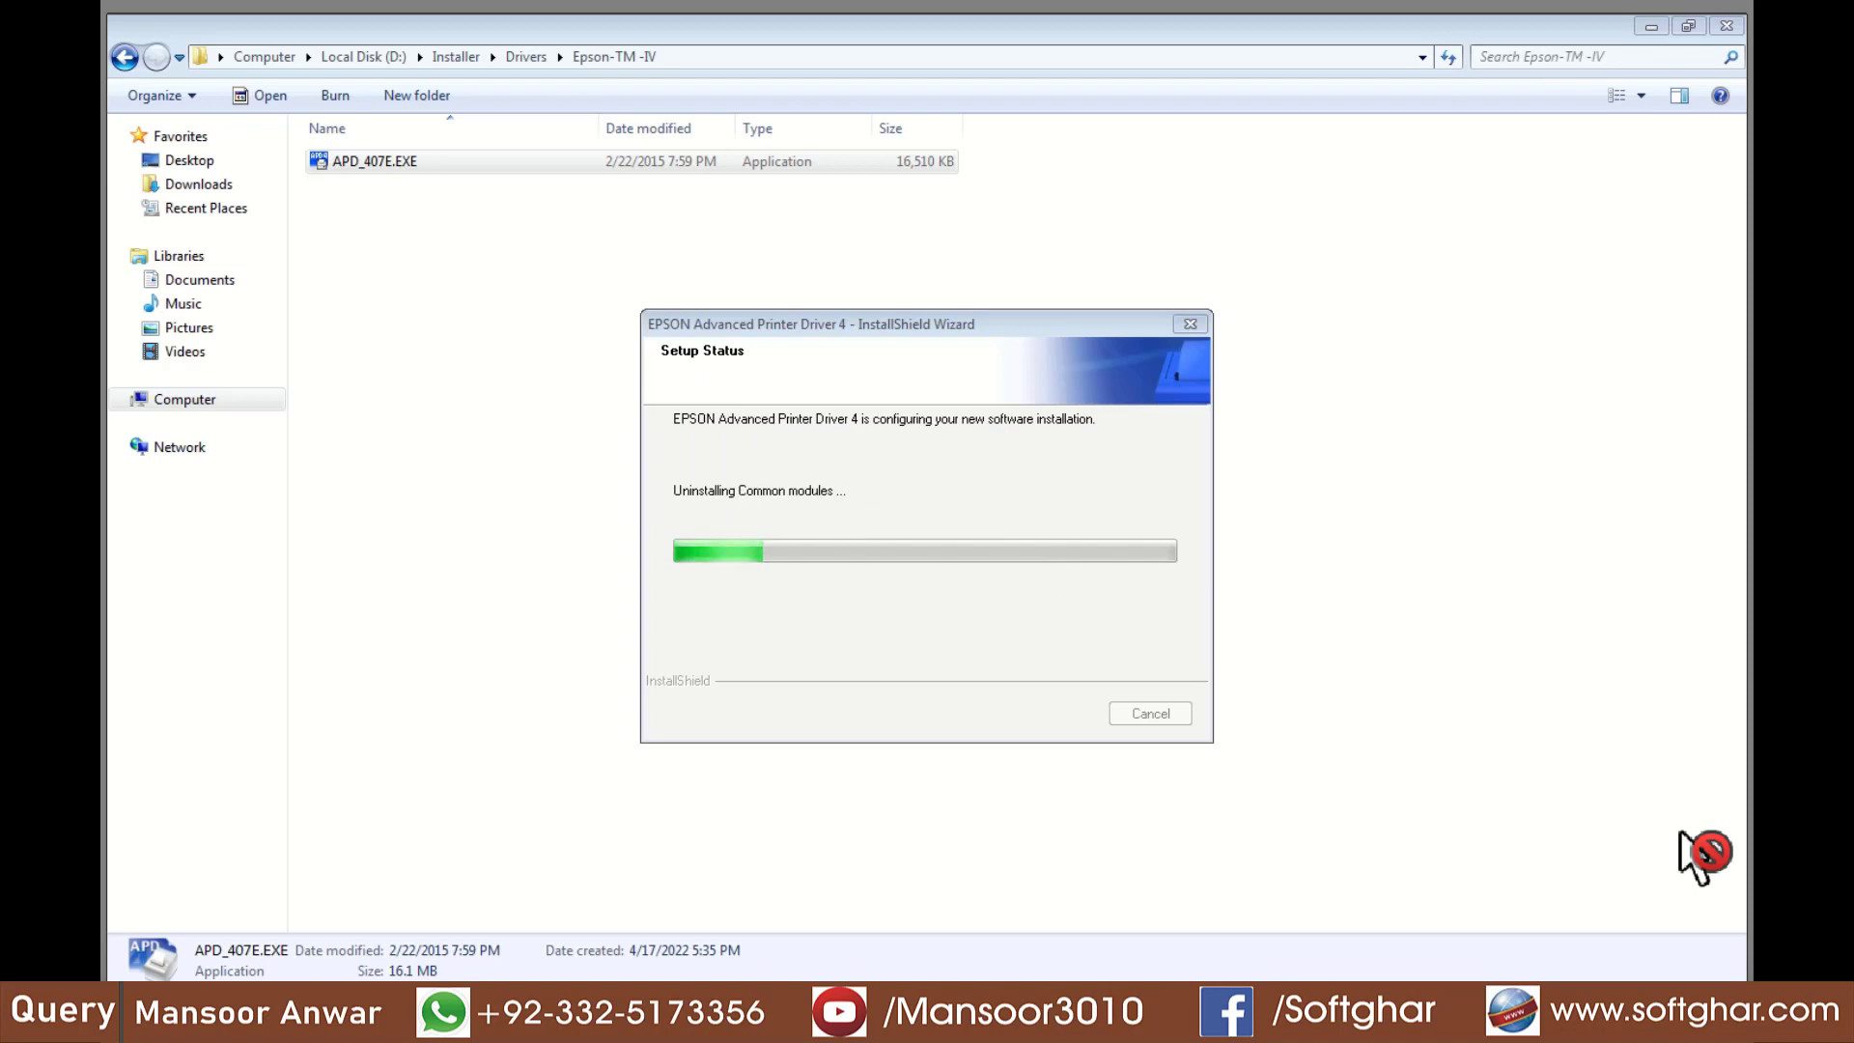
- Open the list of installed programs by running appwiz.cpl
key("super+r")
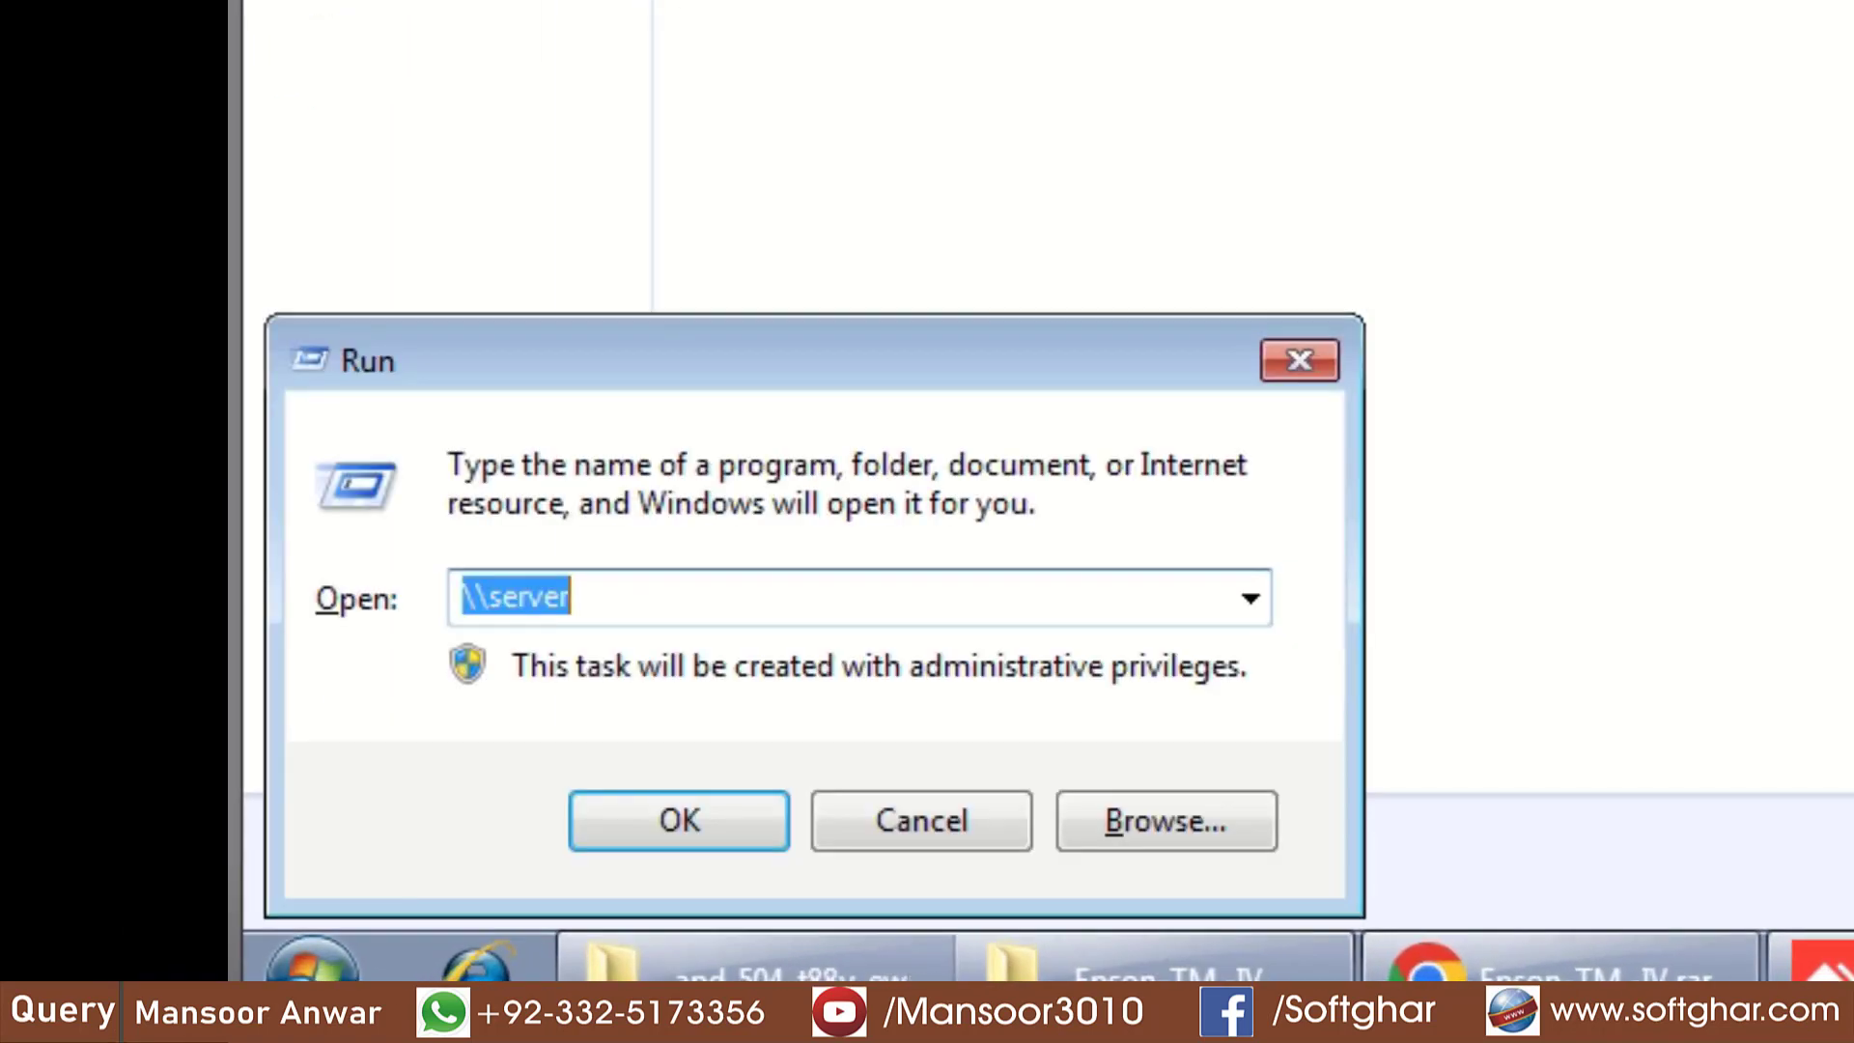
type("app")
key("Down")
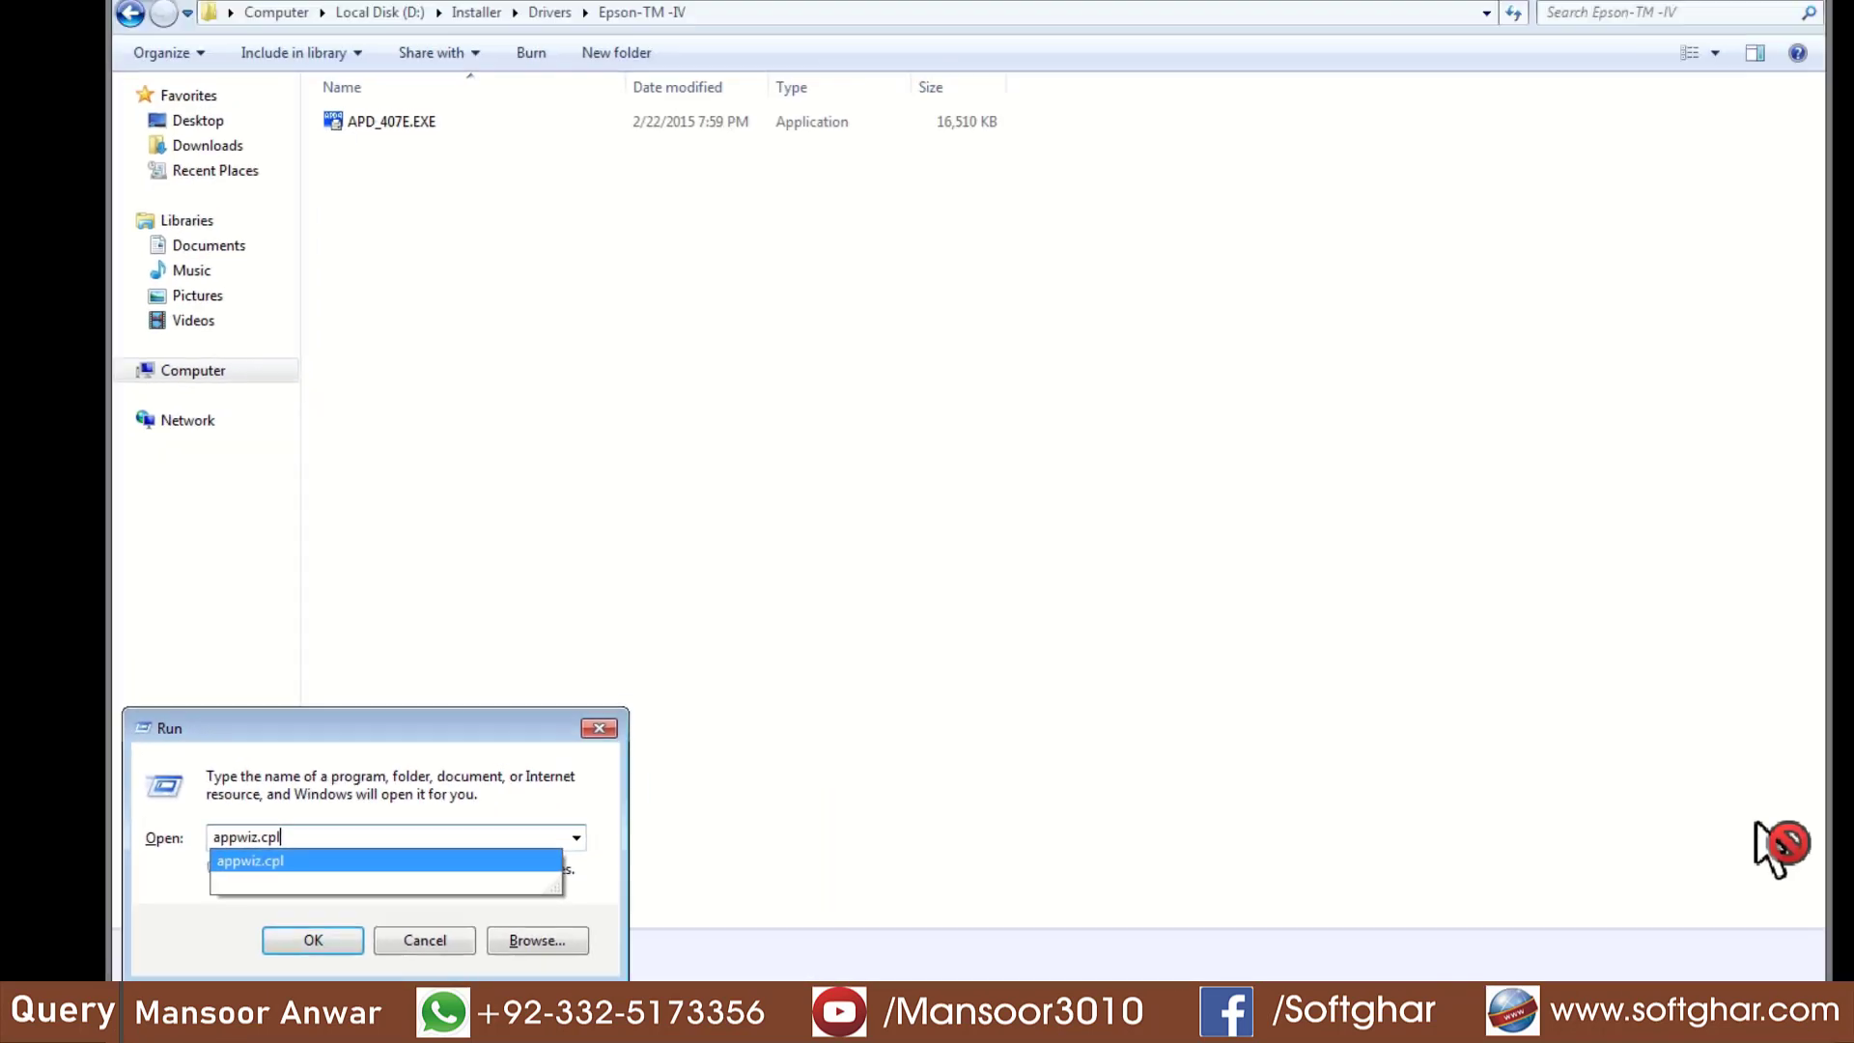
key("Return")
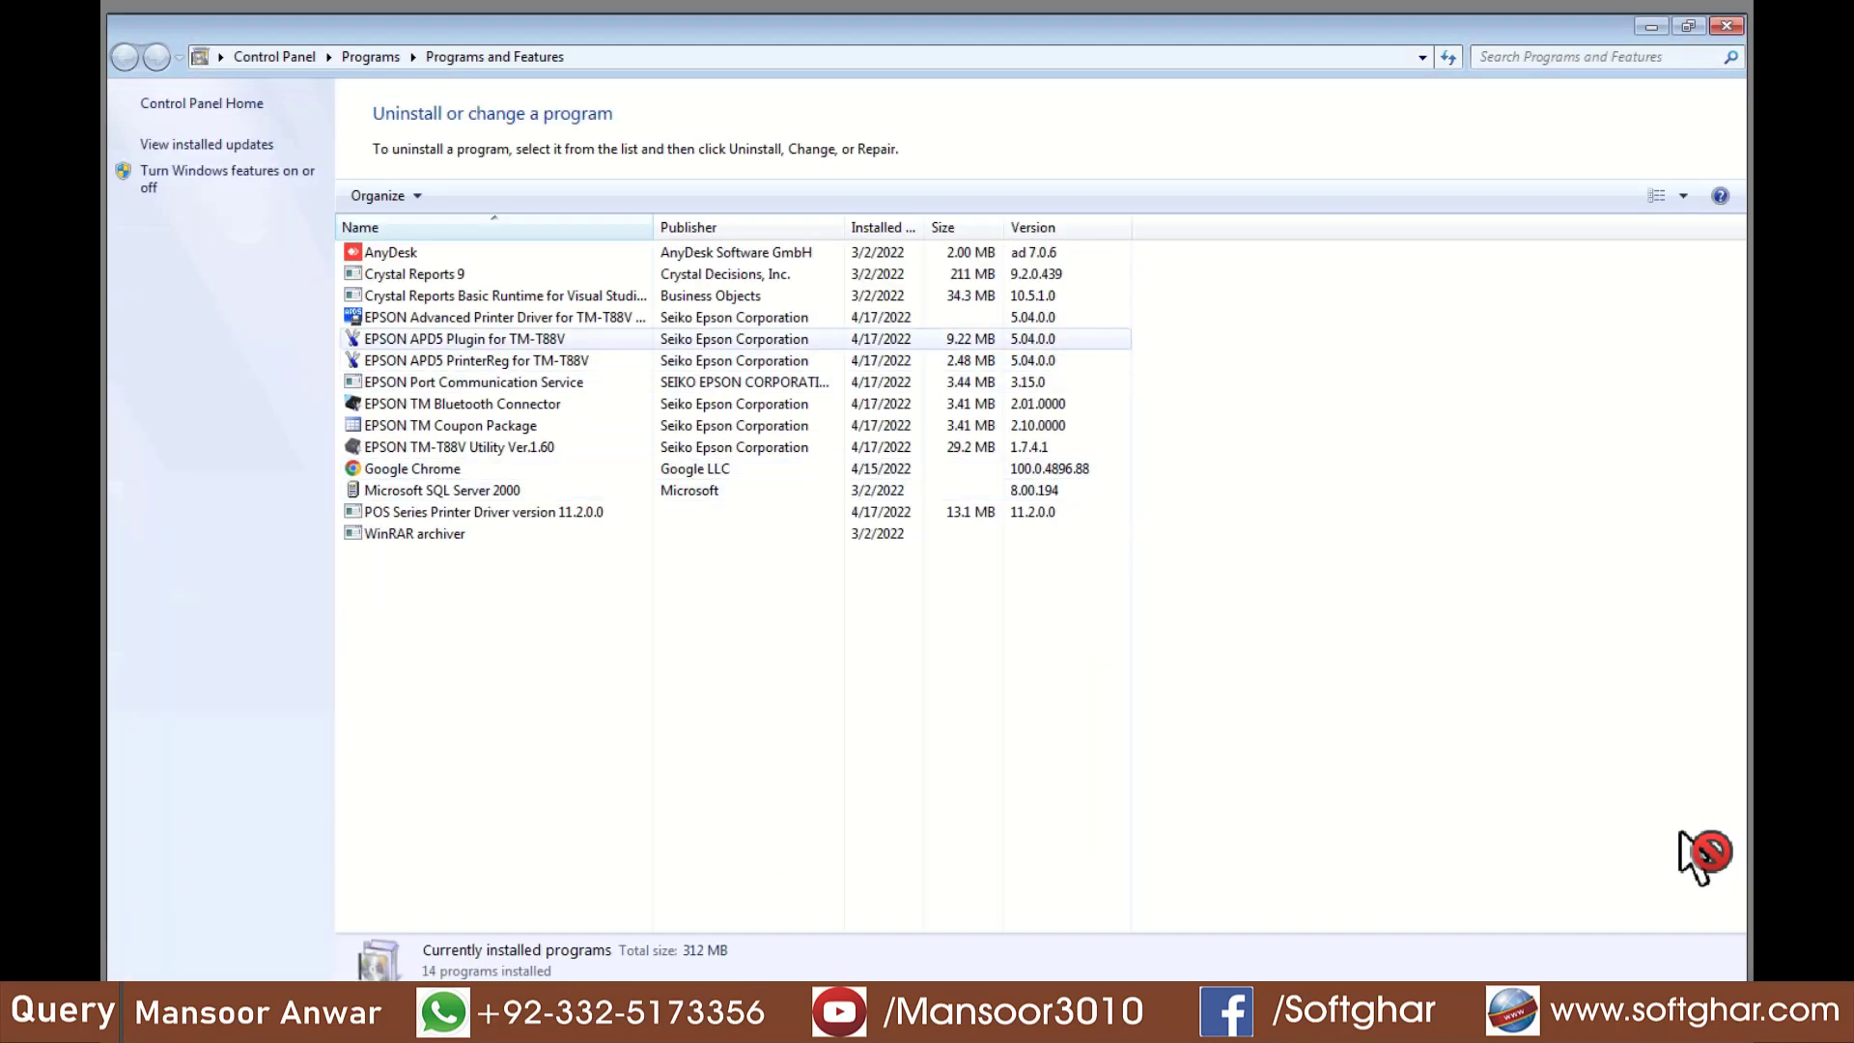
- Uninstall EPSON Advanced Printer Driver for TM-T88V Ver.5, including the TM Bluetooth Connector and TM-T88V Utility Ver.1.60
left_click(482, 317)
left_click(470, 195)
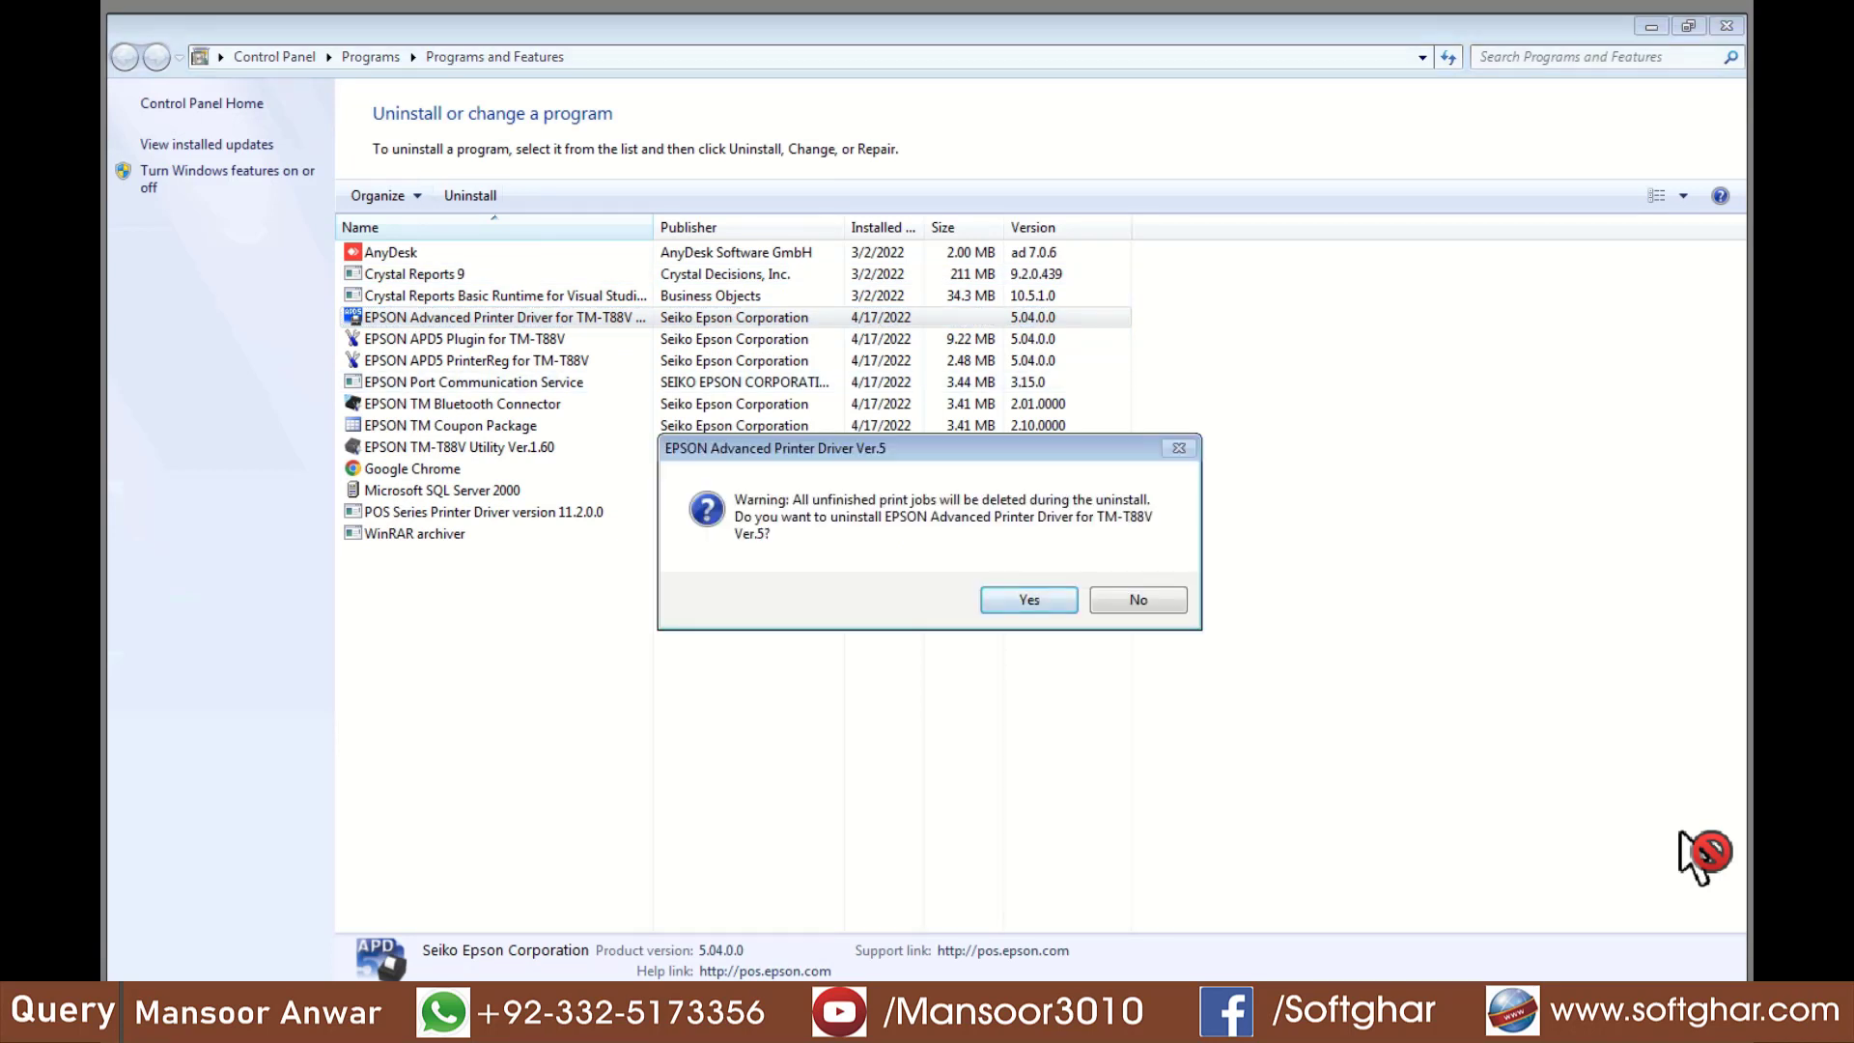
key("Return")
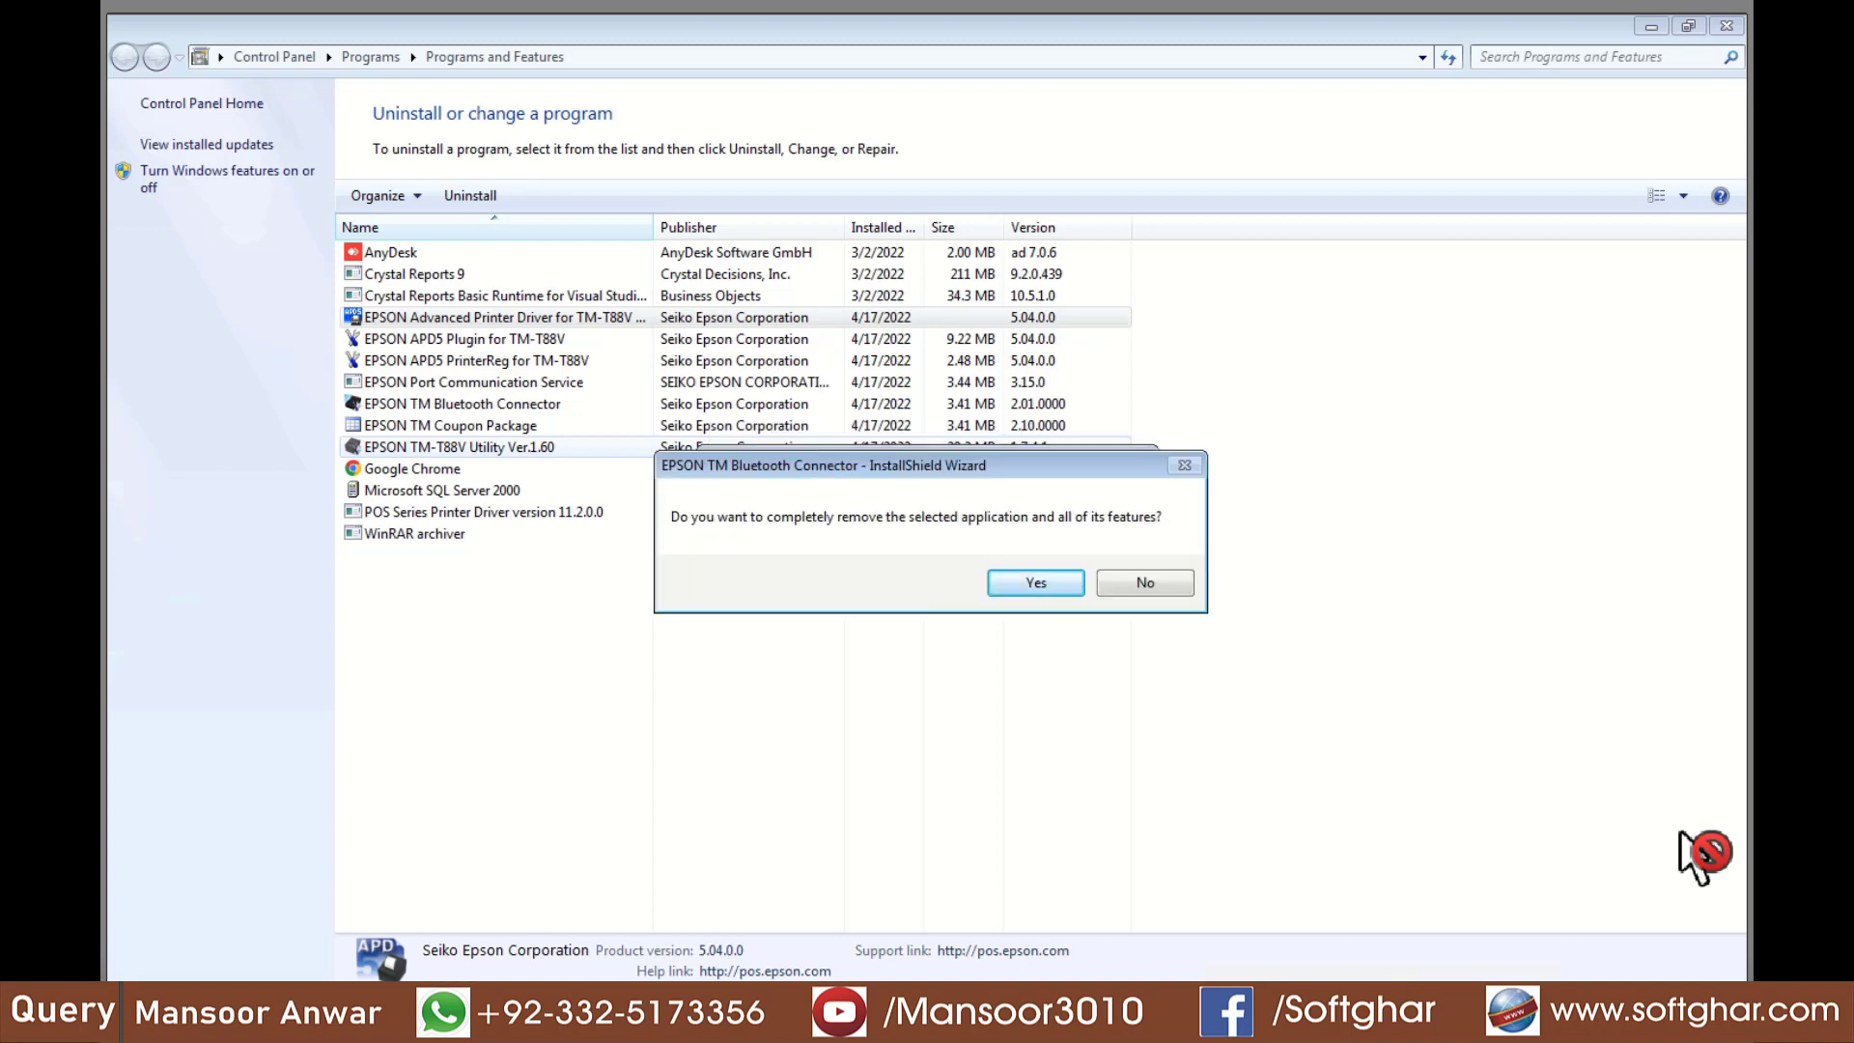
key("Return")
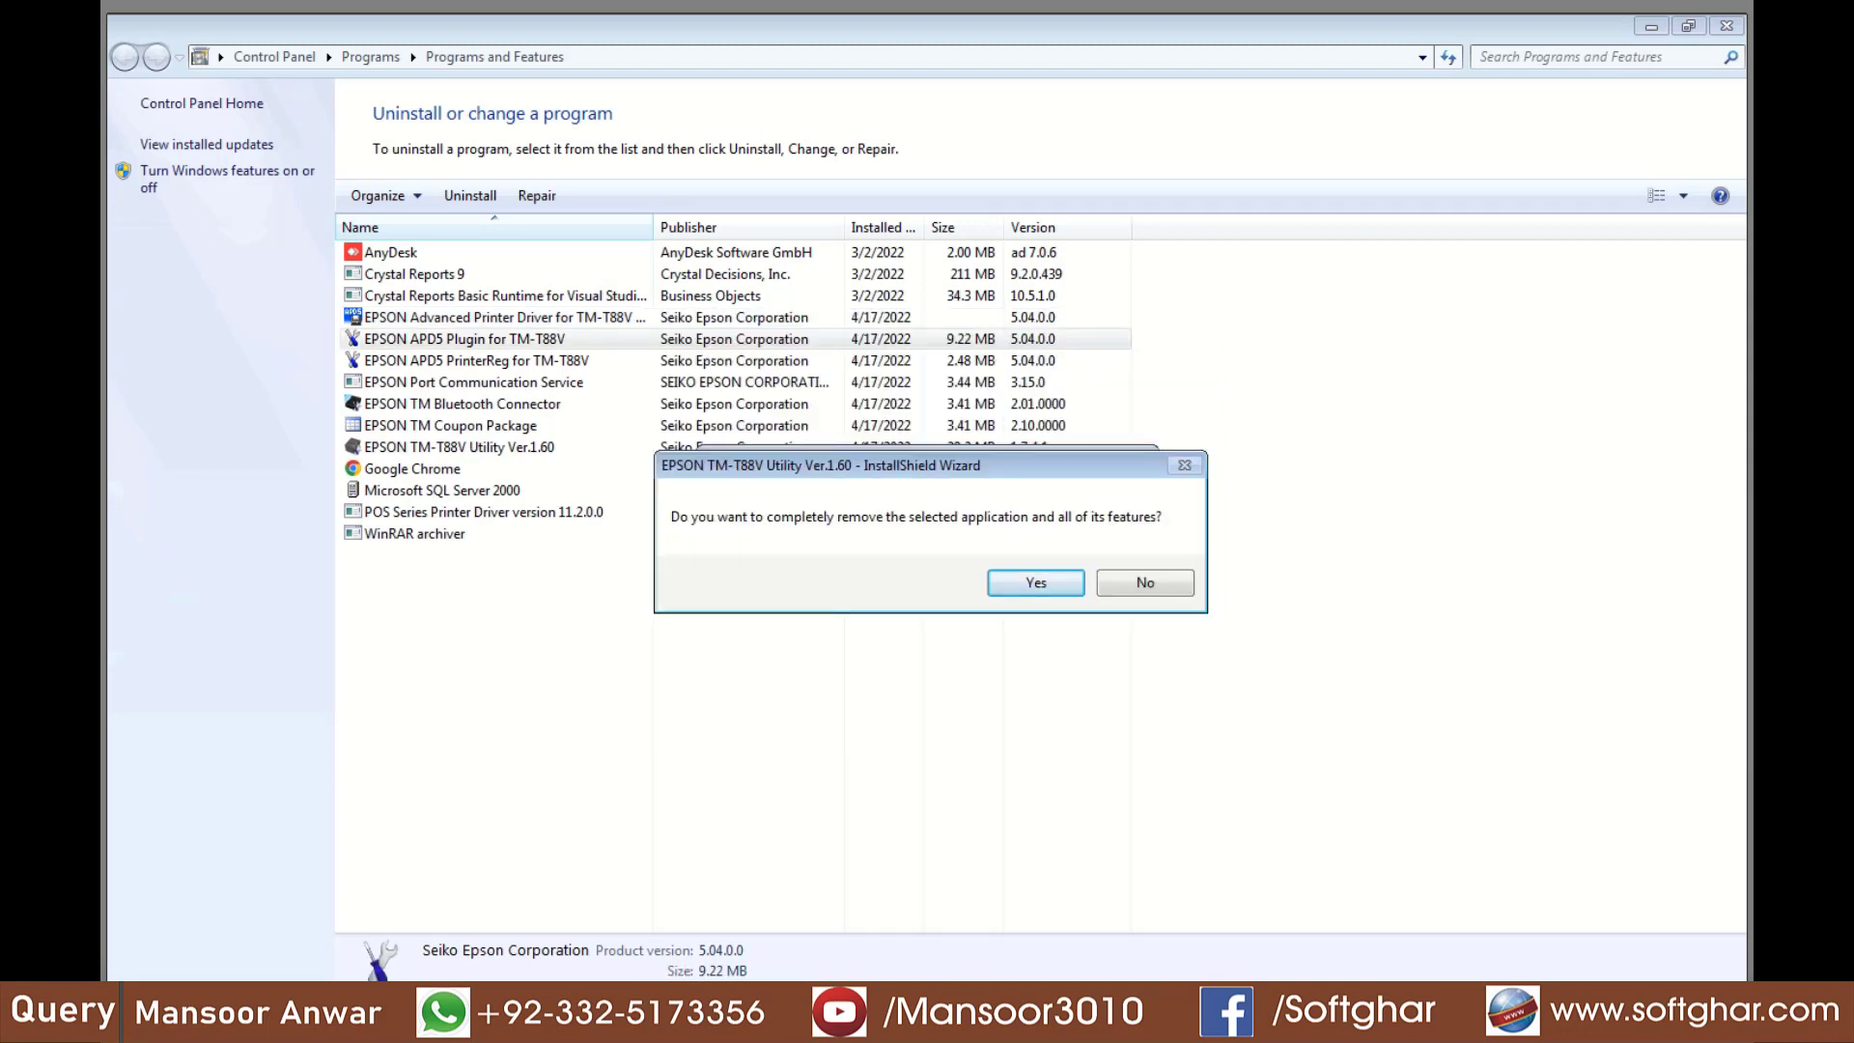
key("Return")
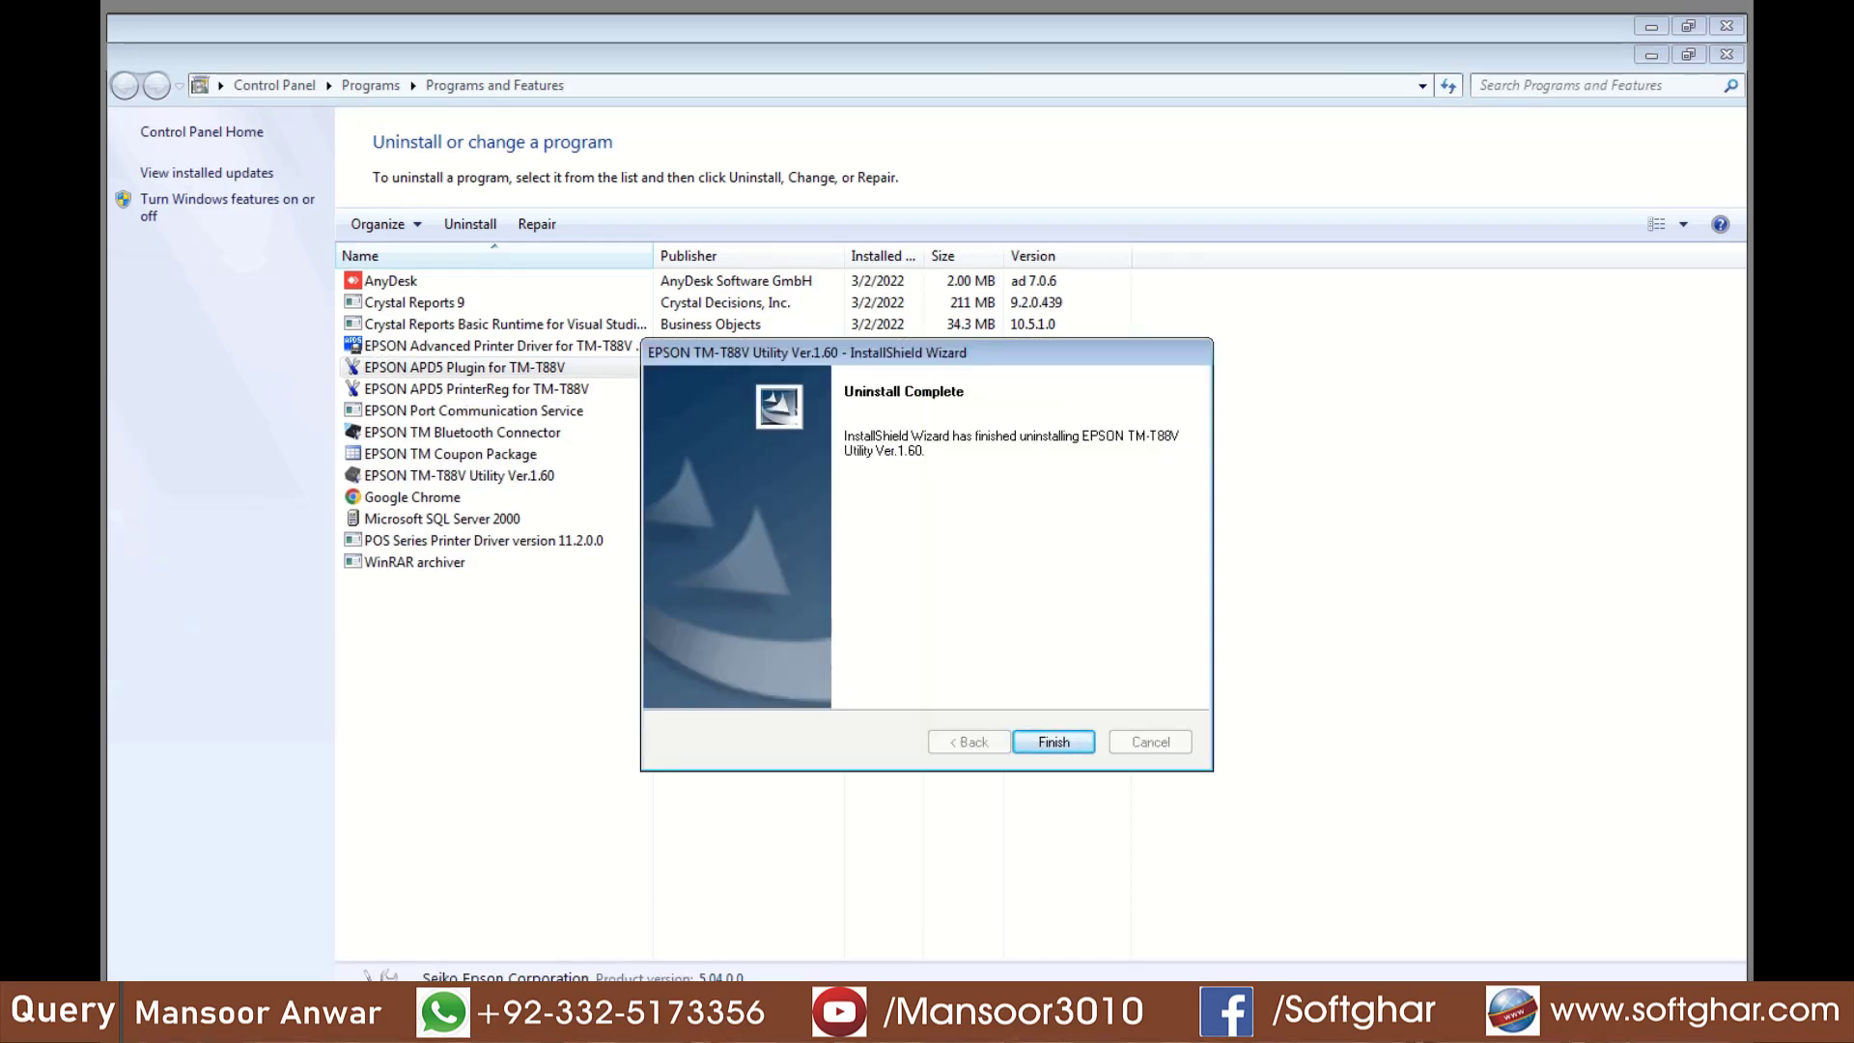
key("Return")
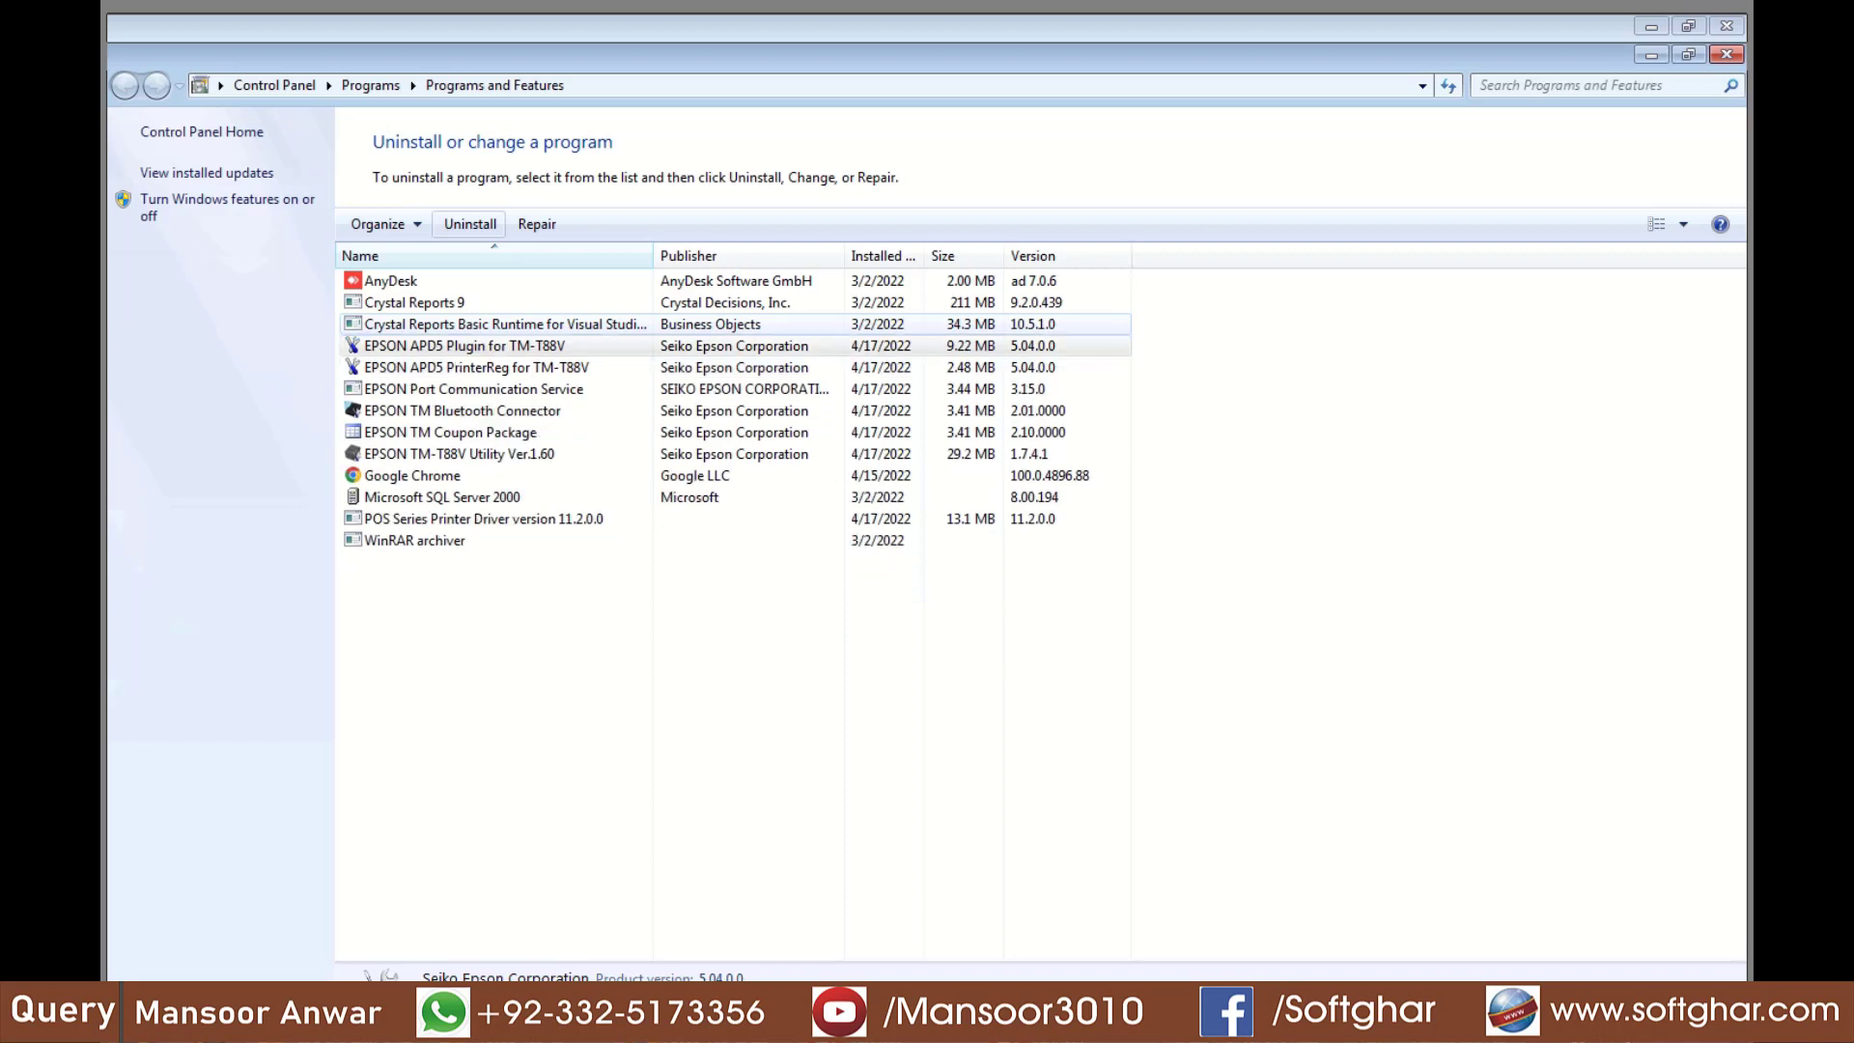
- Remove the EPSON APD5 Plugin for TM-T88V and EPSON APD5 PrinterReg for TM-T88V entries from the installed programs
left_click(505, 325)
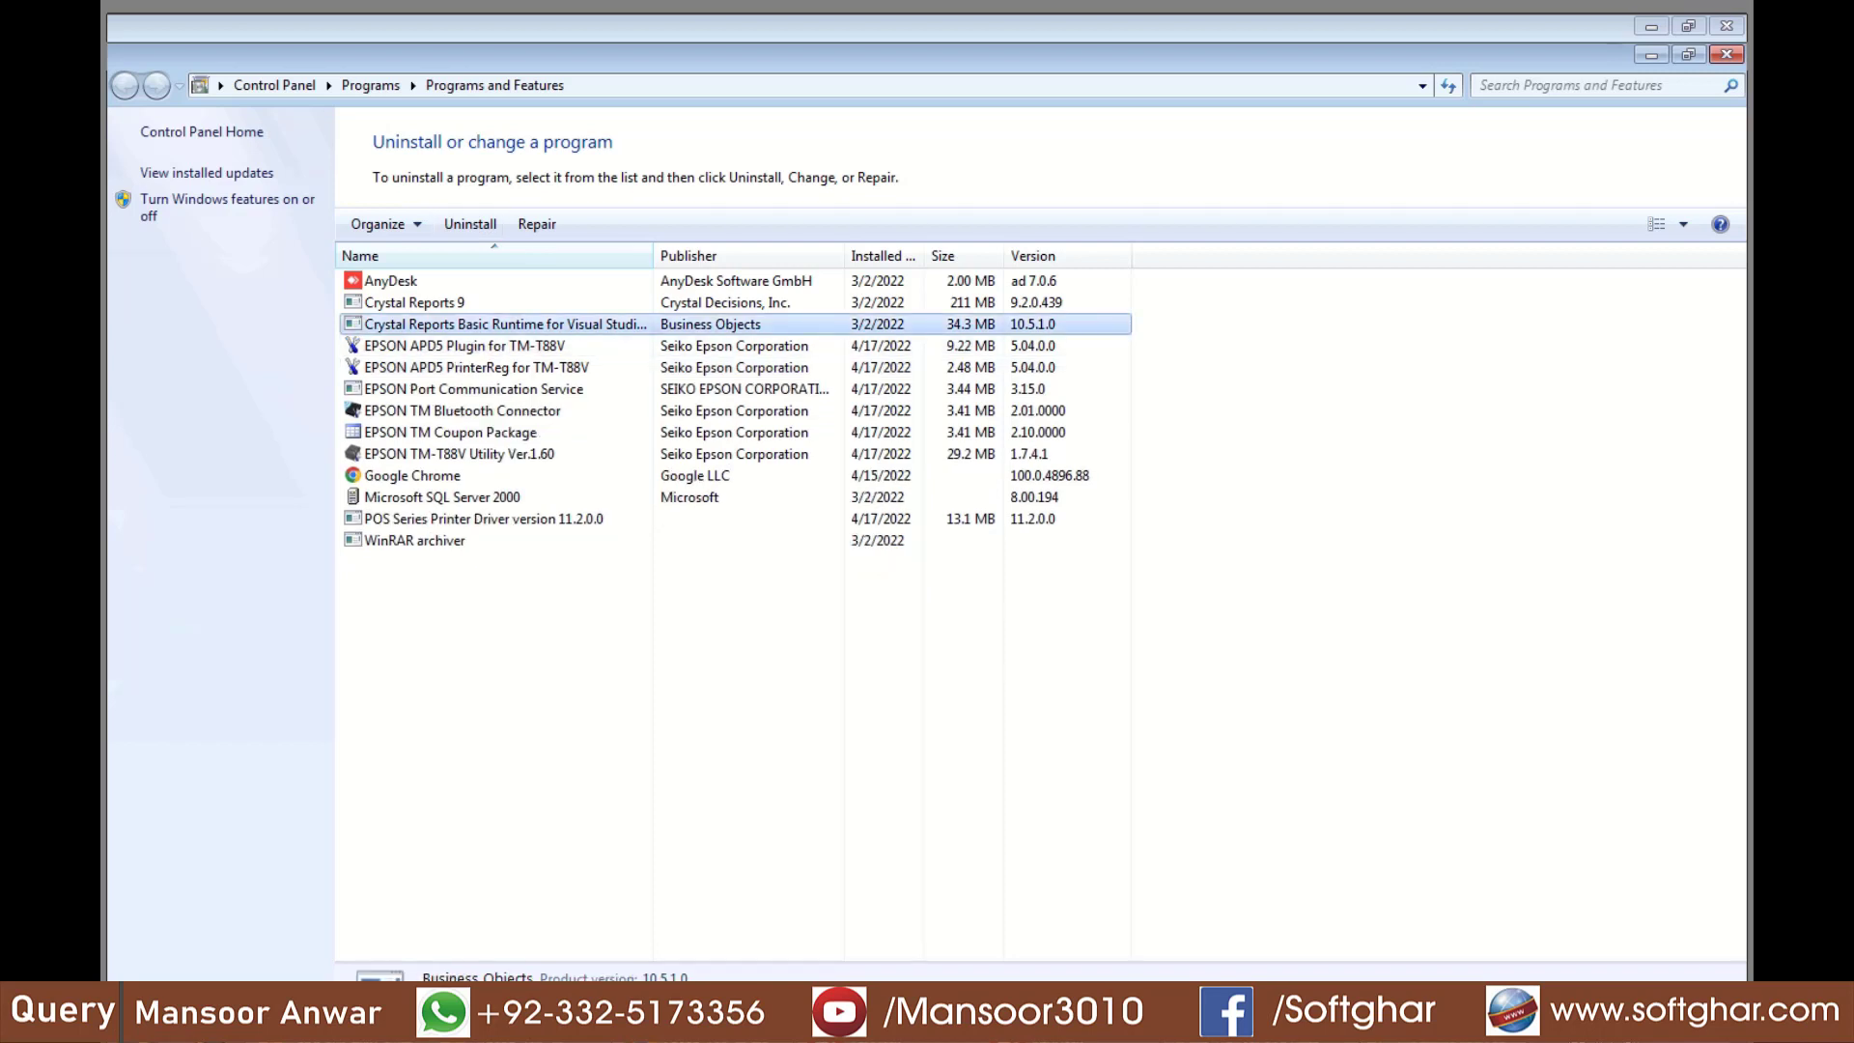
left_click(465, 346)
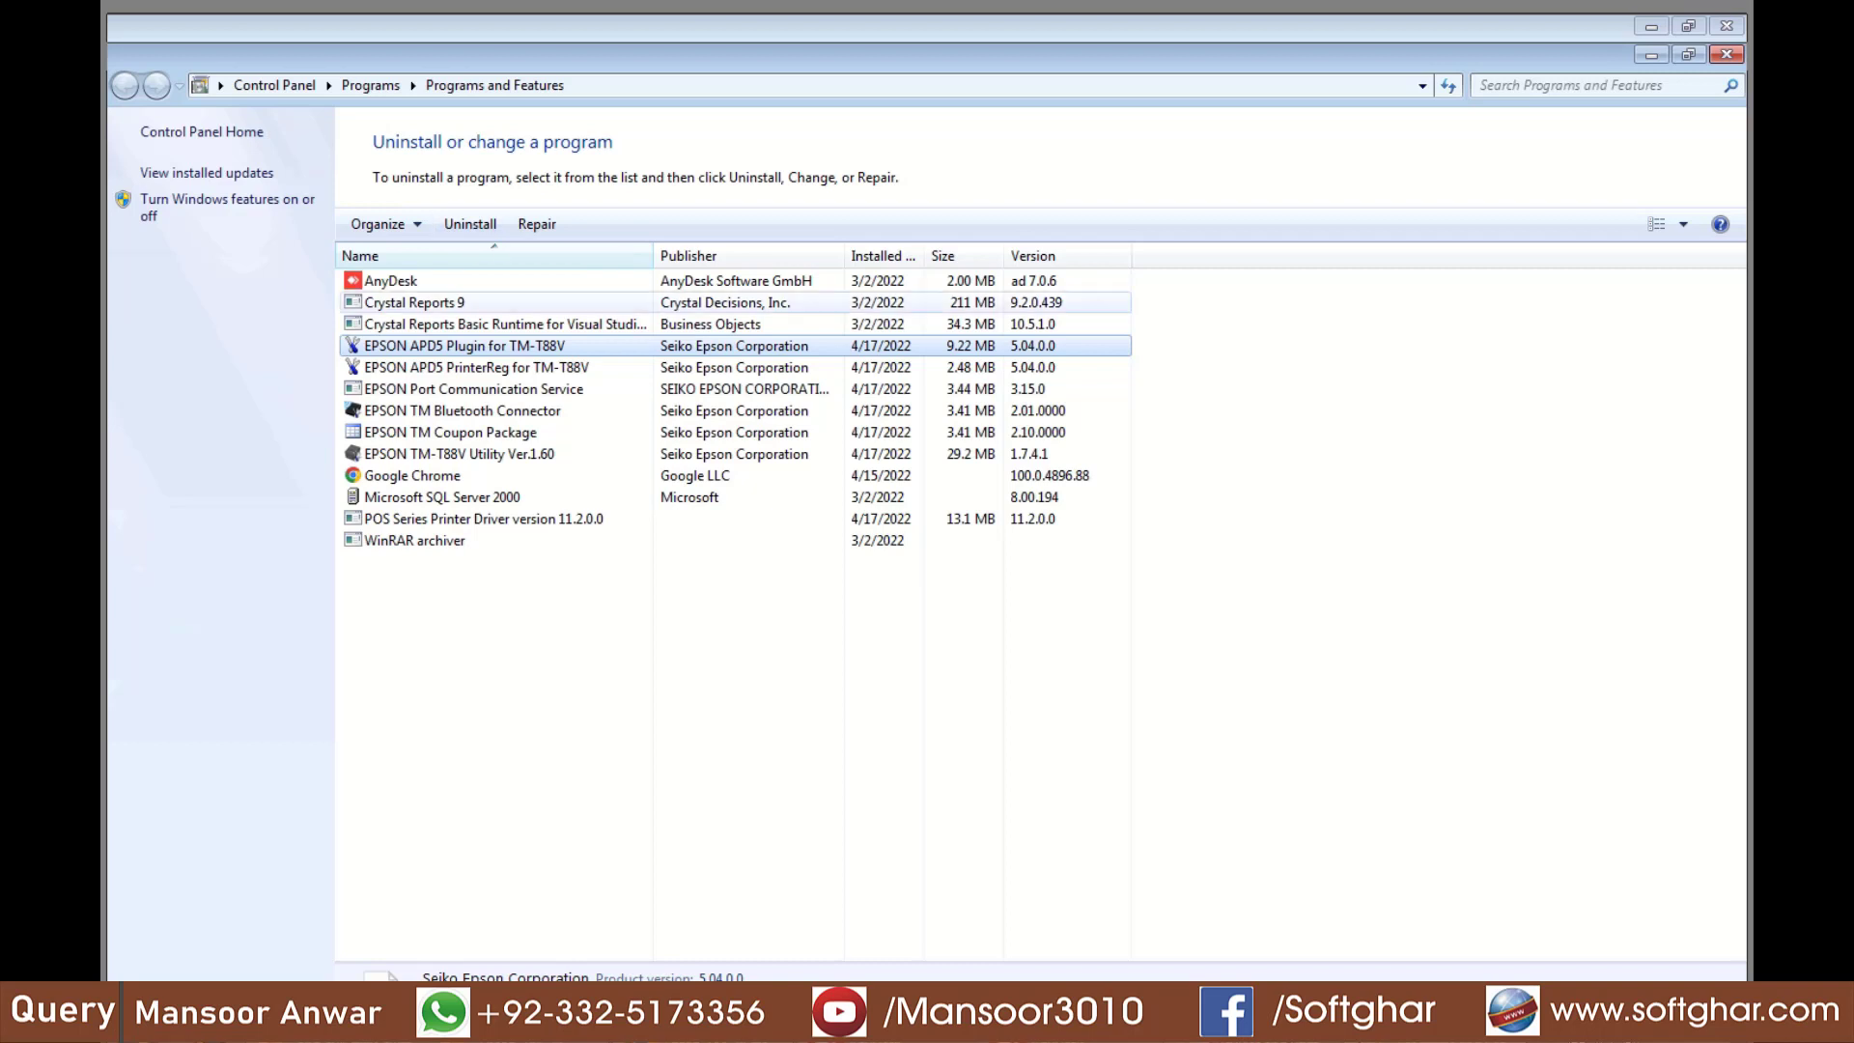
left_click(471, 224)
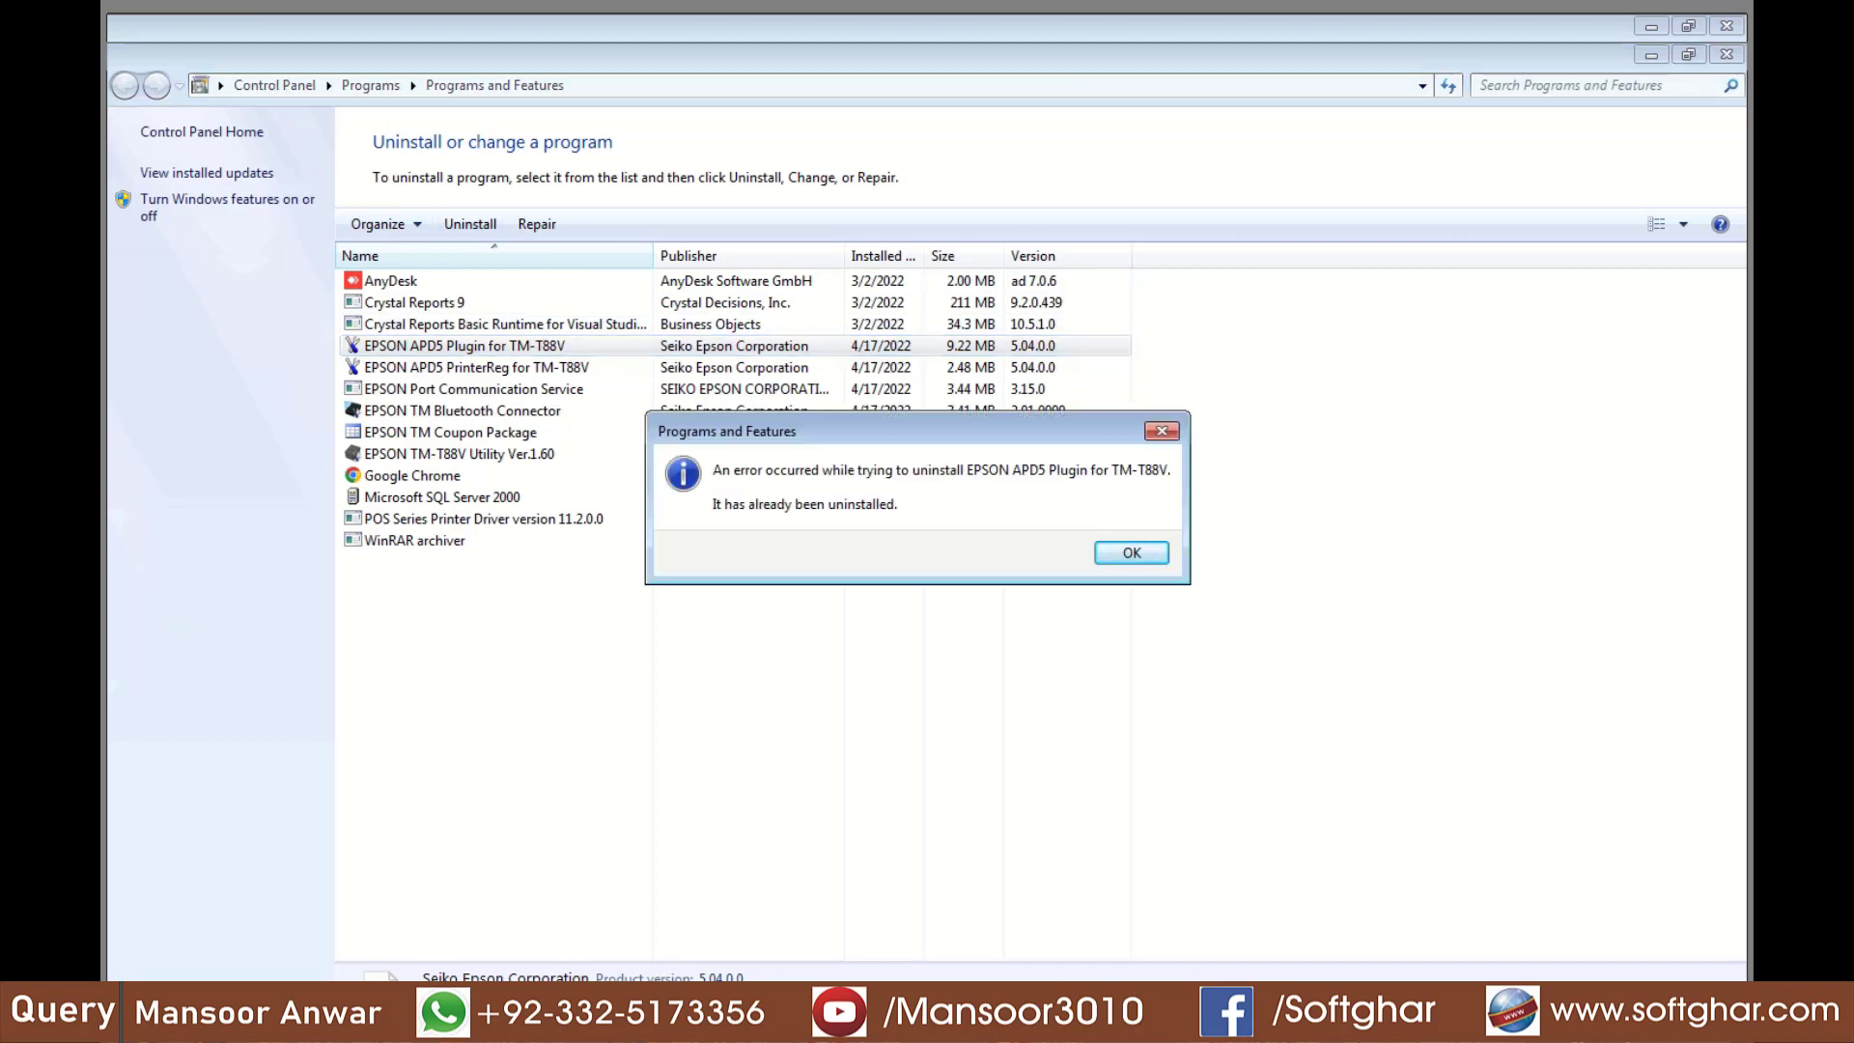
key("Return")
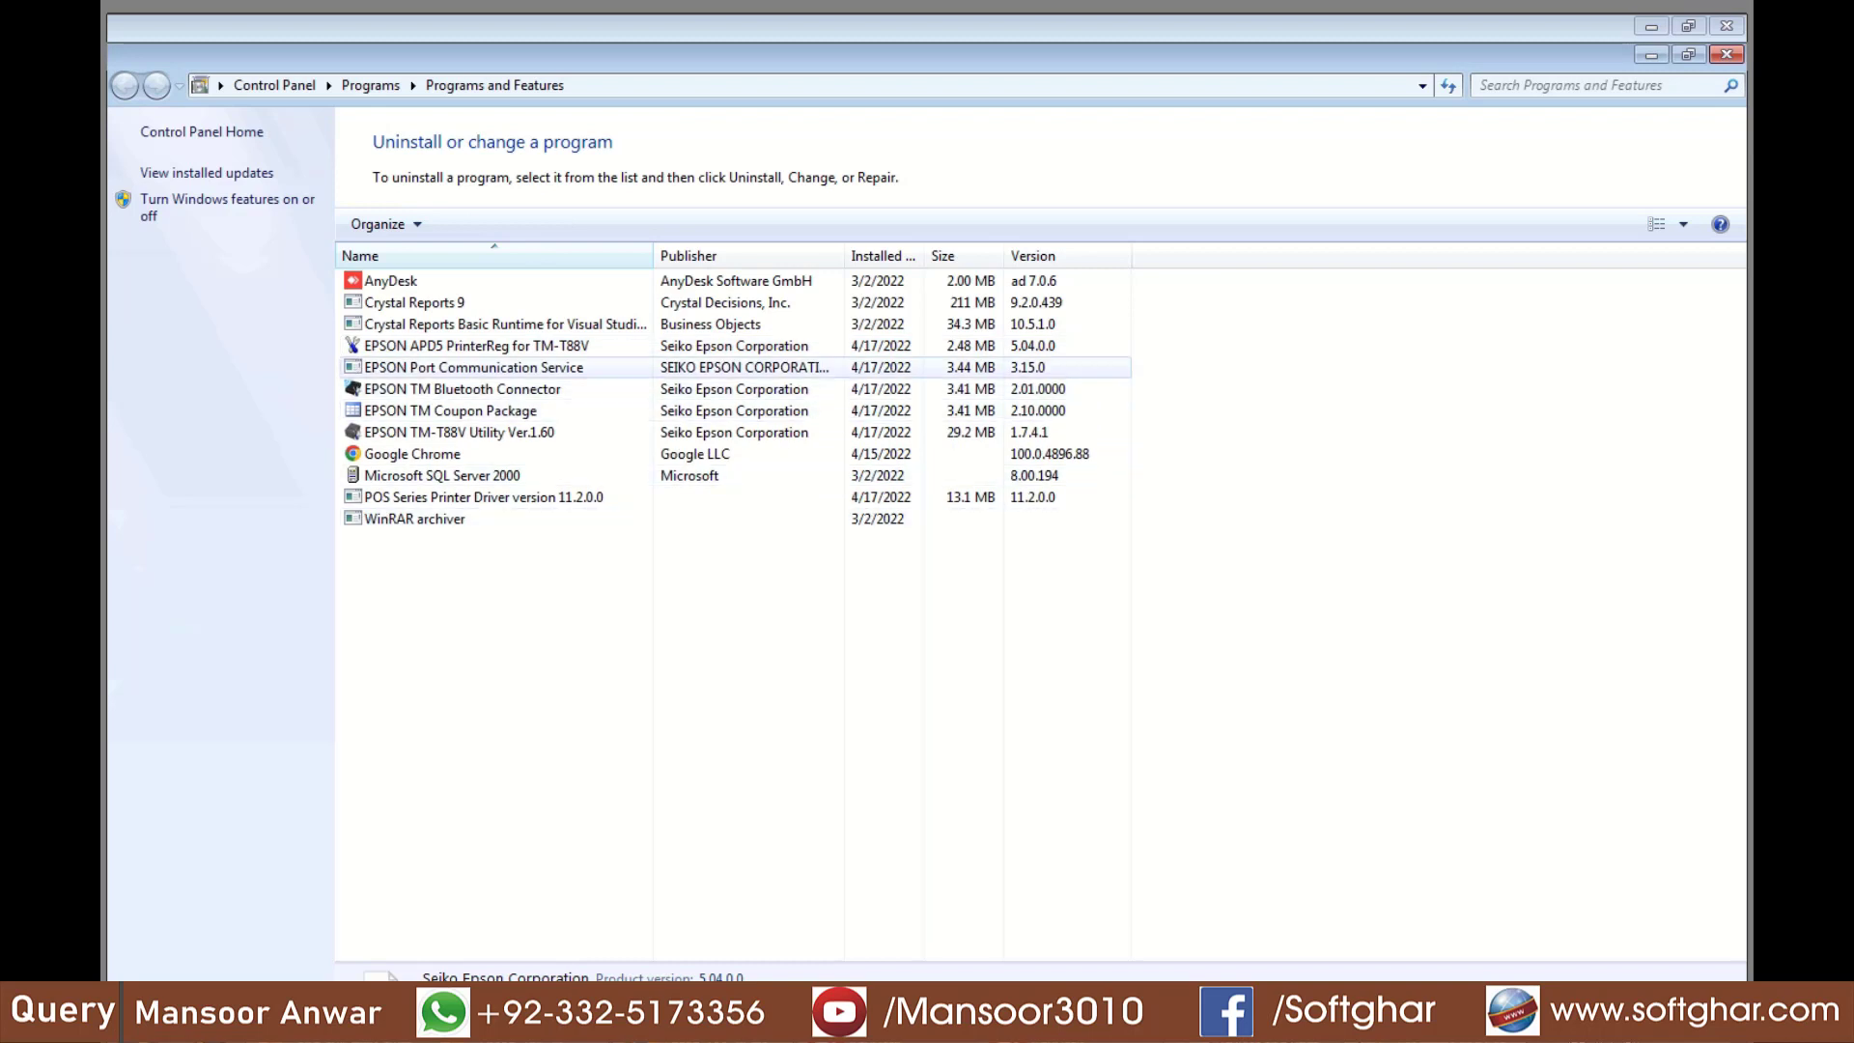
left_click(476, 345)
left_click(470, 224)
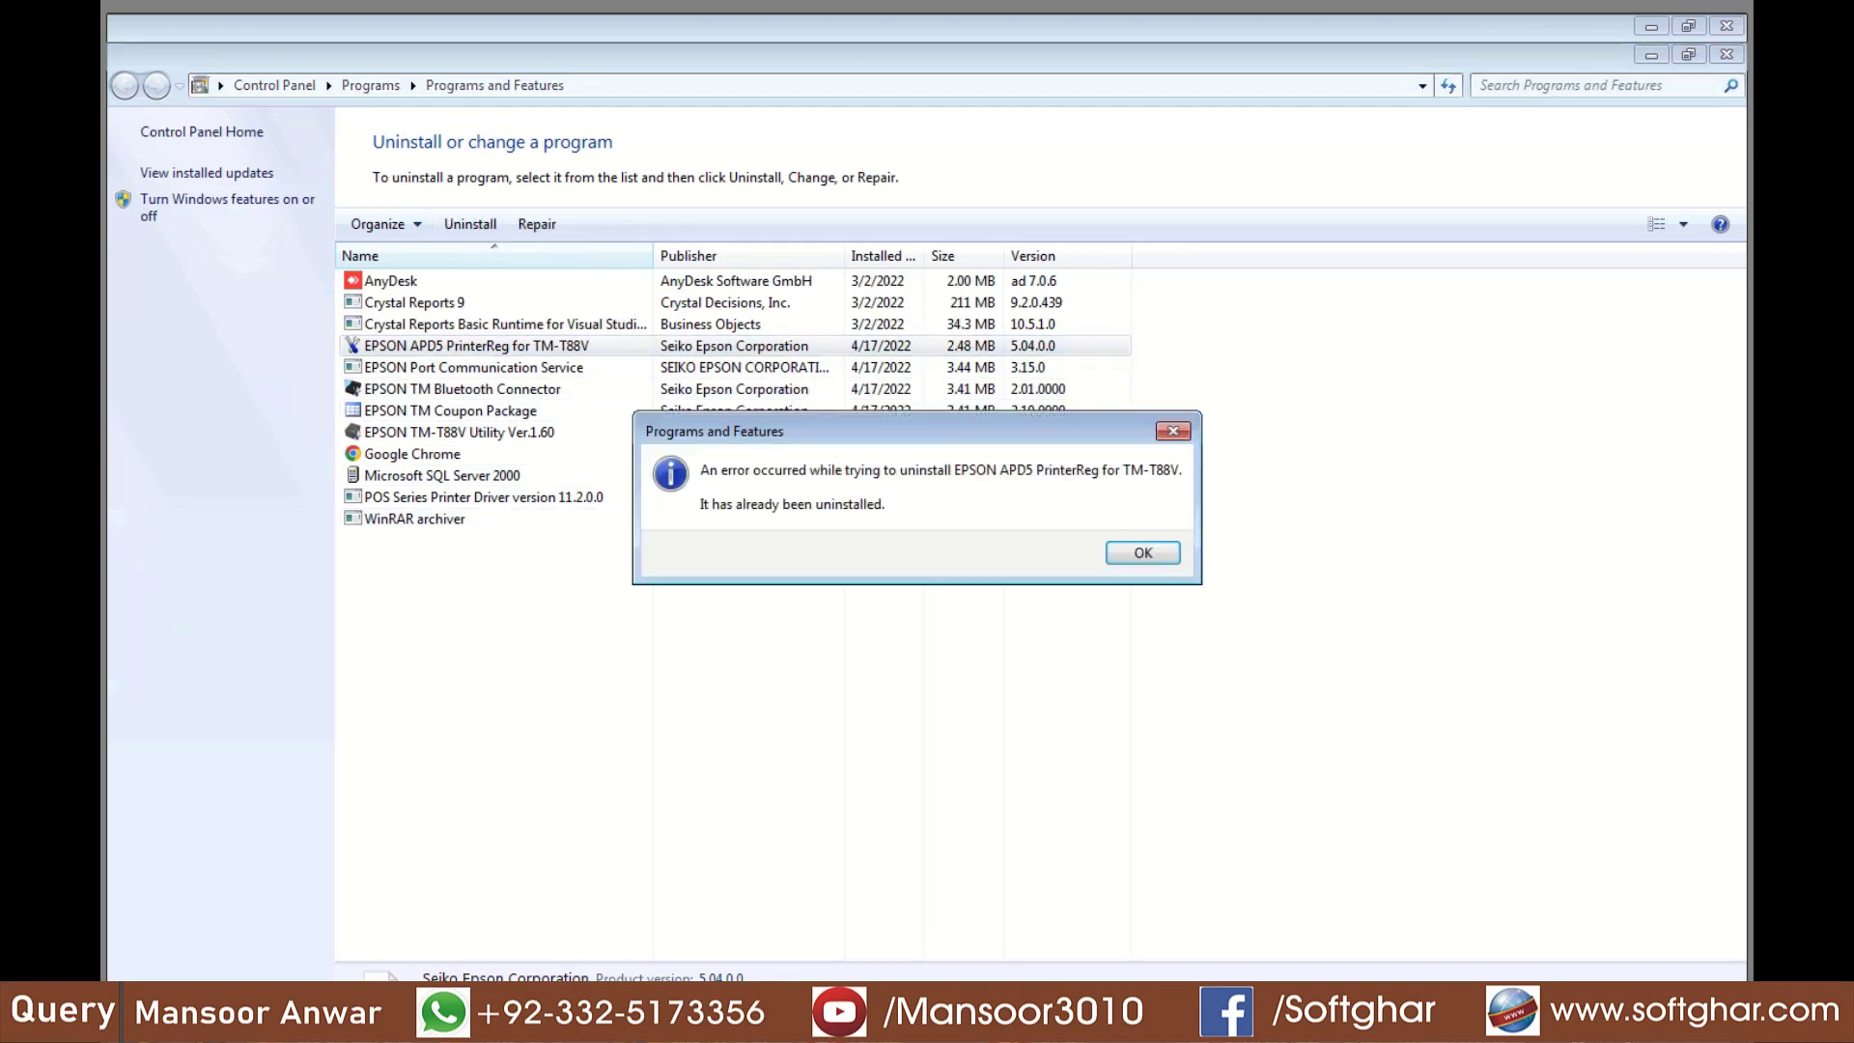
key("Return")
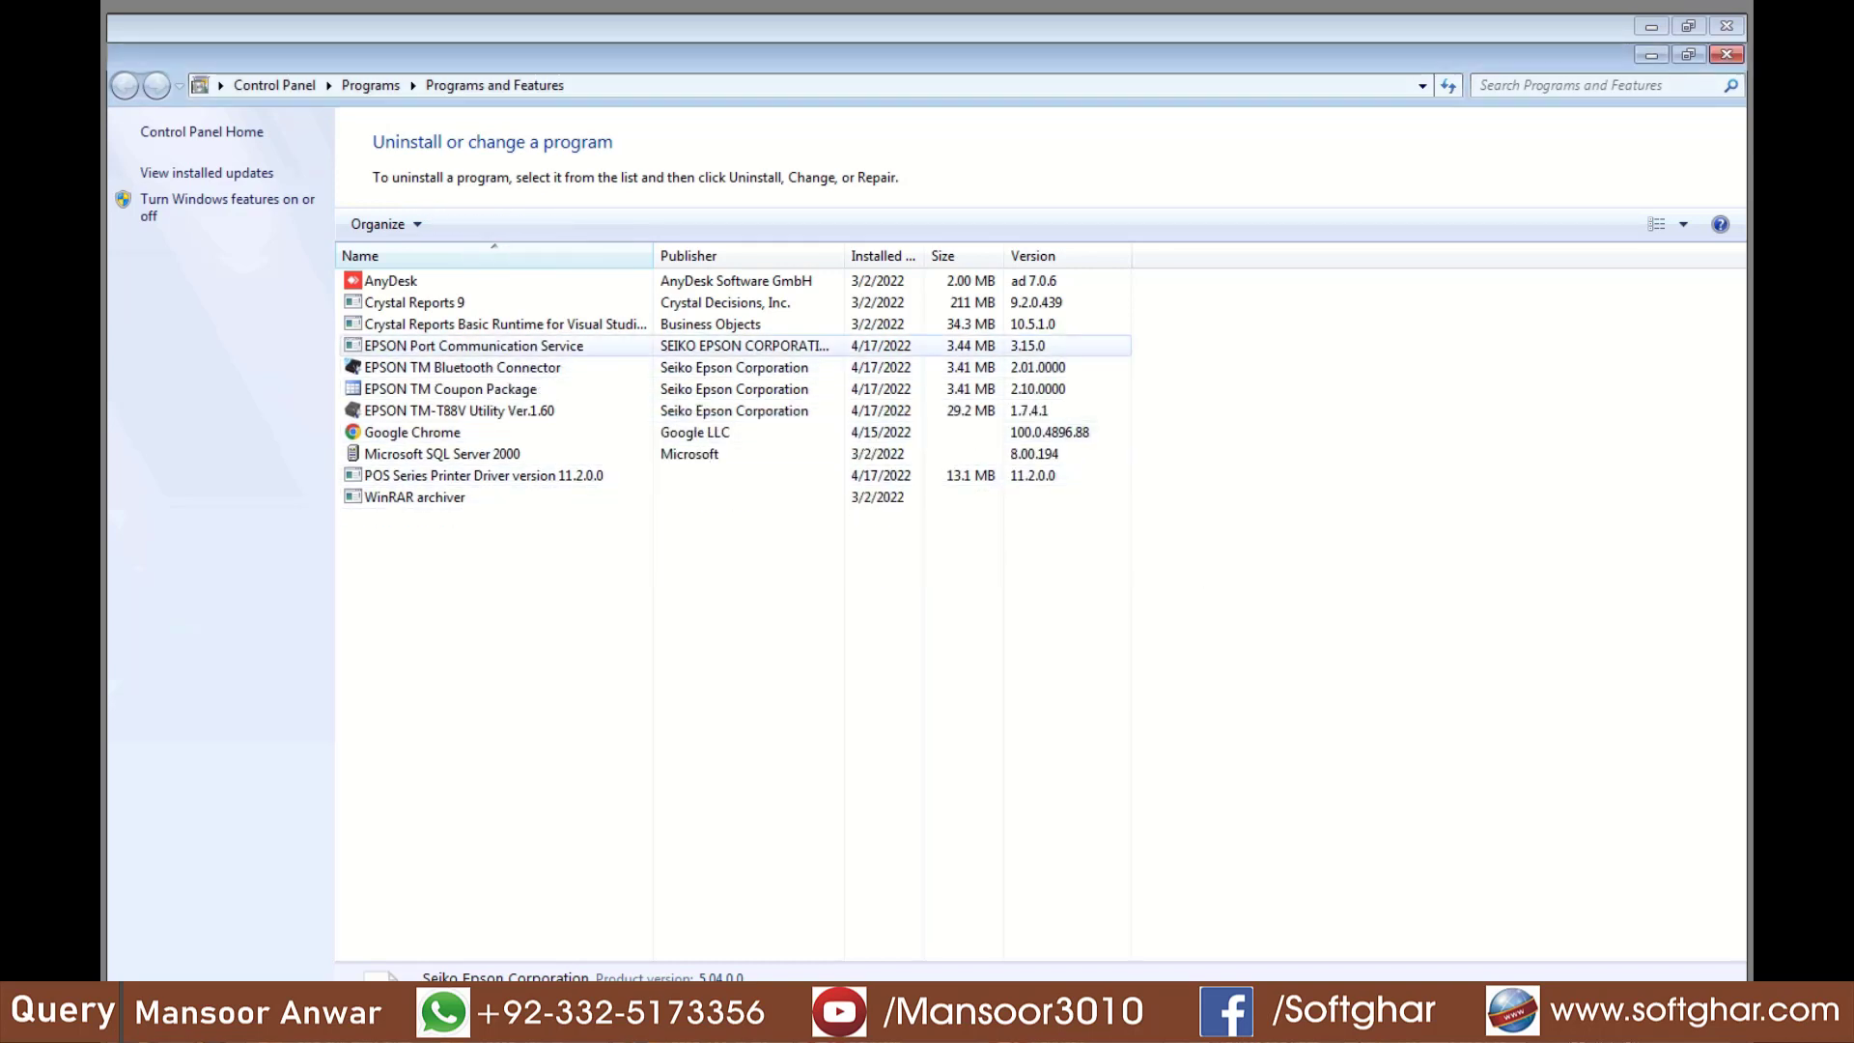
- Remove the EPSON Port Communication Service and EPSON TM Bluetooth Connector entries from the installed programs
left_click(476, 346)
left_click(471, 224)
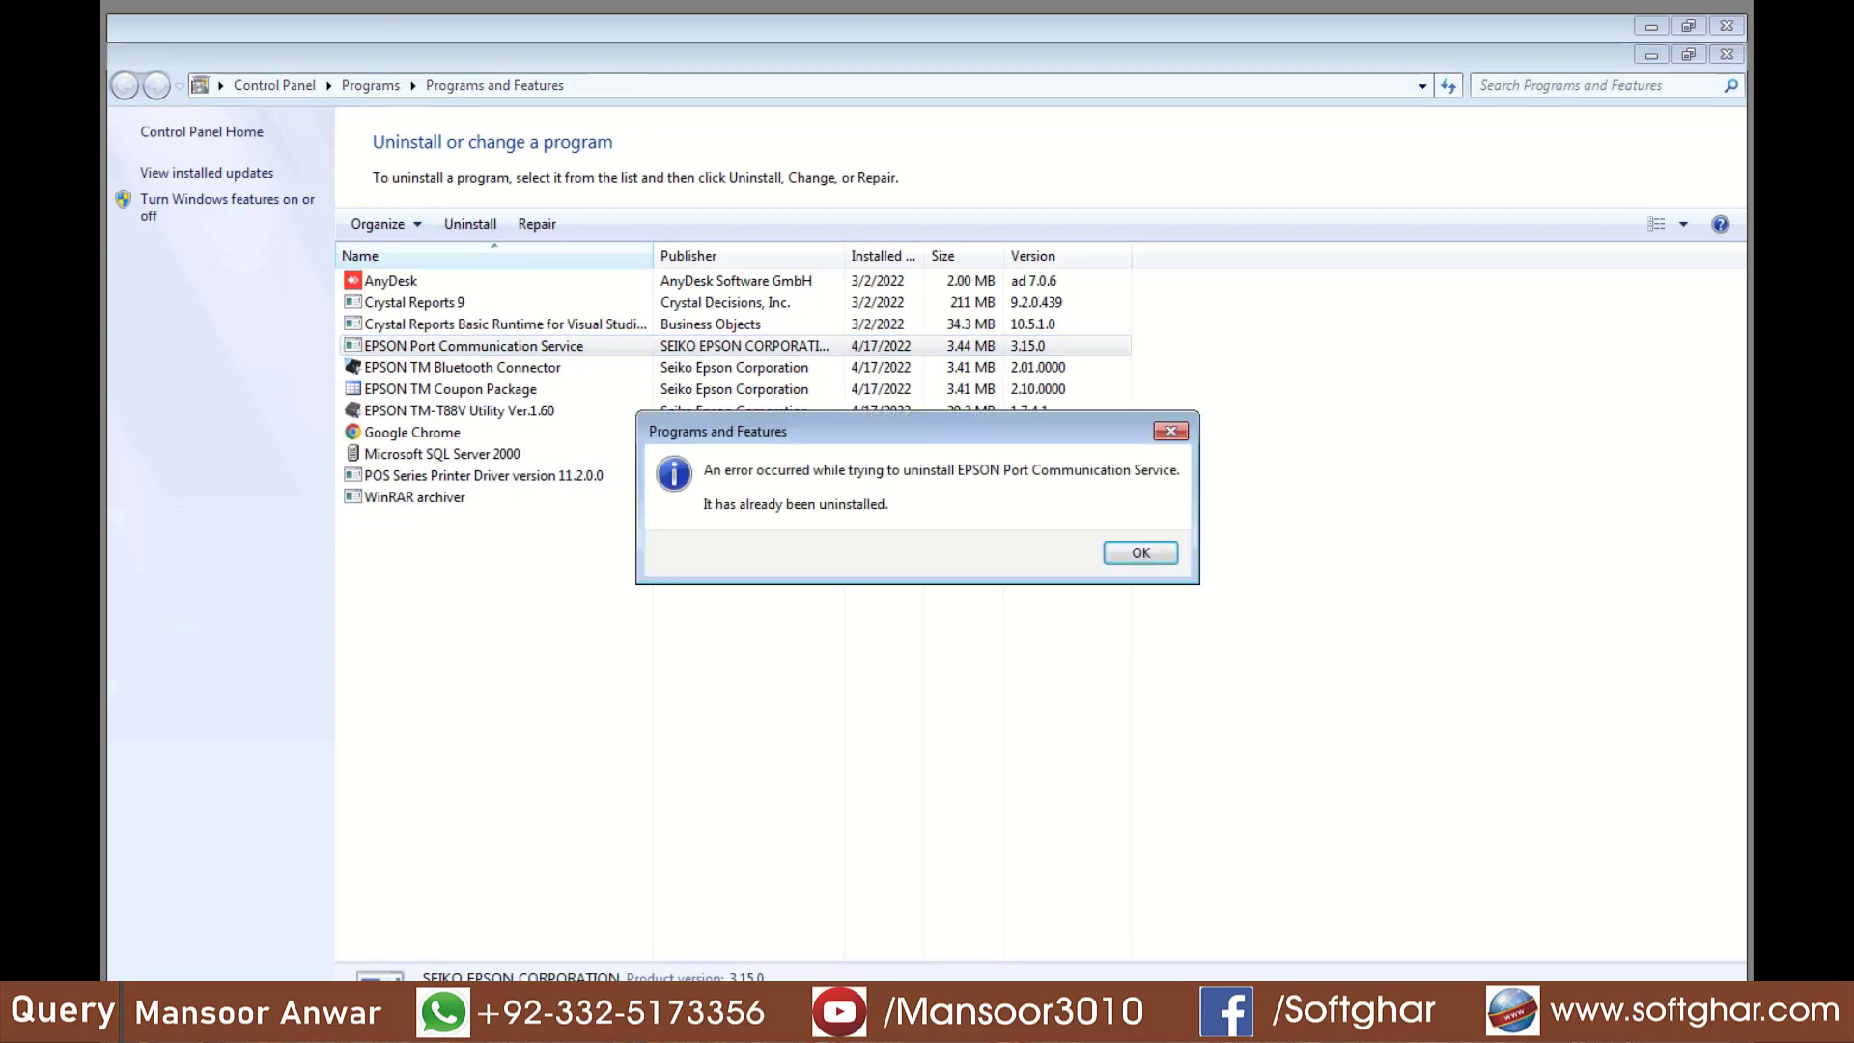
key("Return")
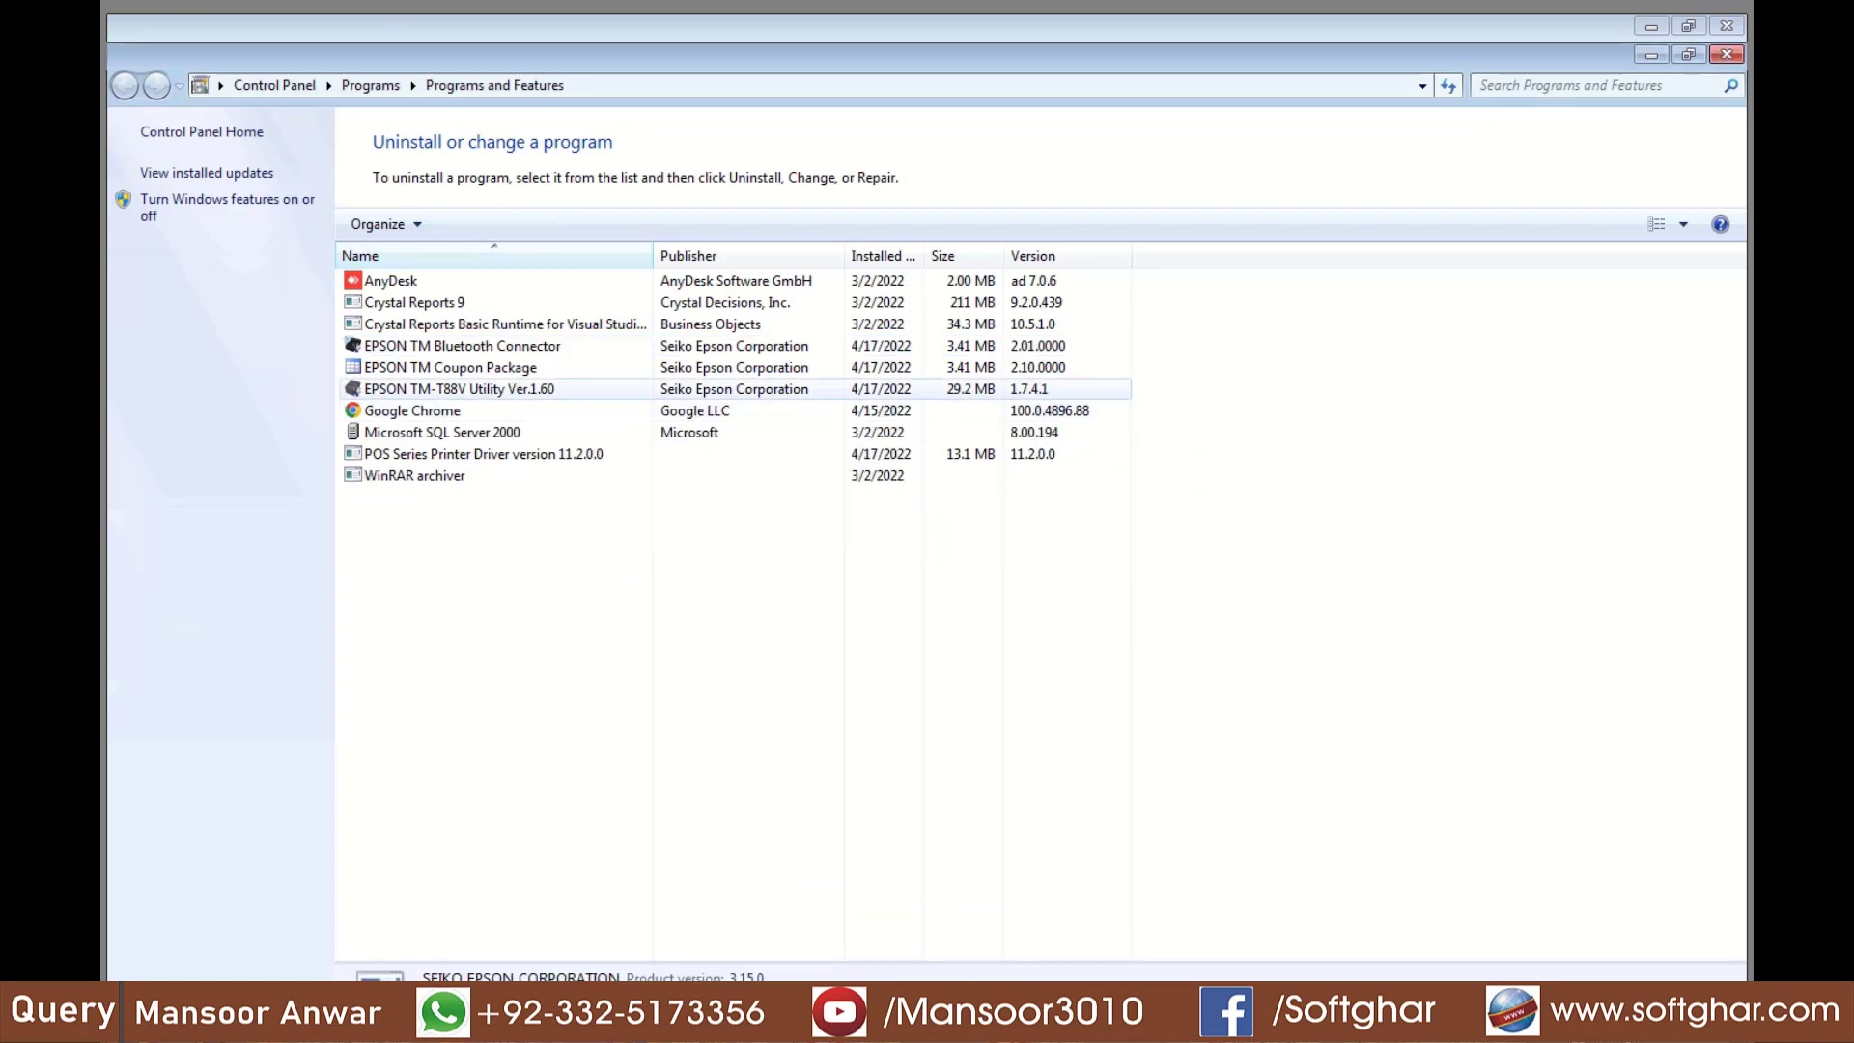
left_click(476, 346)
left_click(470, 224)
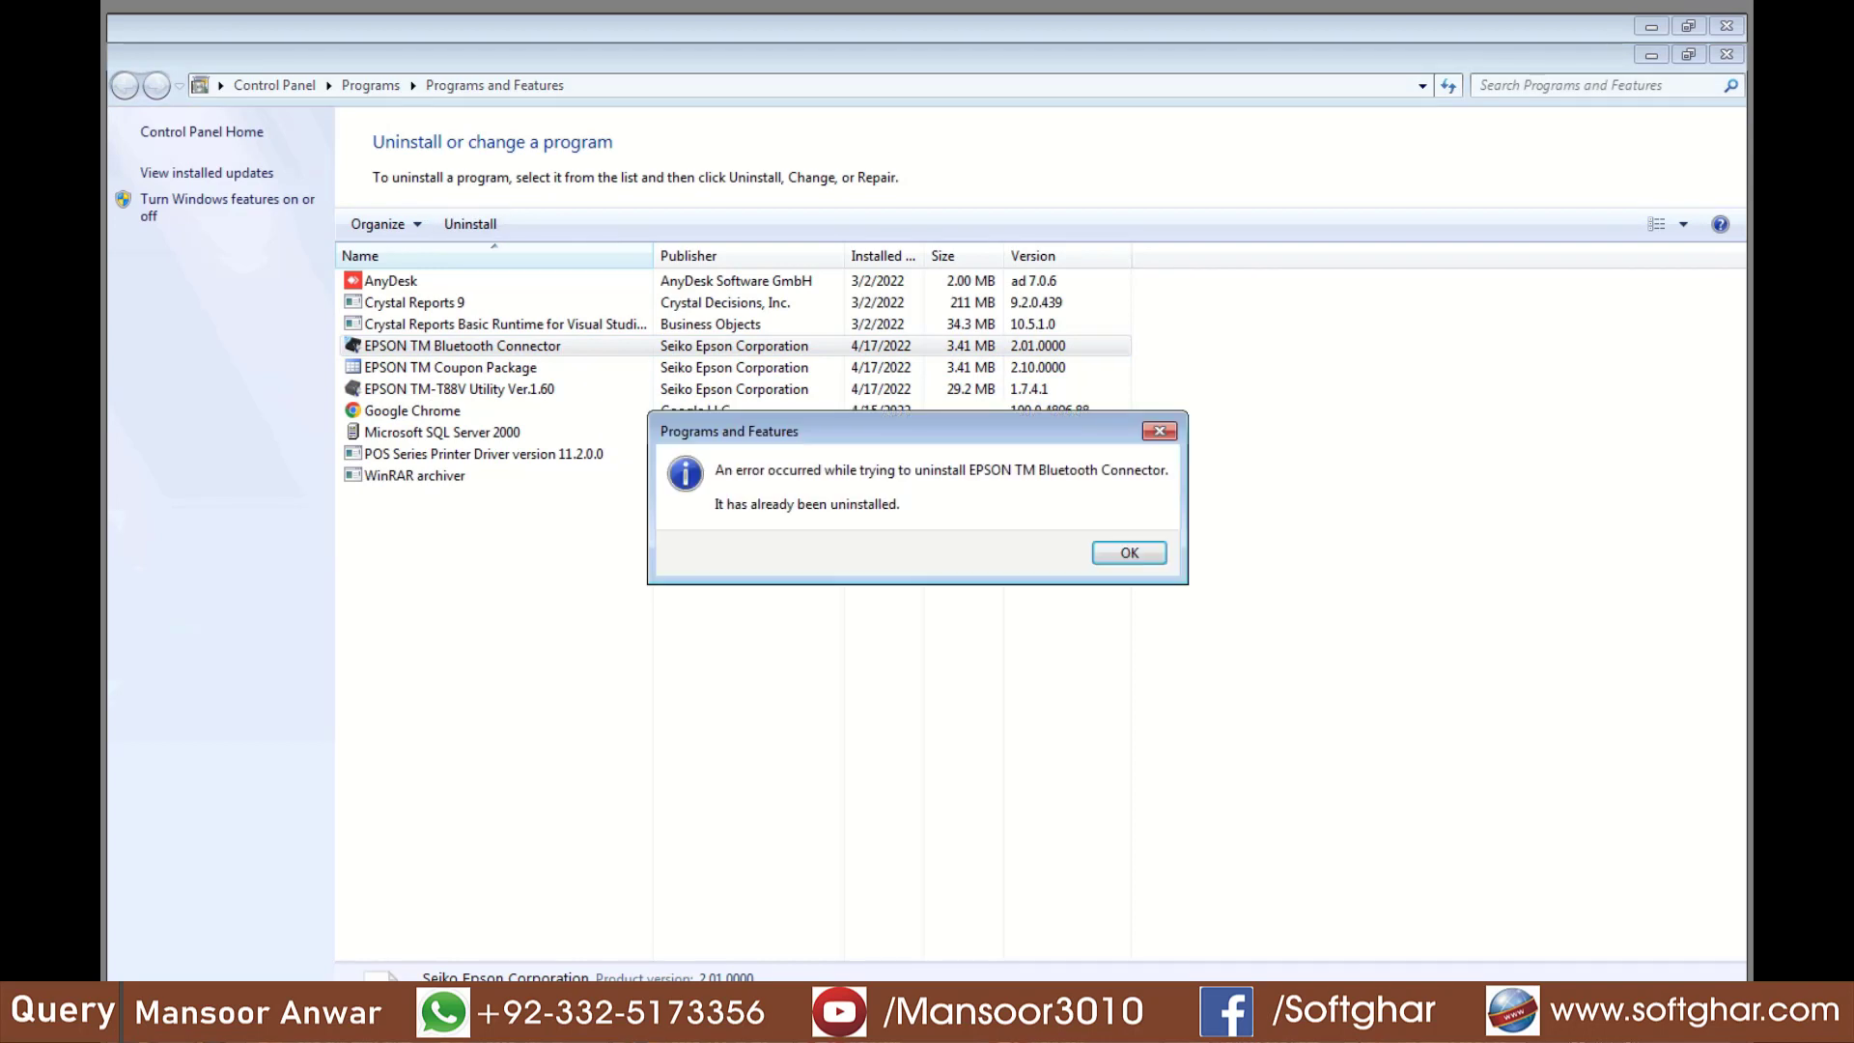
key("Return")
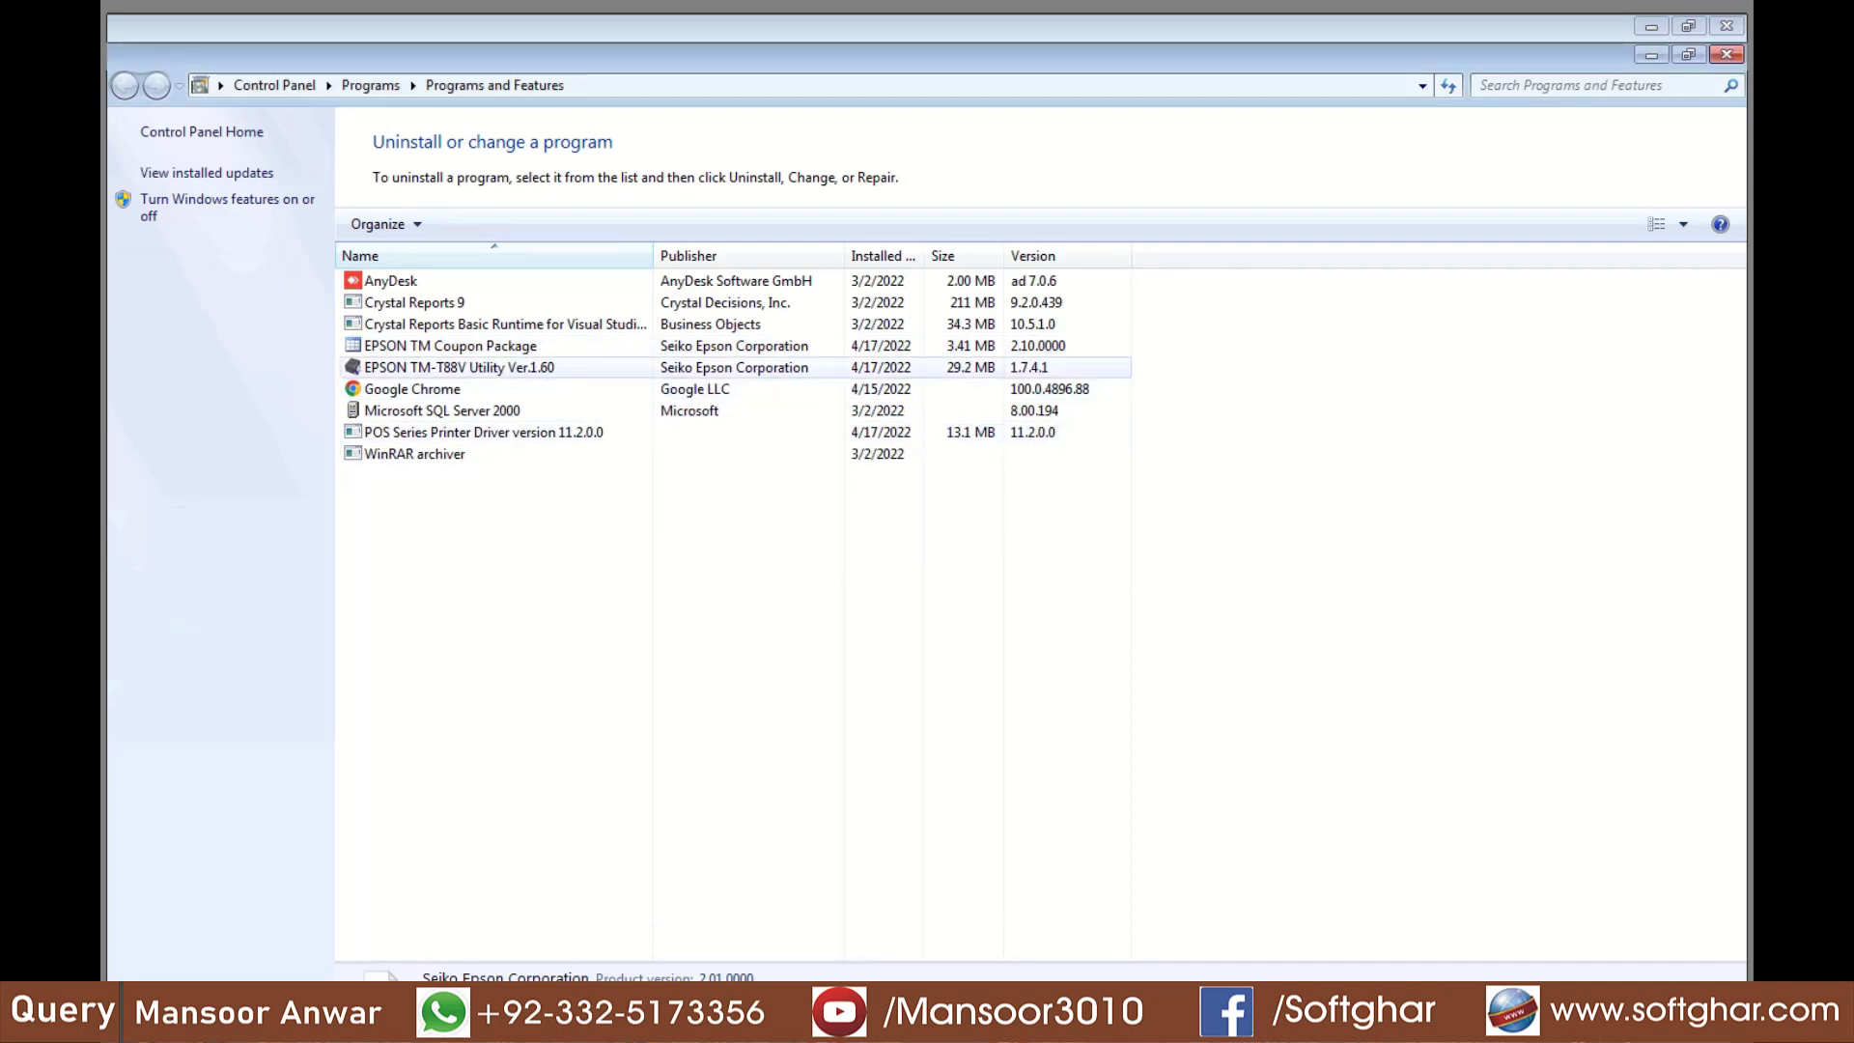
- Uninstall the EPSON TM Coupon Package from the installed programs and close its removal wizard
left_click(450, 346)
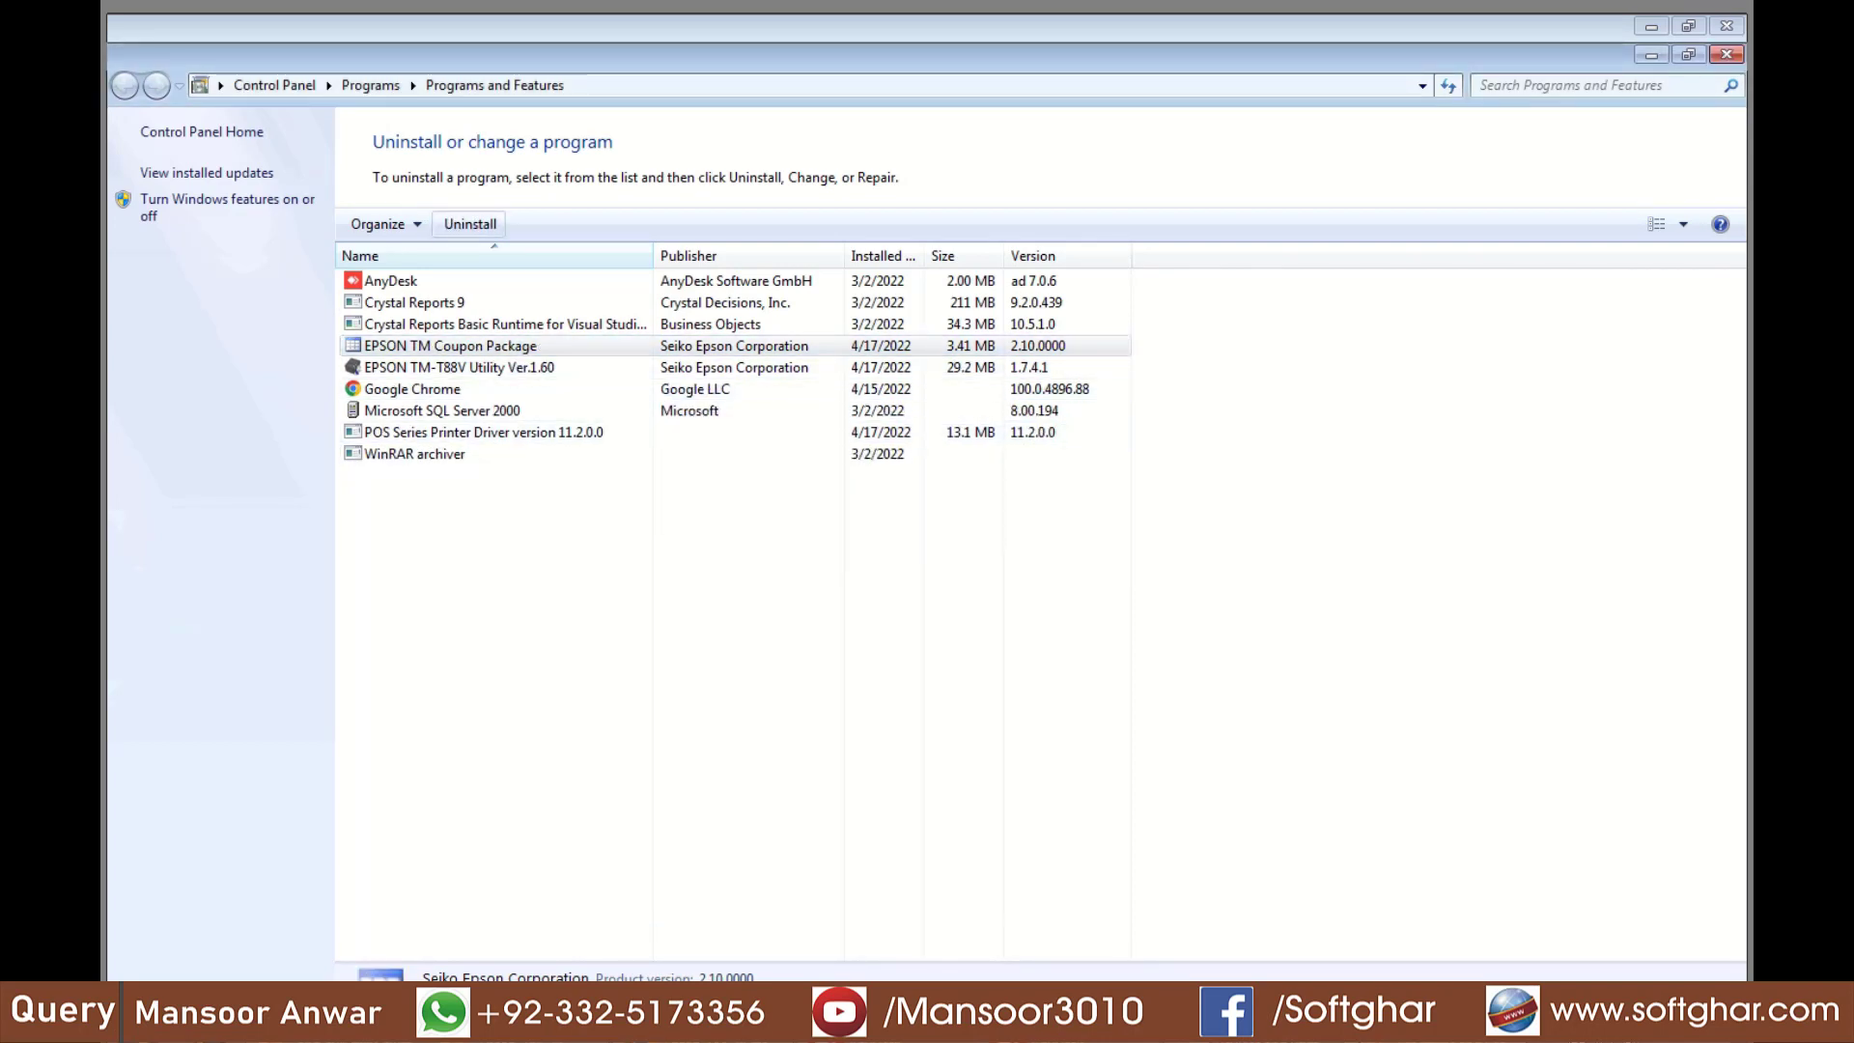
left_click(470, 224)
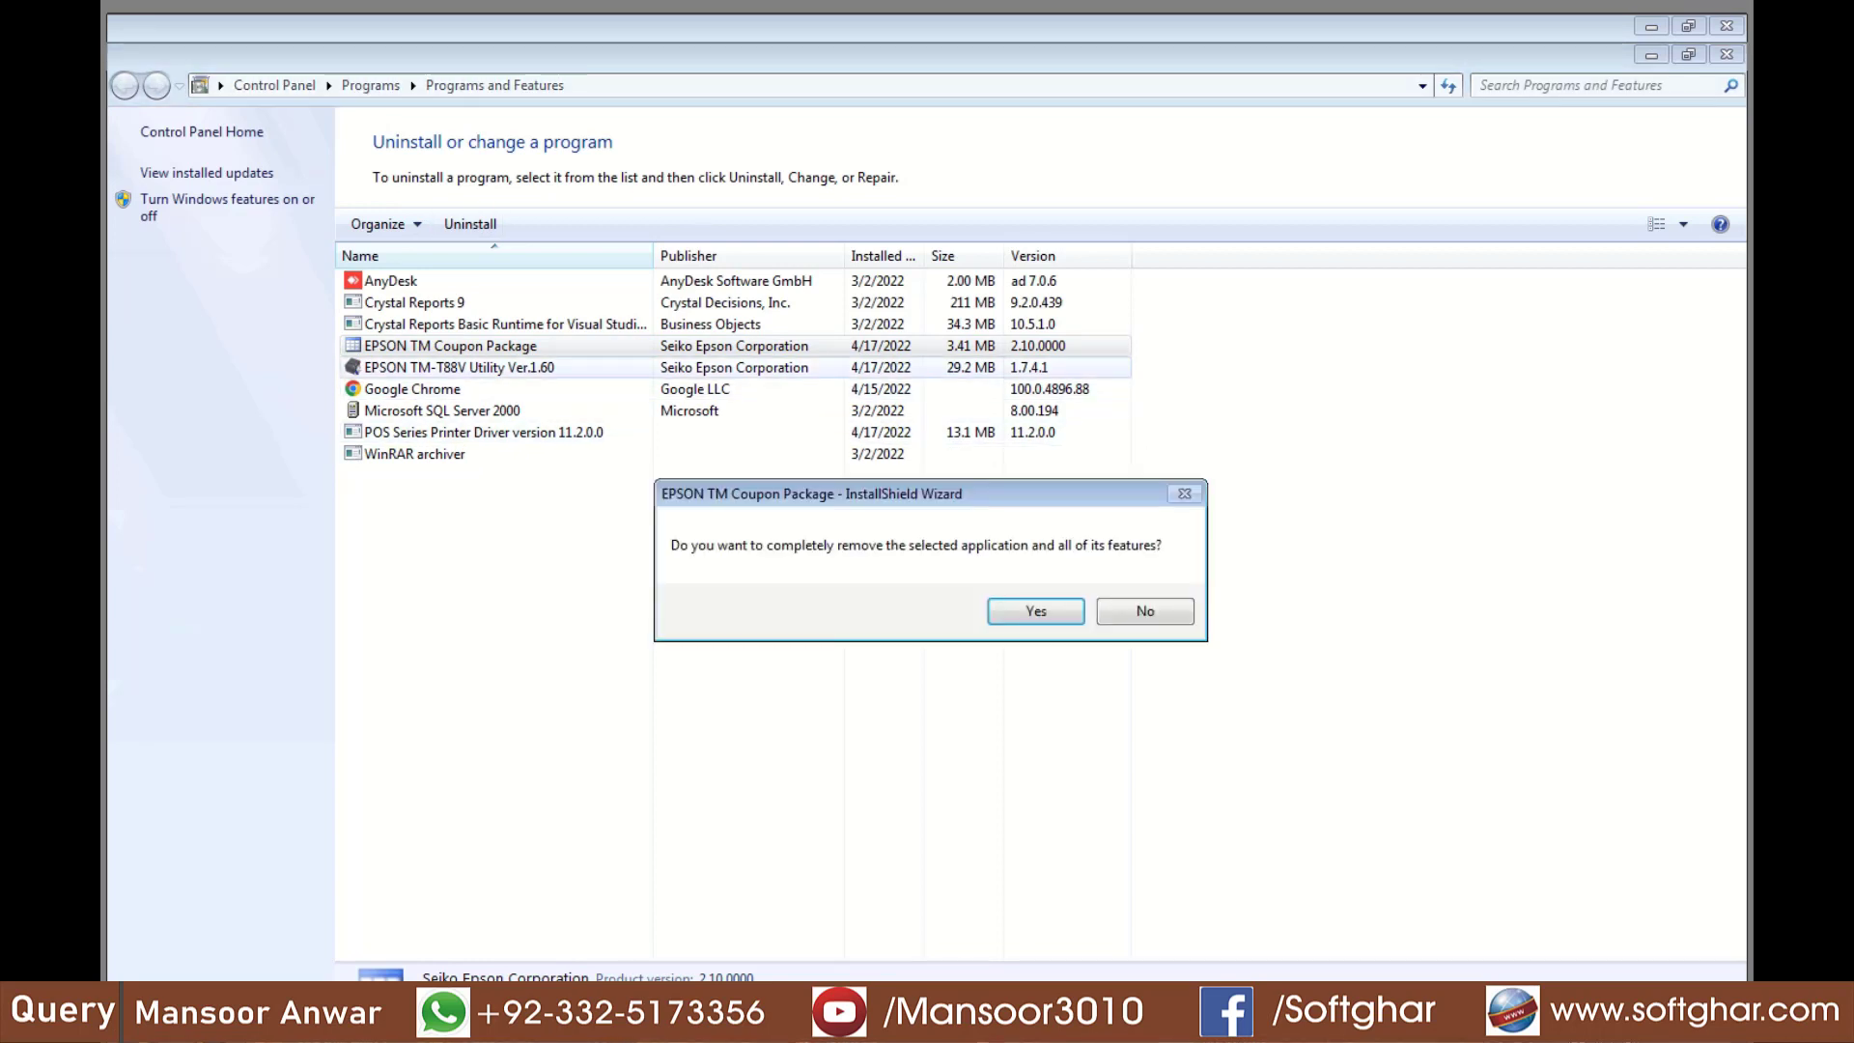
key("Return")
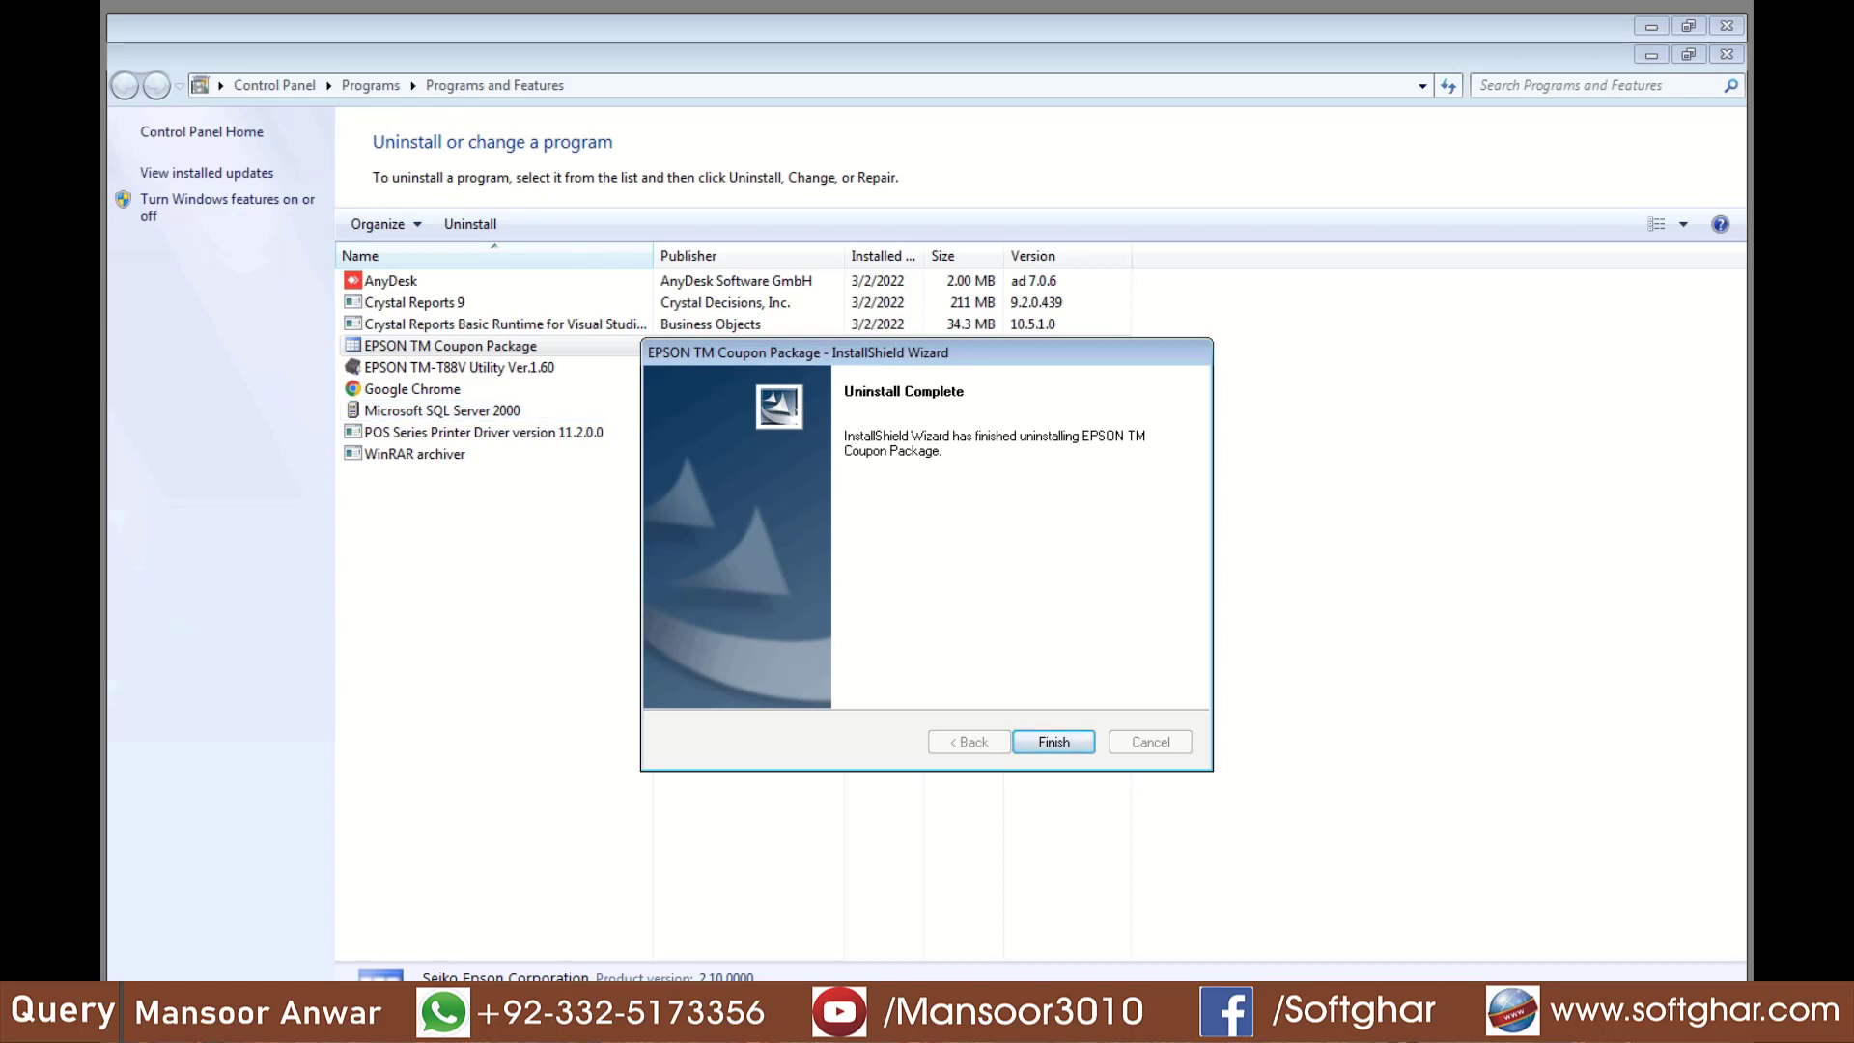
left_click(1054, 742)
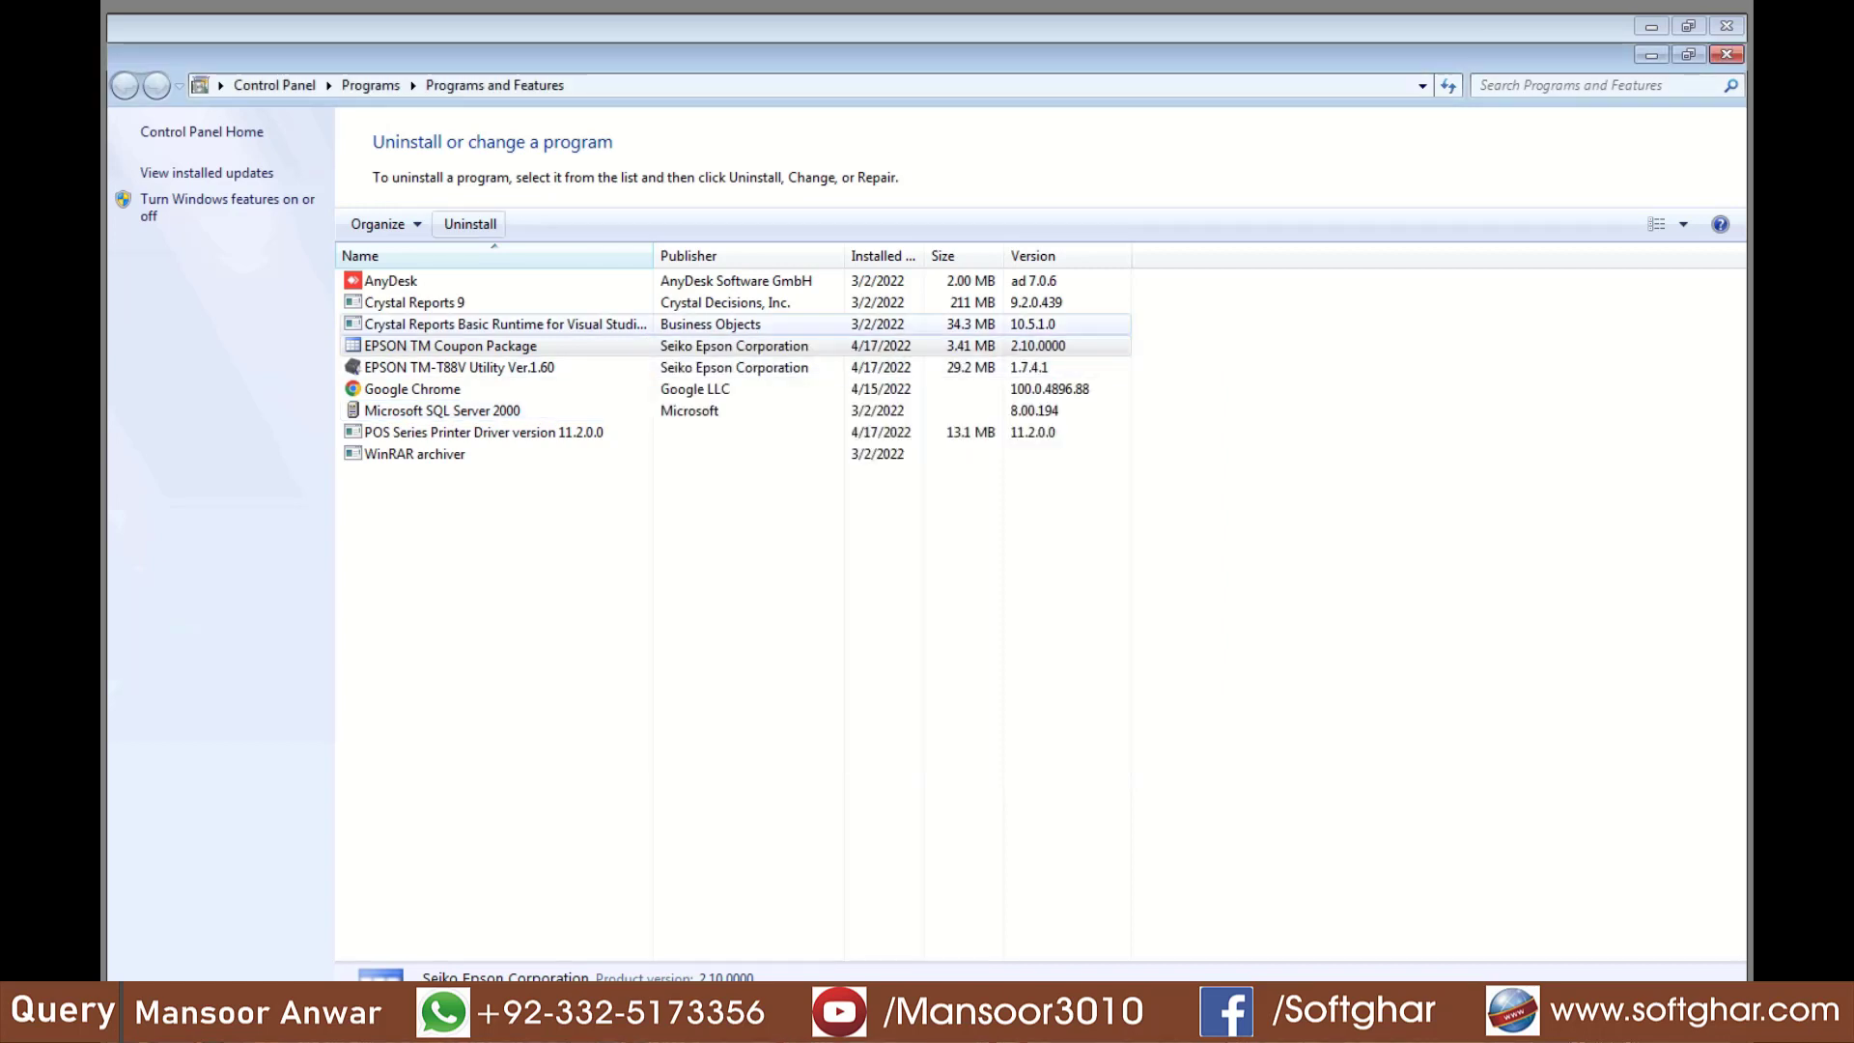
- Uninstall EPSON TM-T88V Utility Ver.1.60 from the installed programs
left_click(470, 368)
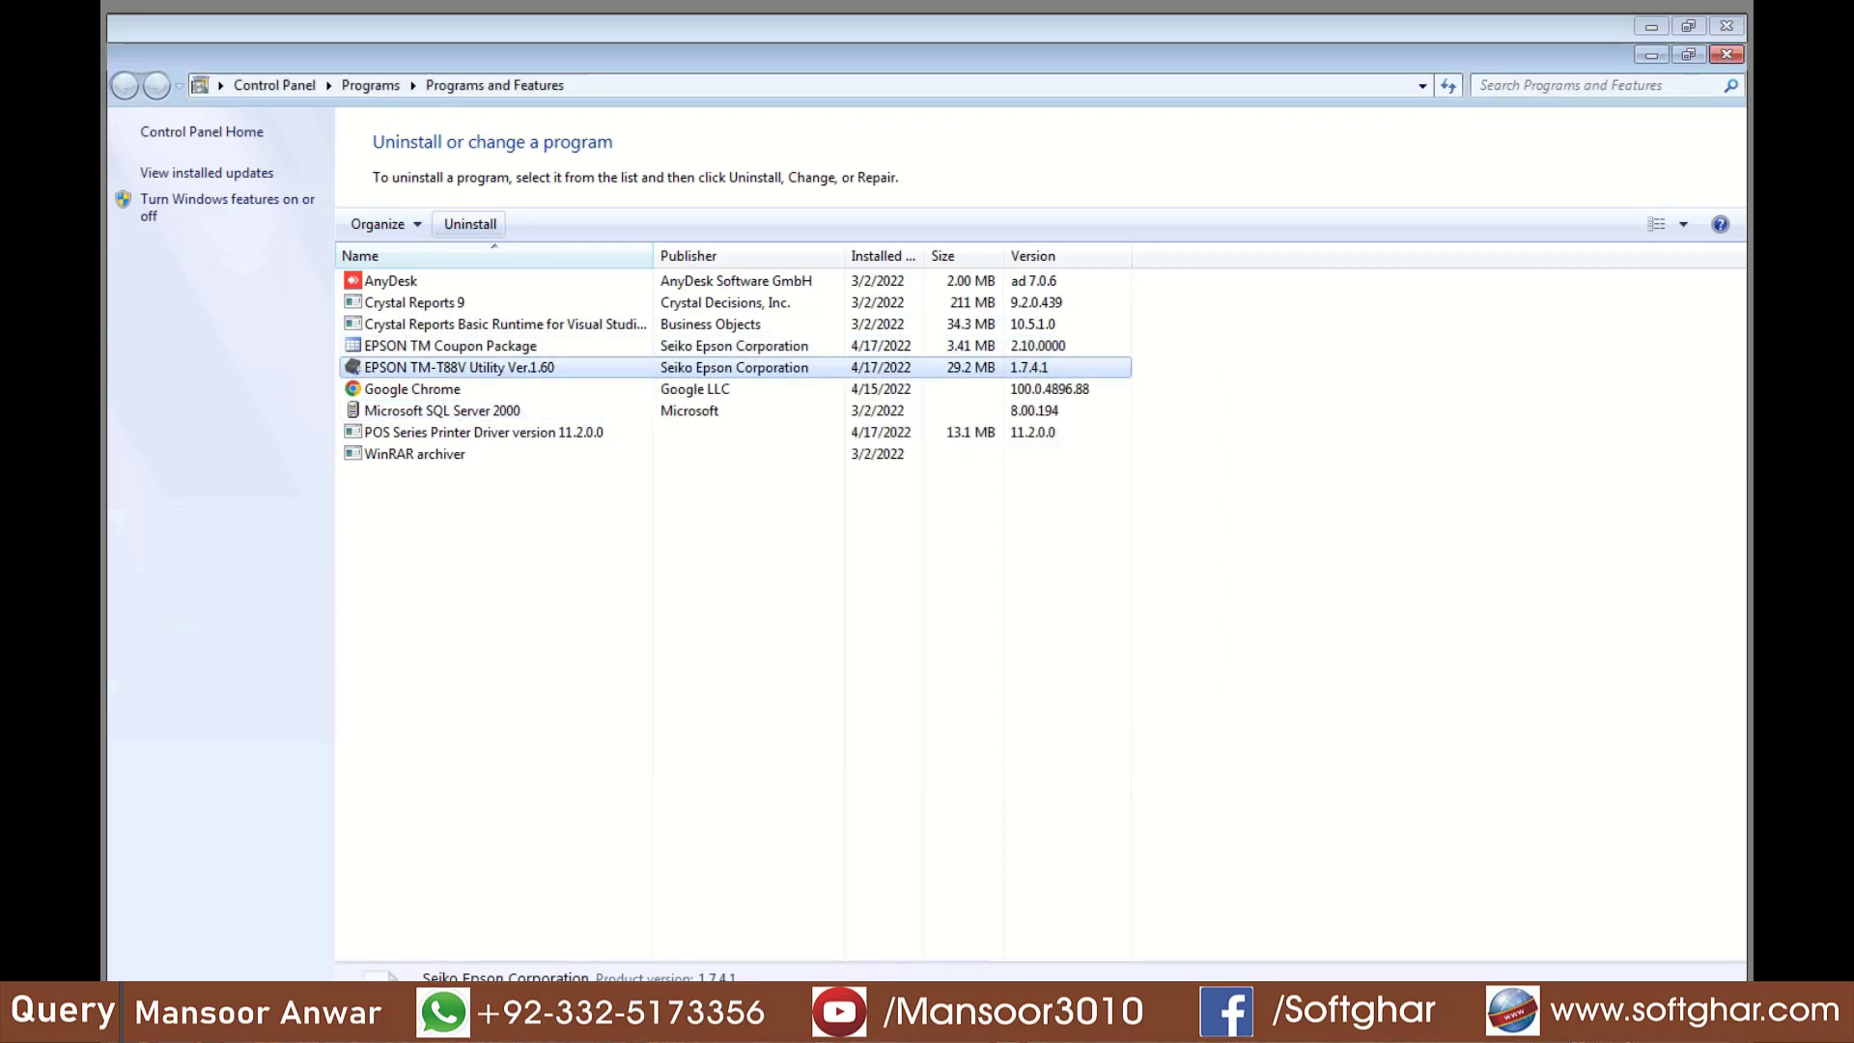
left_click(470, 224)
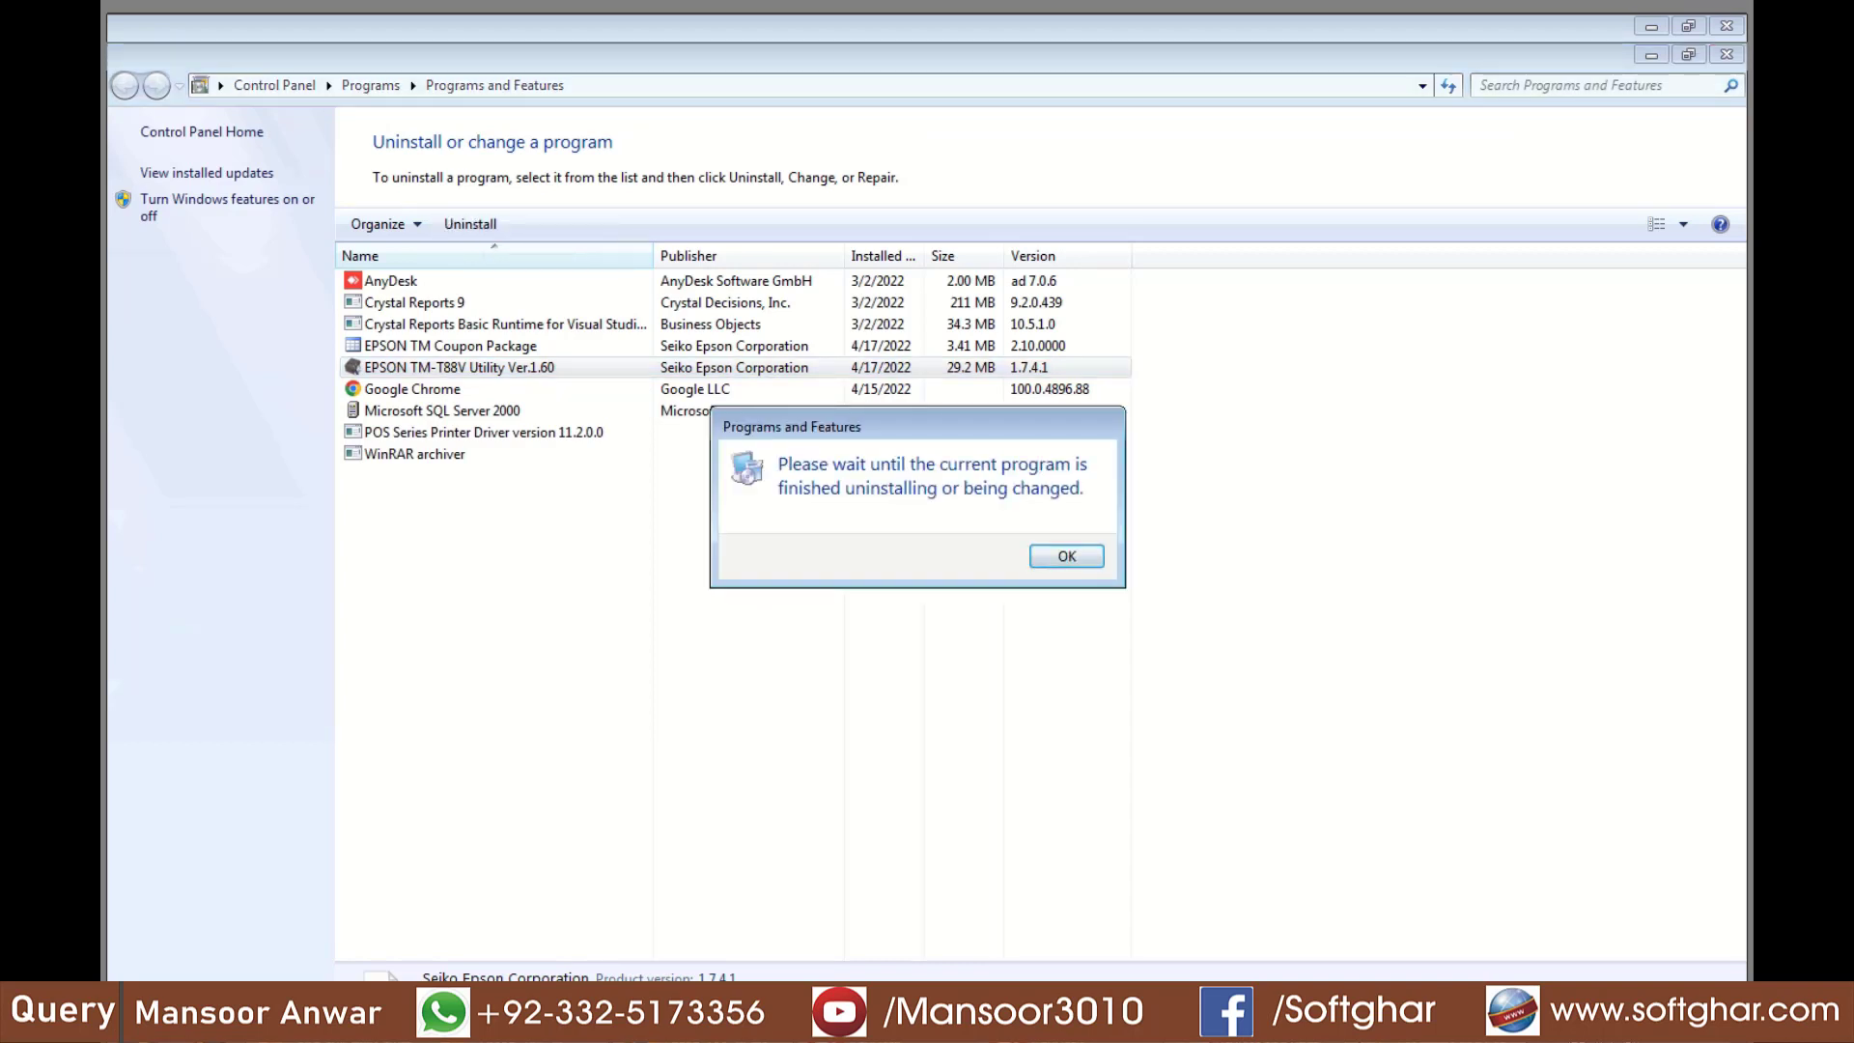
key("Return")
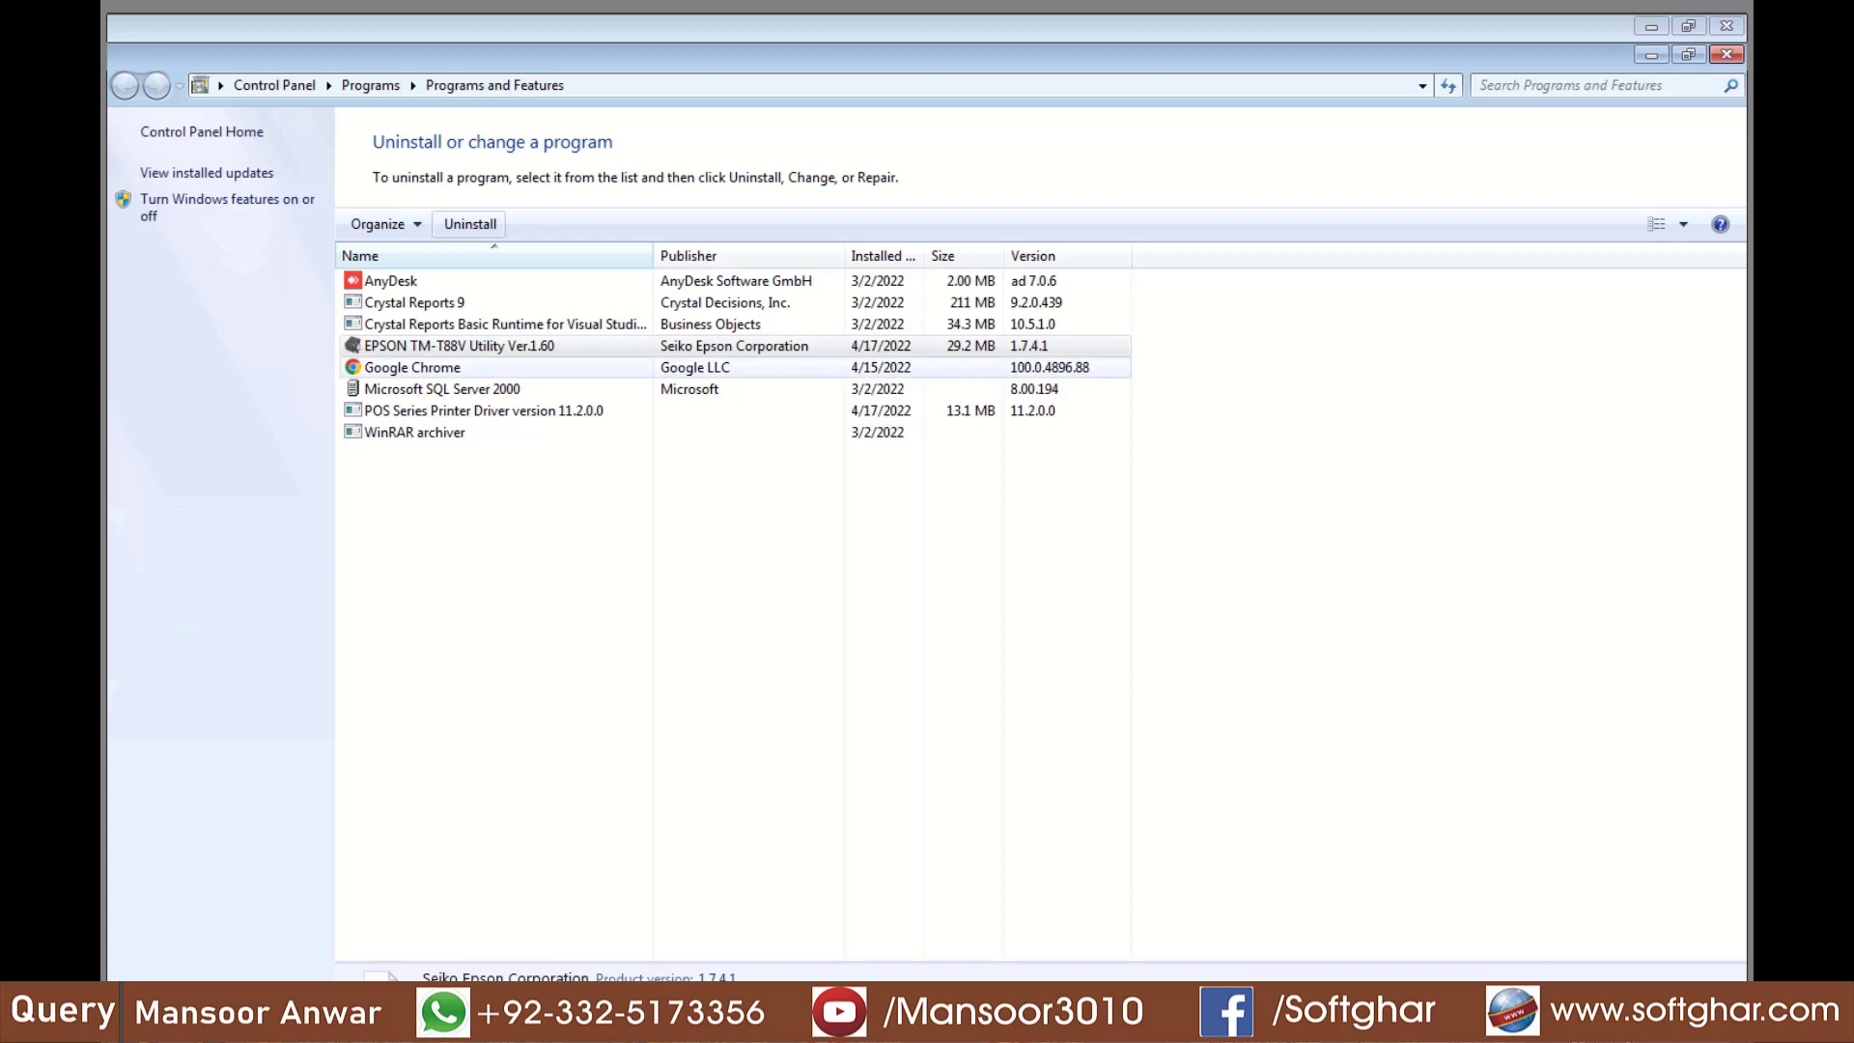
left_click(459, 346)
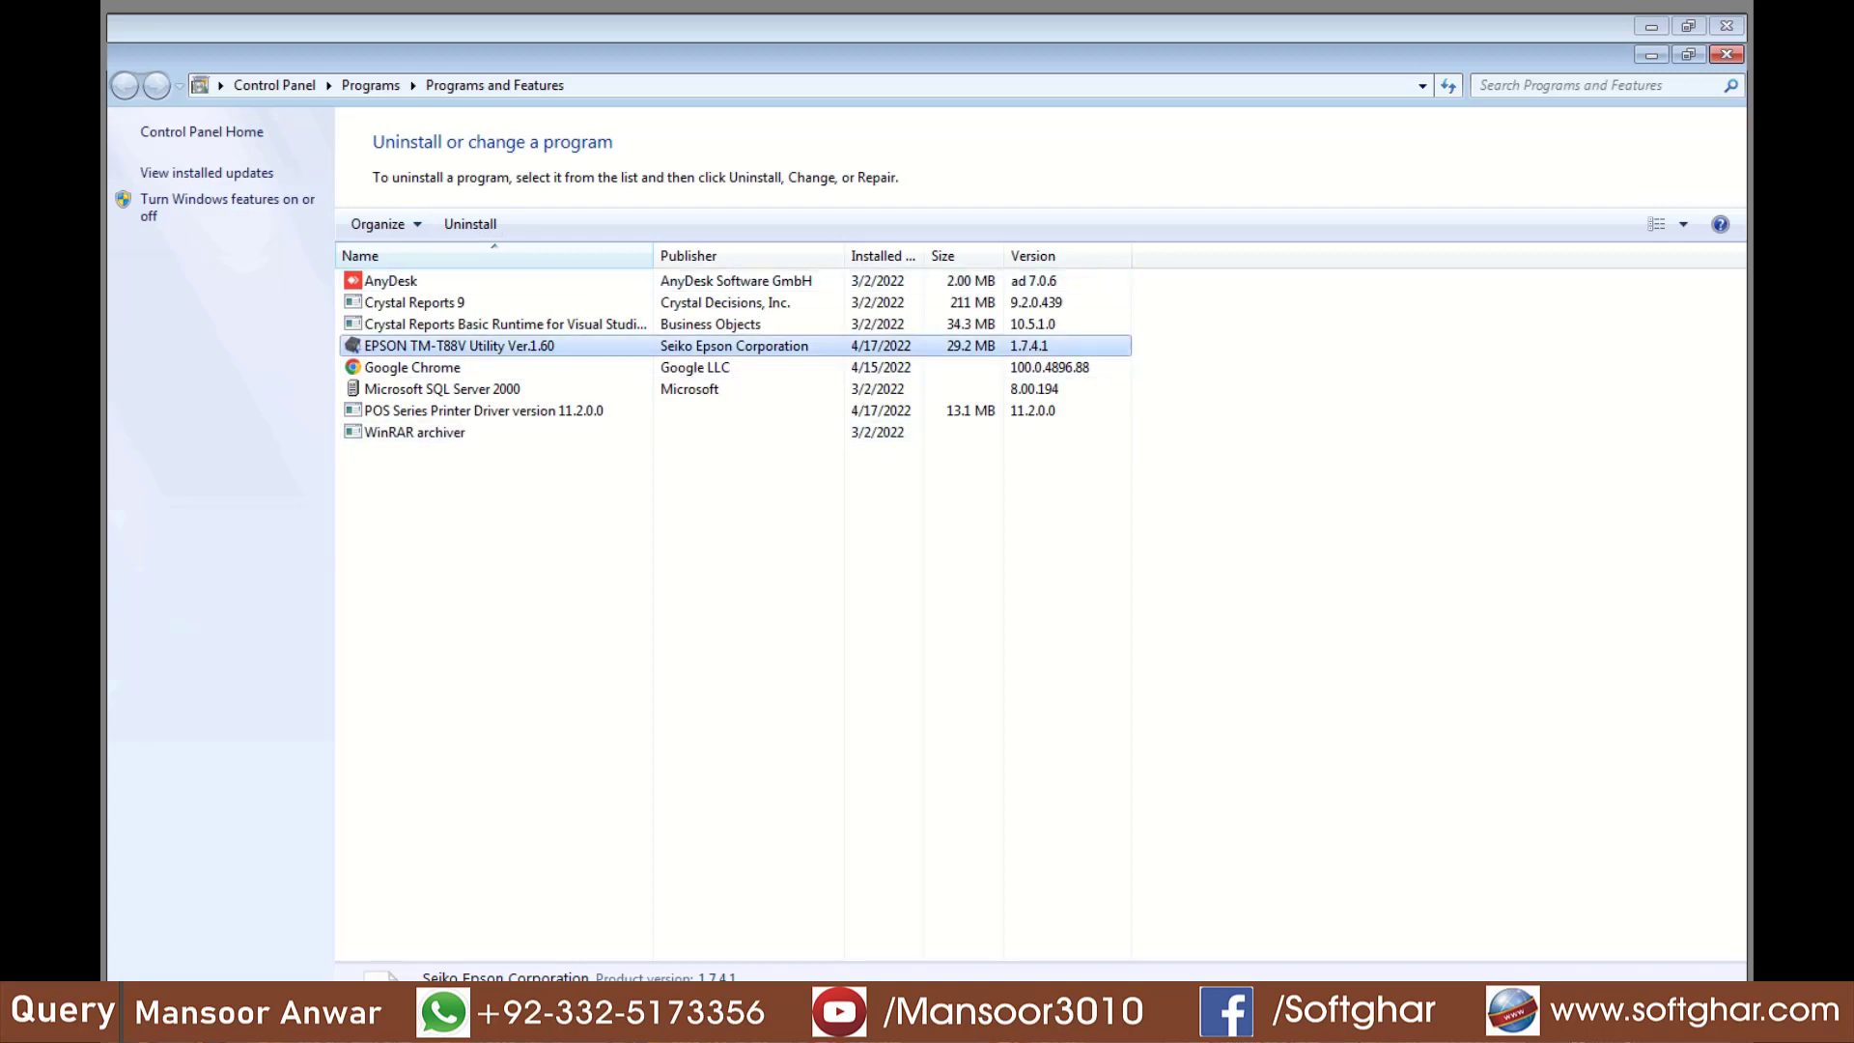
left_click(470, 224)
key("Return")
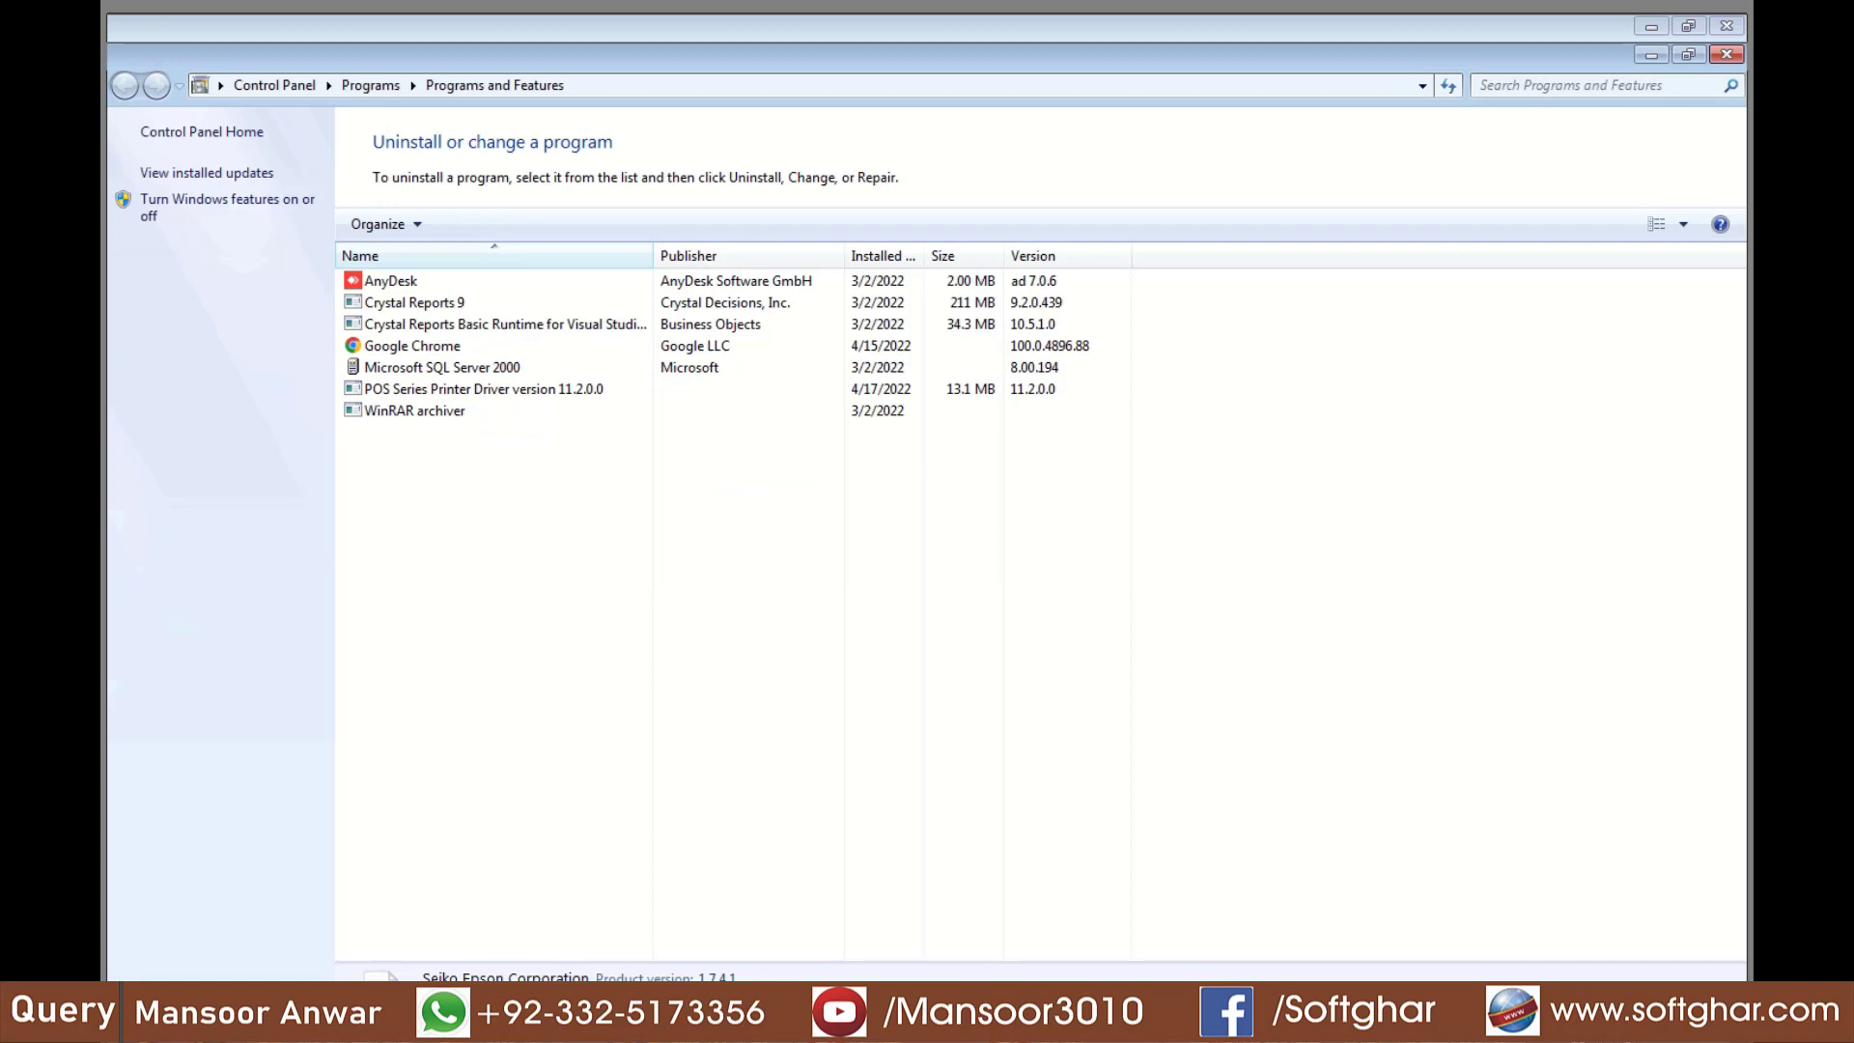
- Run the APD_407E.EXE installer from the Epson-TM -IV folder and accept the license agreement for EPSON Advanced Printer Driver 4
key("alt+Tab")
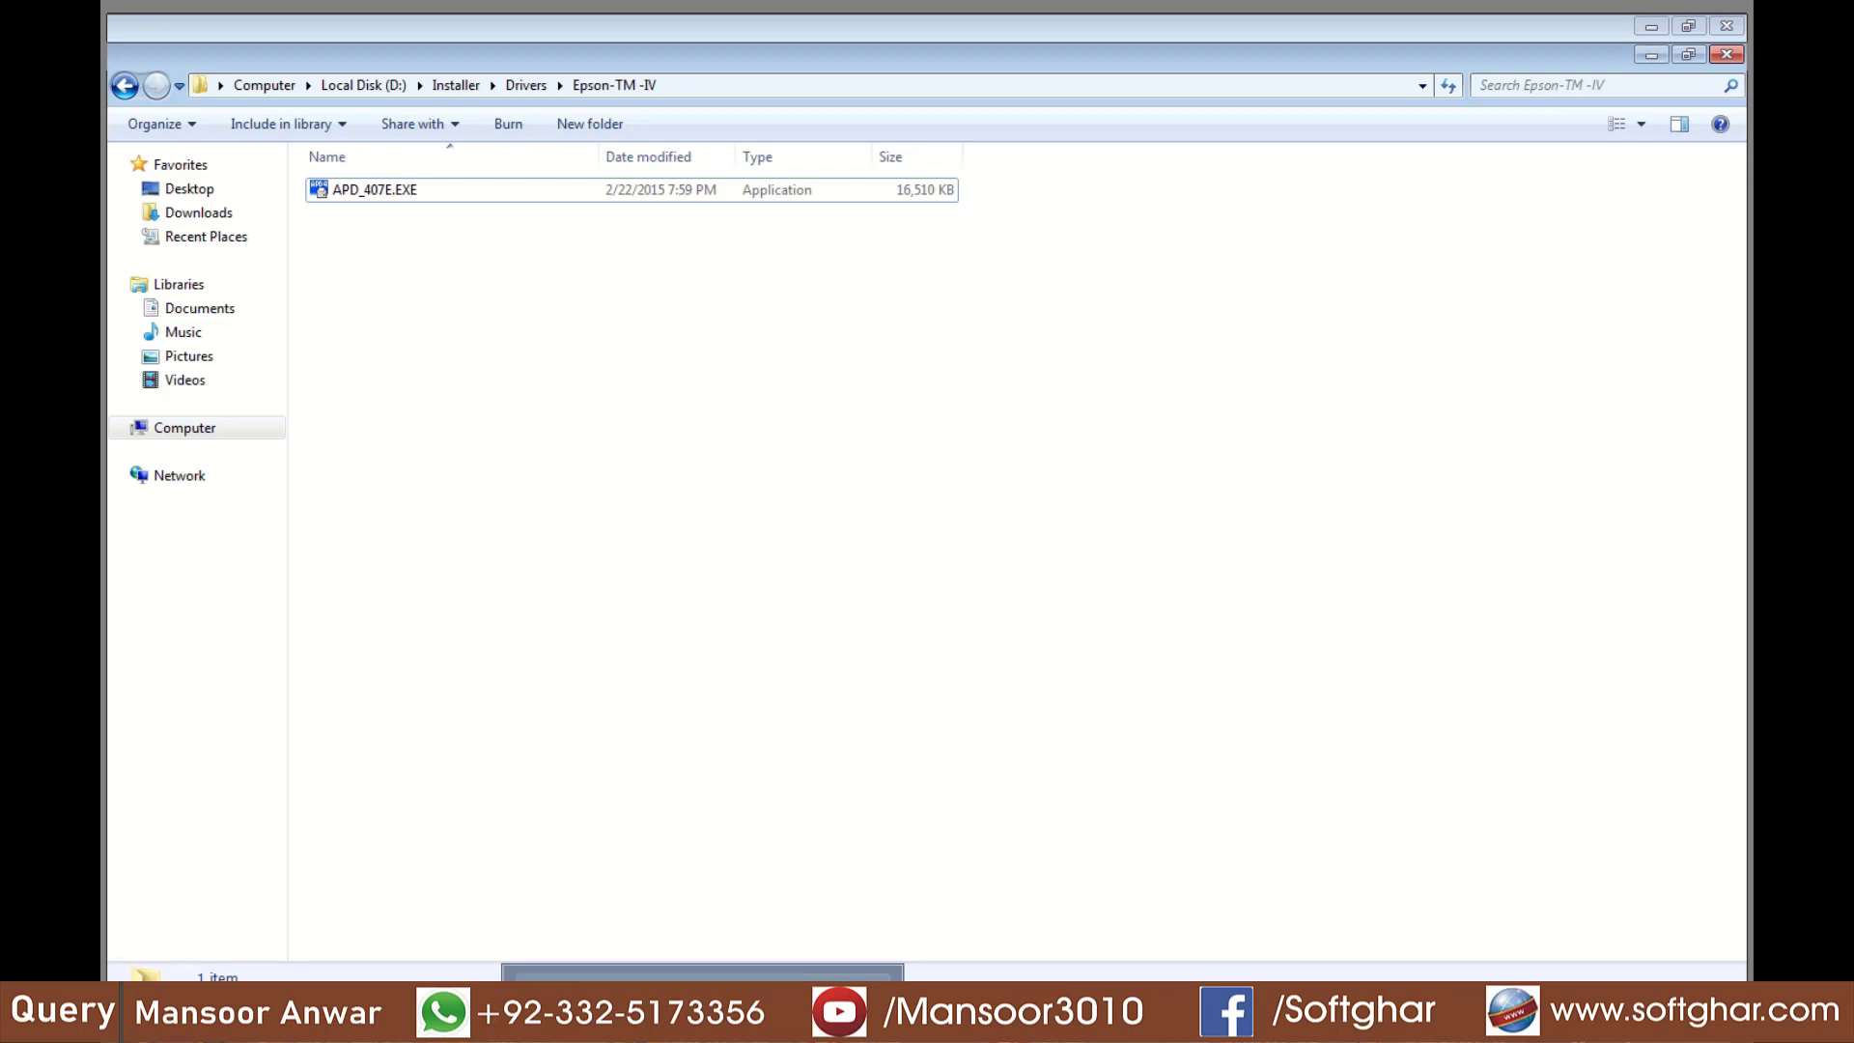
double_click(375, 190)
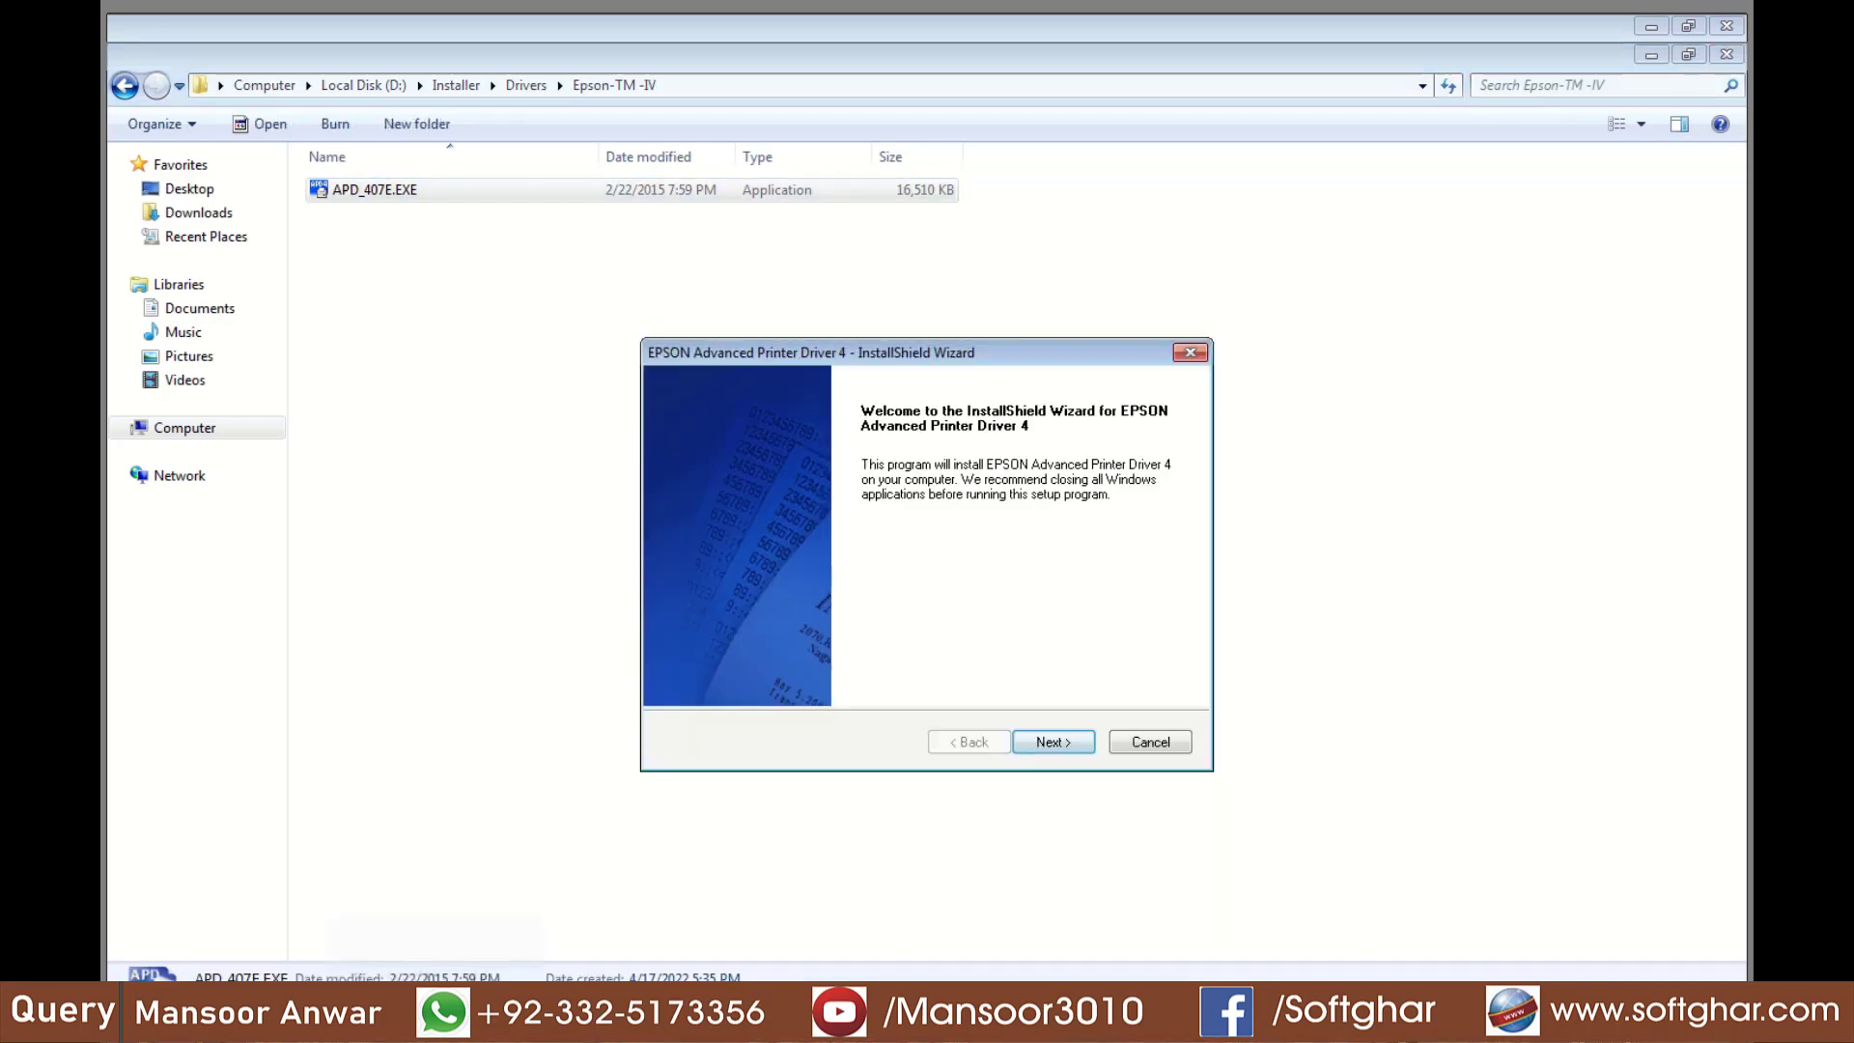
key("Return")
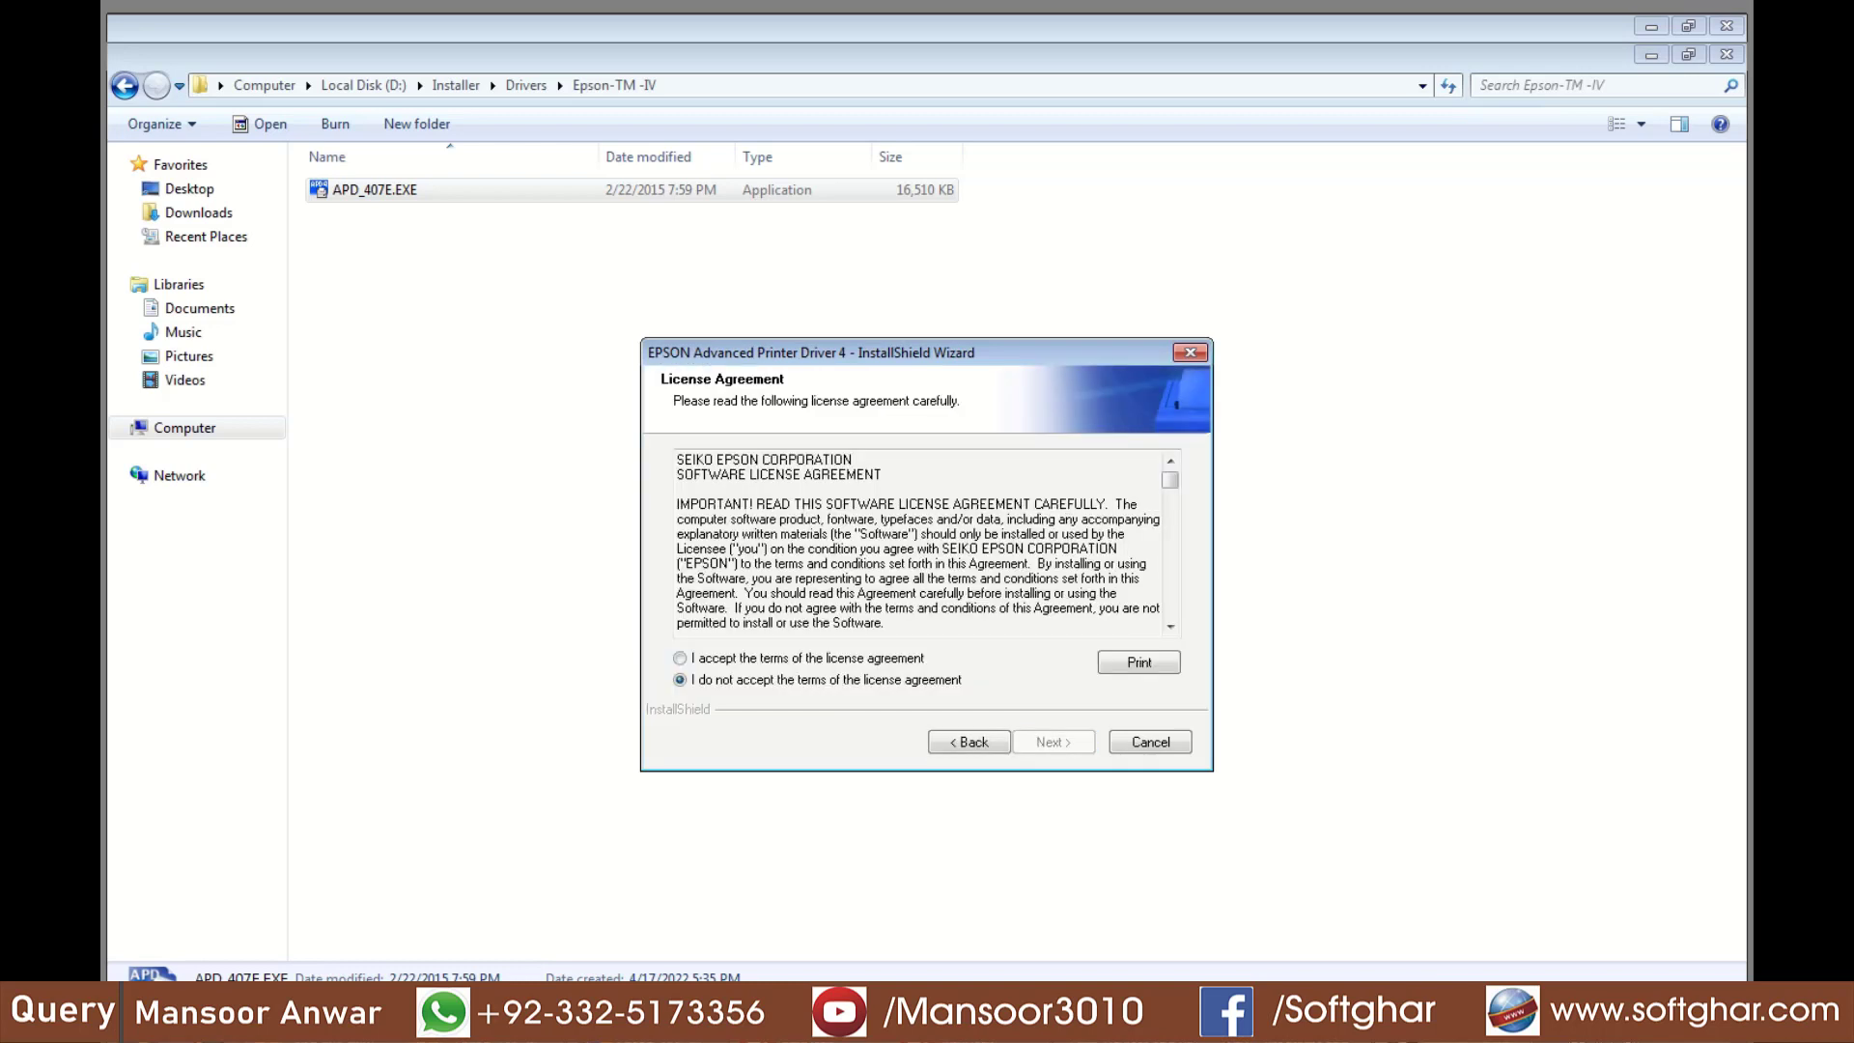
left_click(680, 657)
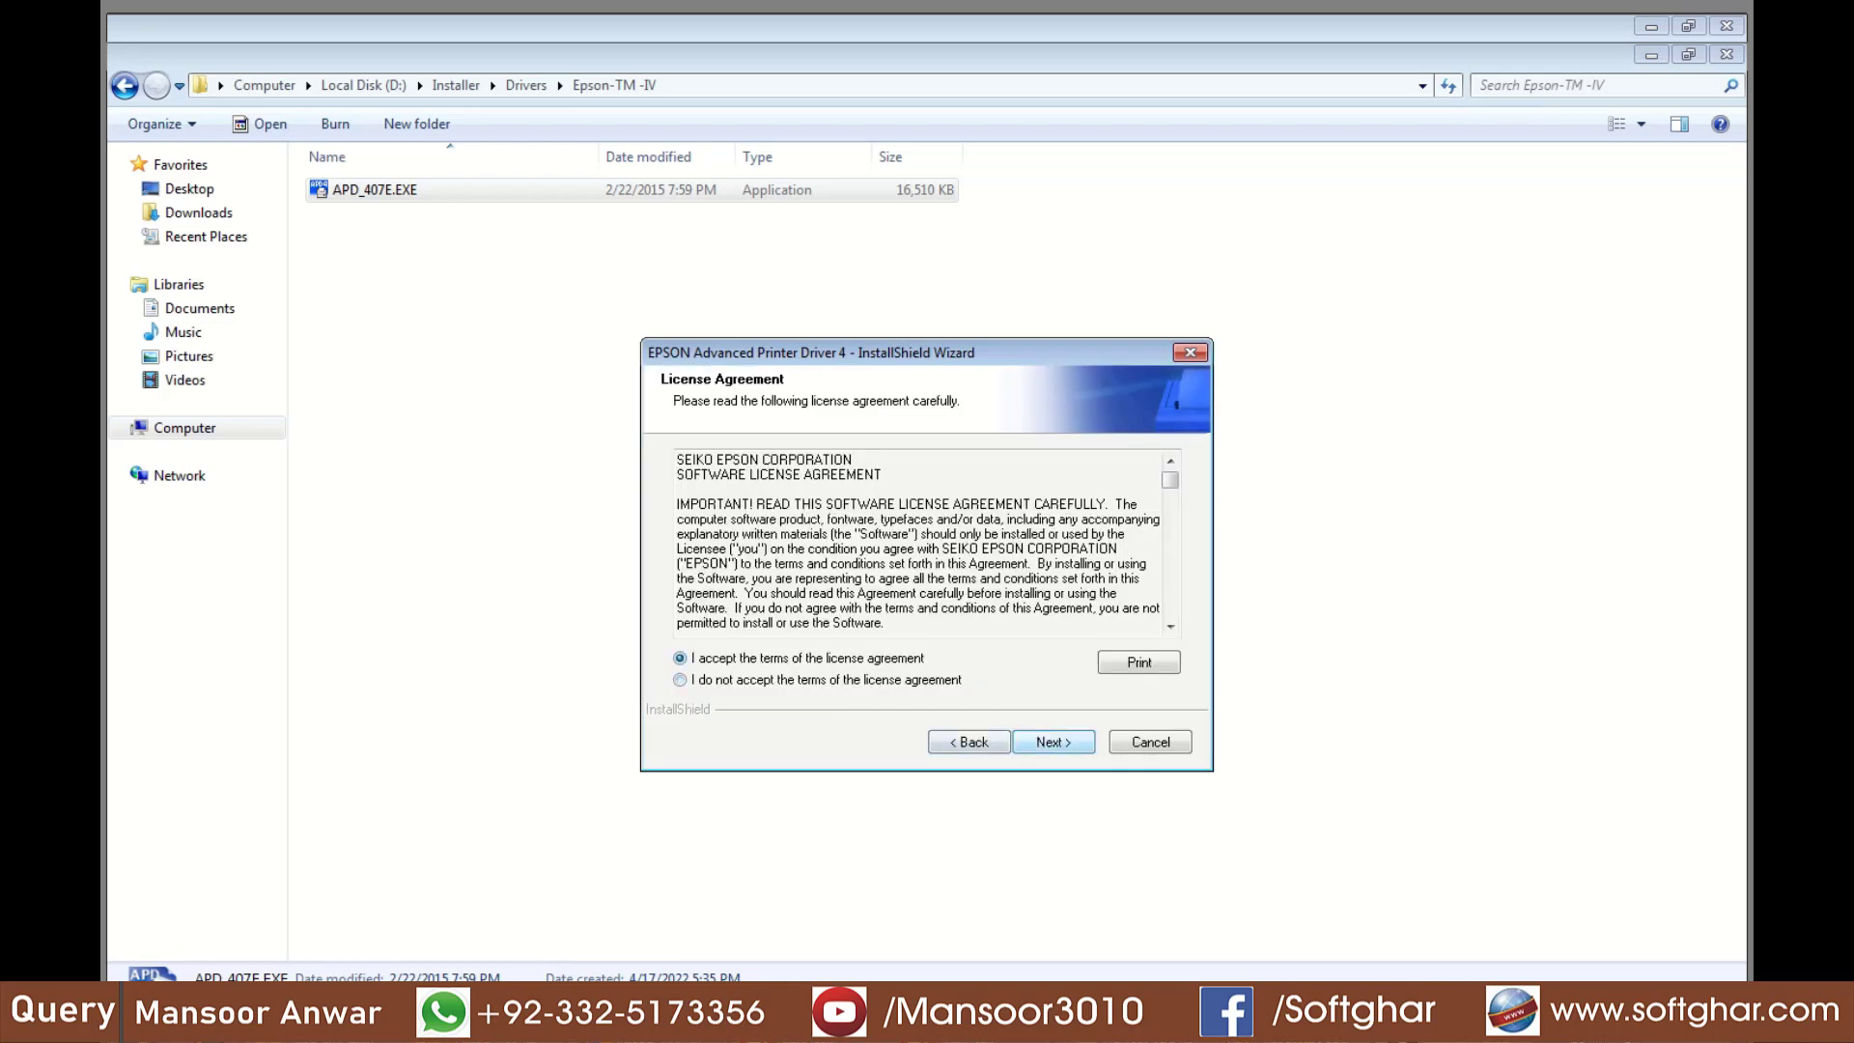
key("Return")
key("Return")
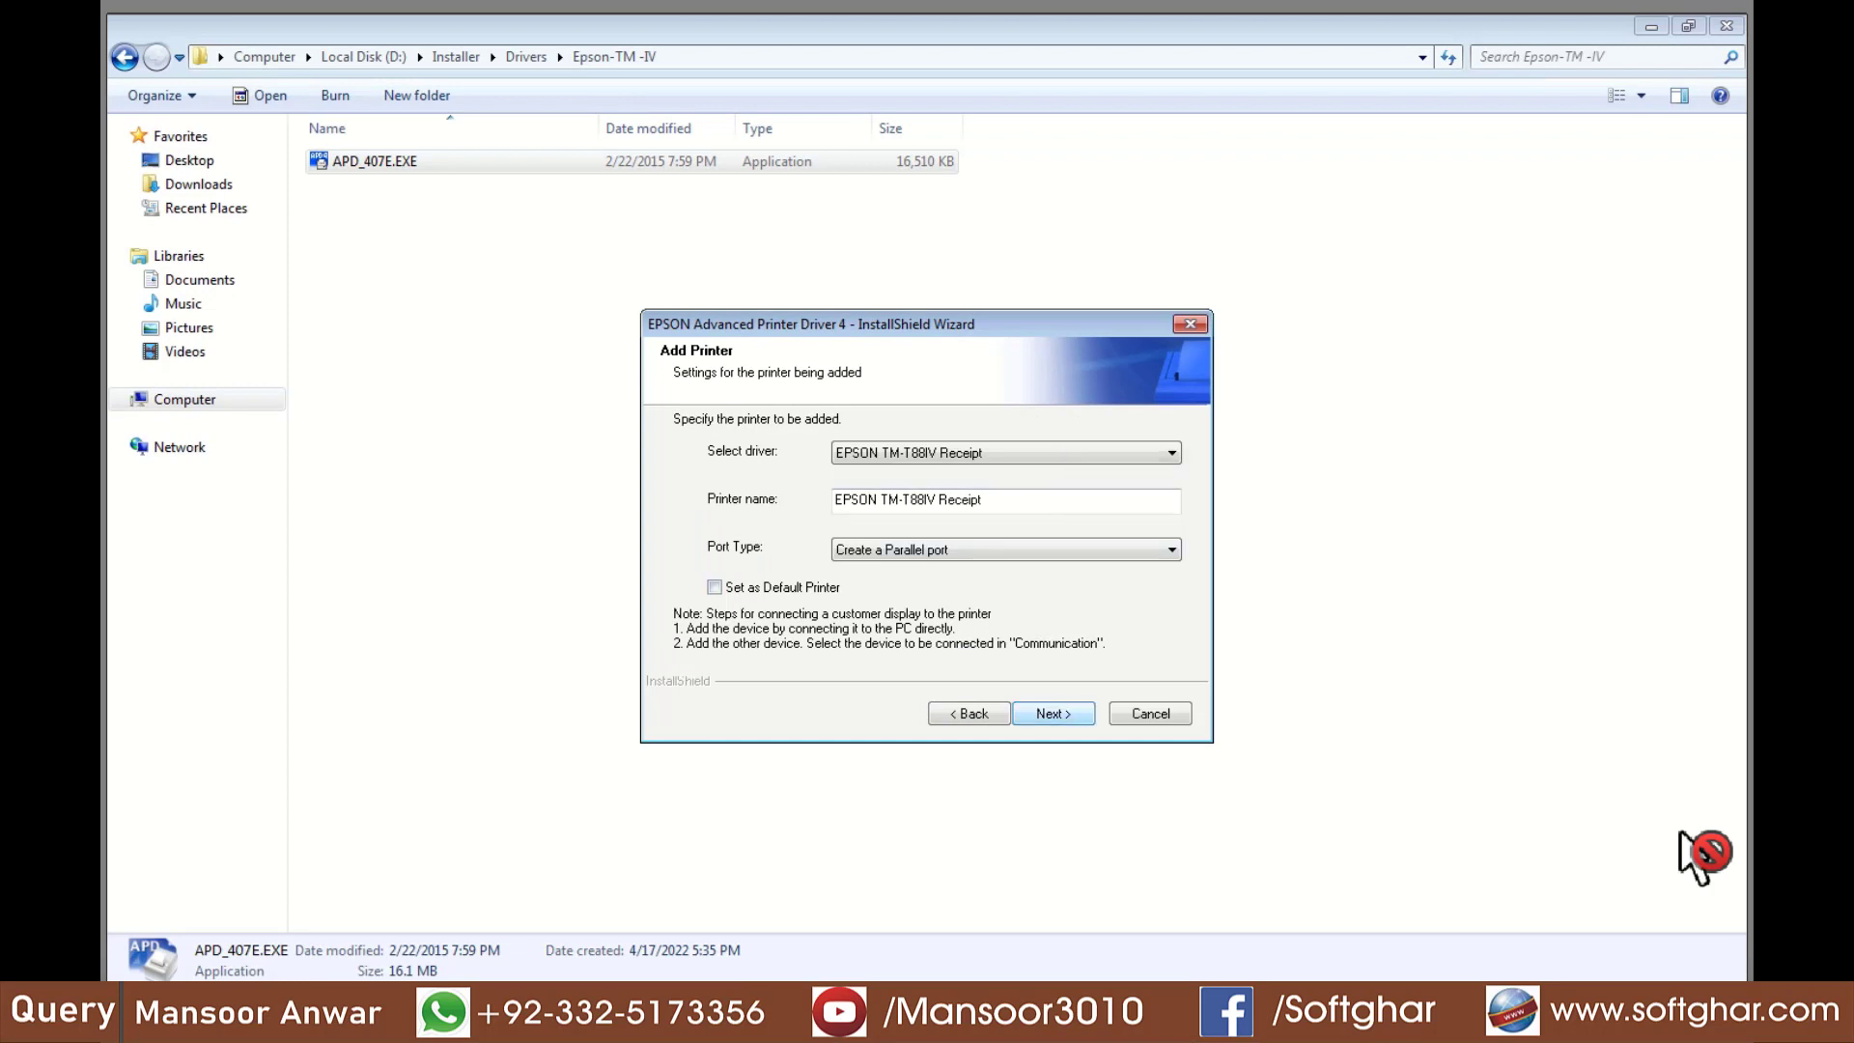
- Add the EPSON TM-T88IV Receipt printer with the port type Create a USB port and set it as the default printer
key("alt+Down")
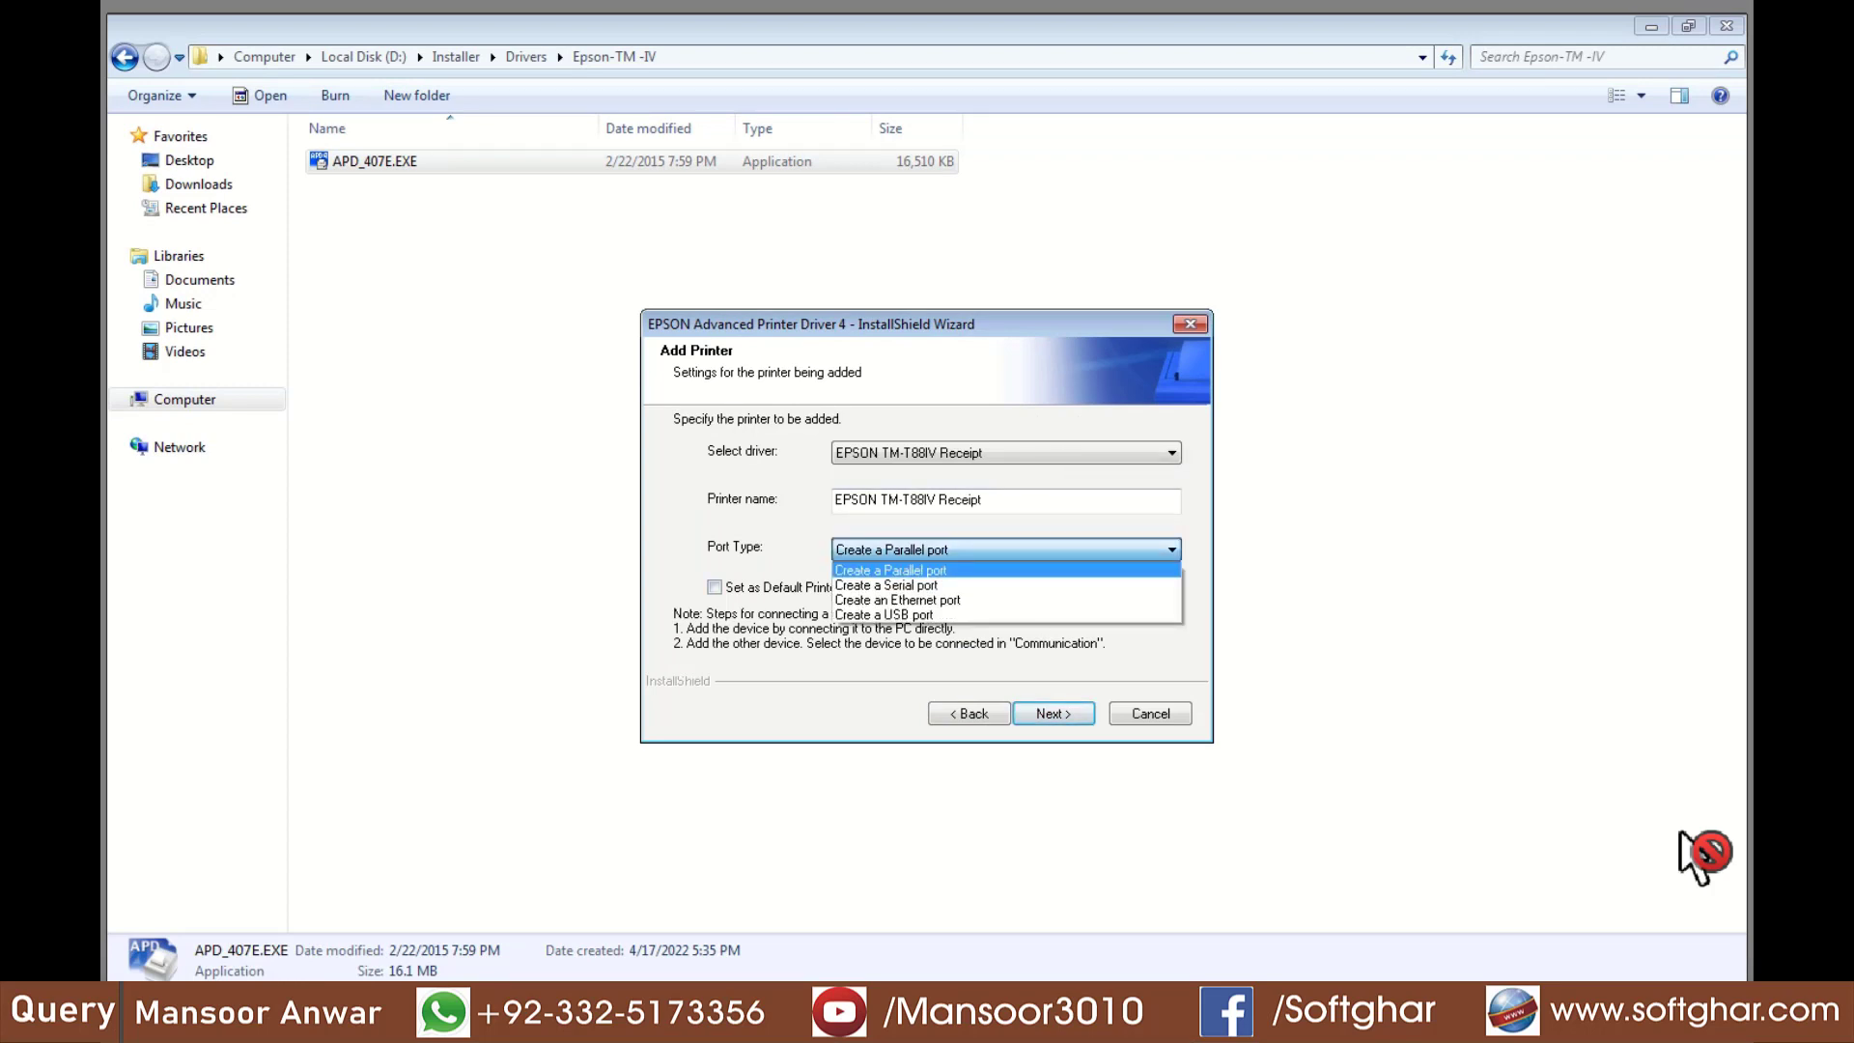
key("Down")
key("Down")
key("Down")
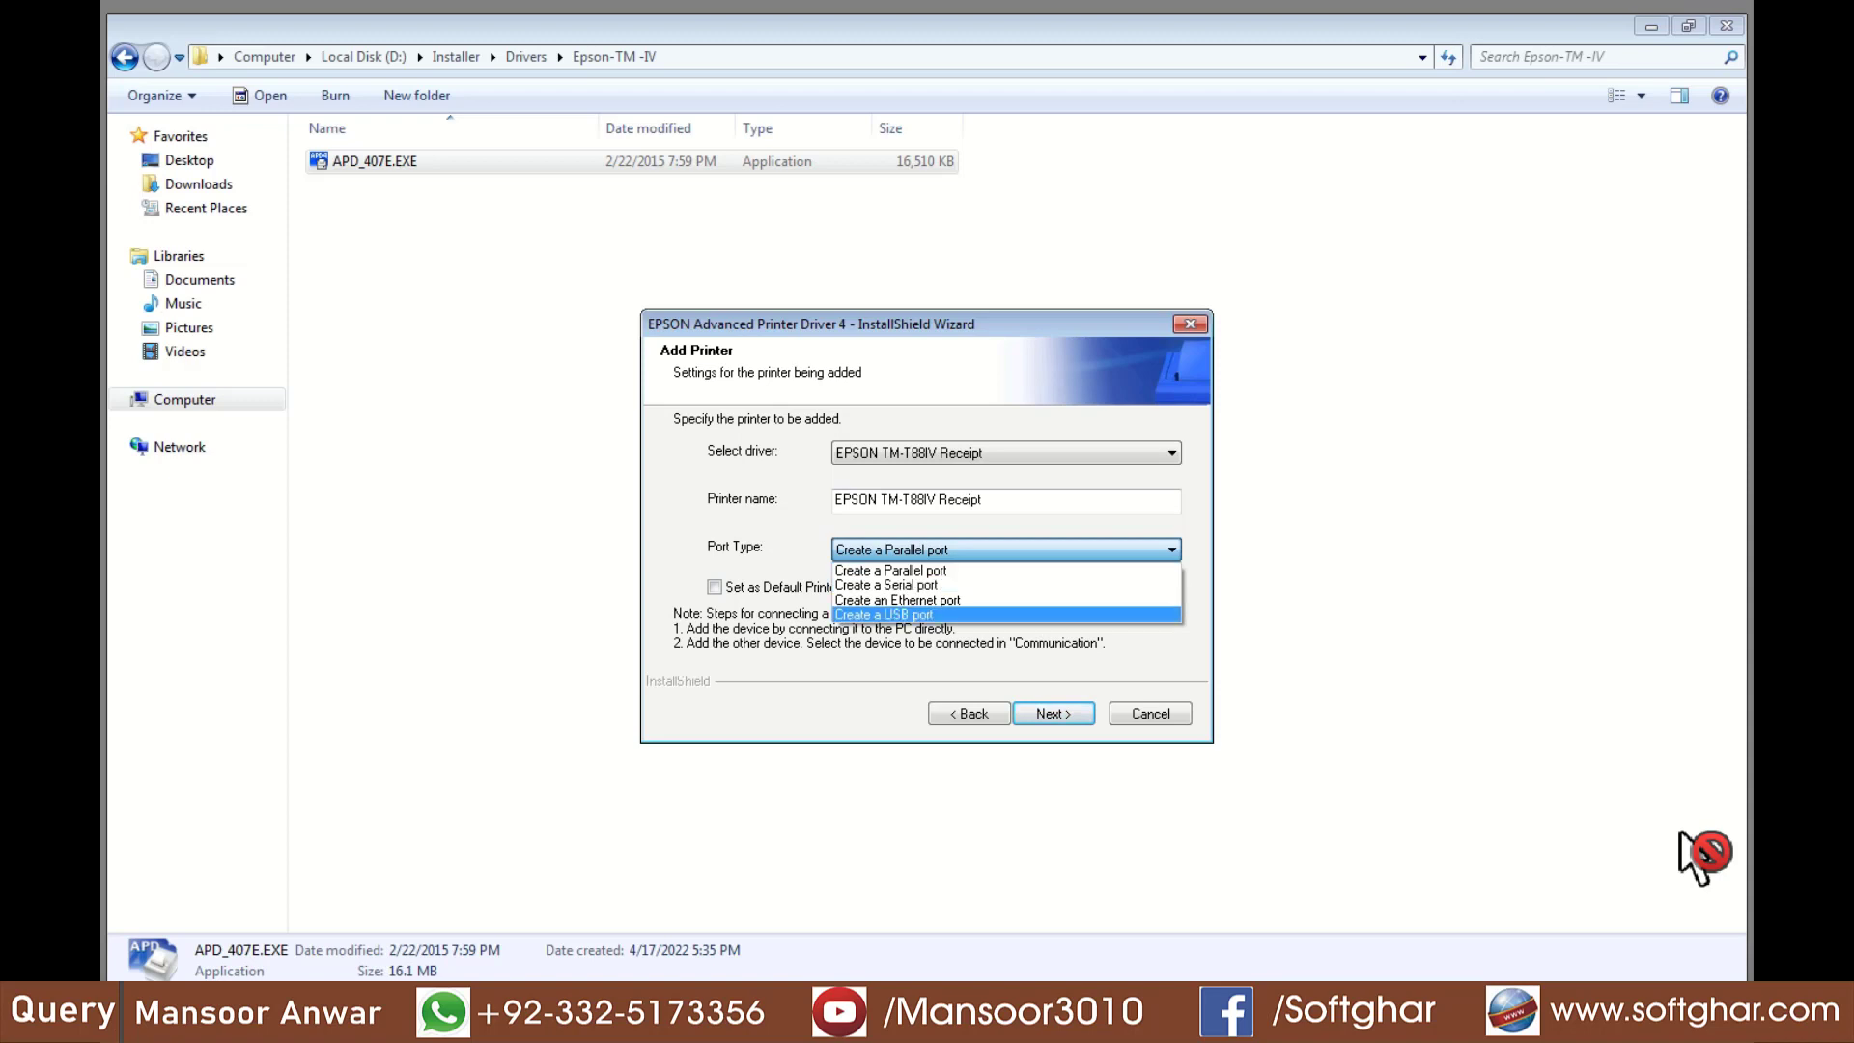
key("Return")
key("space")
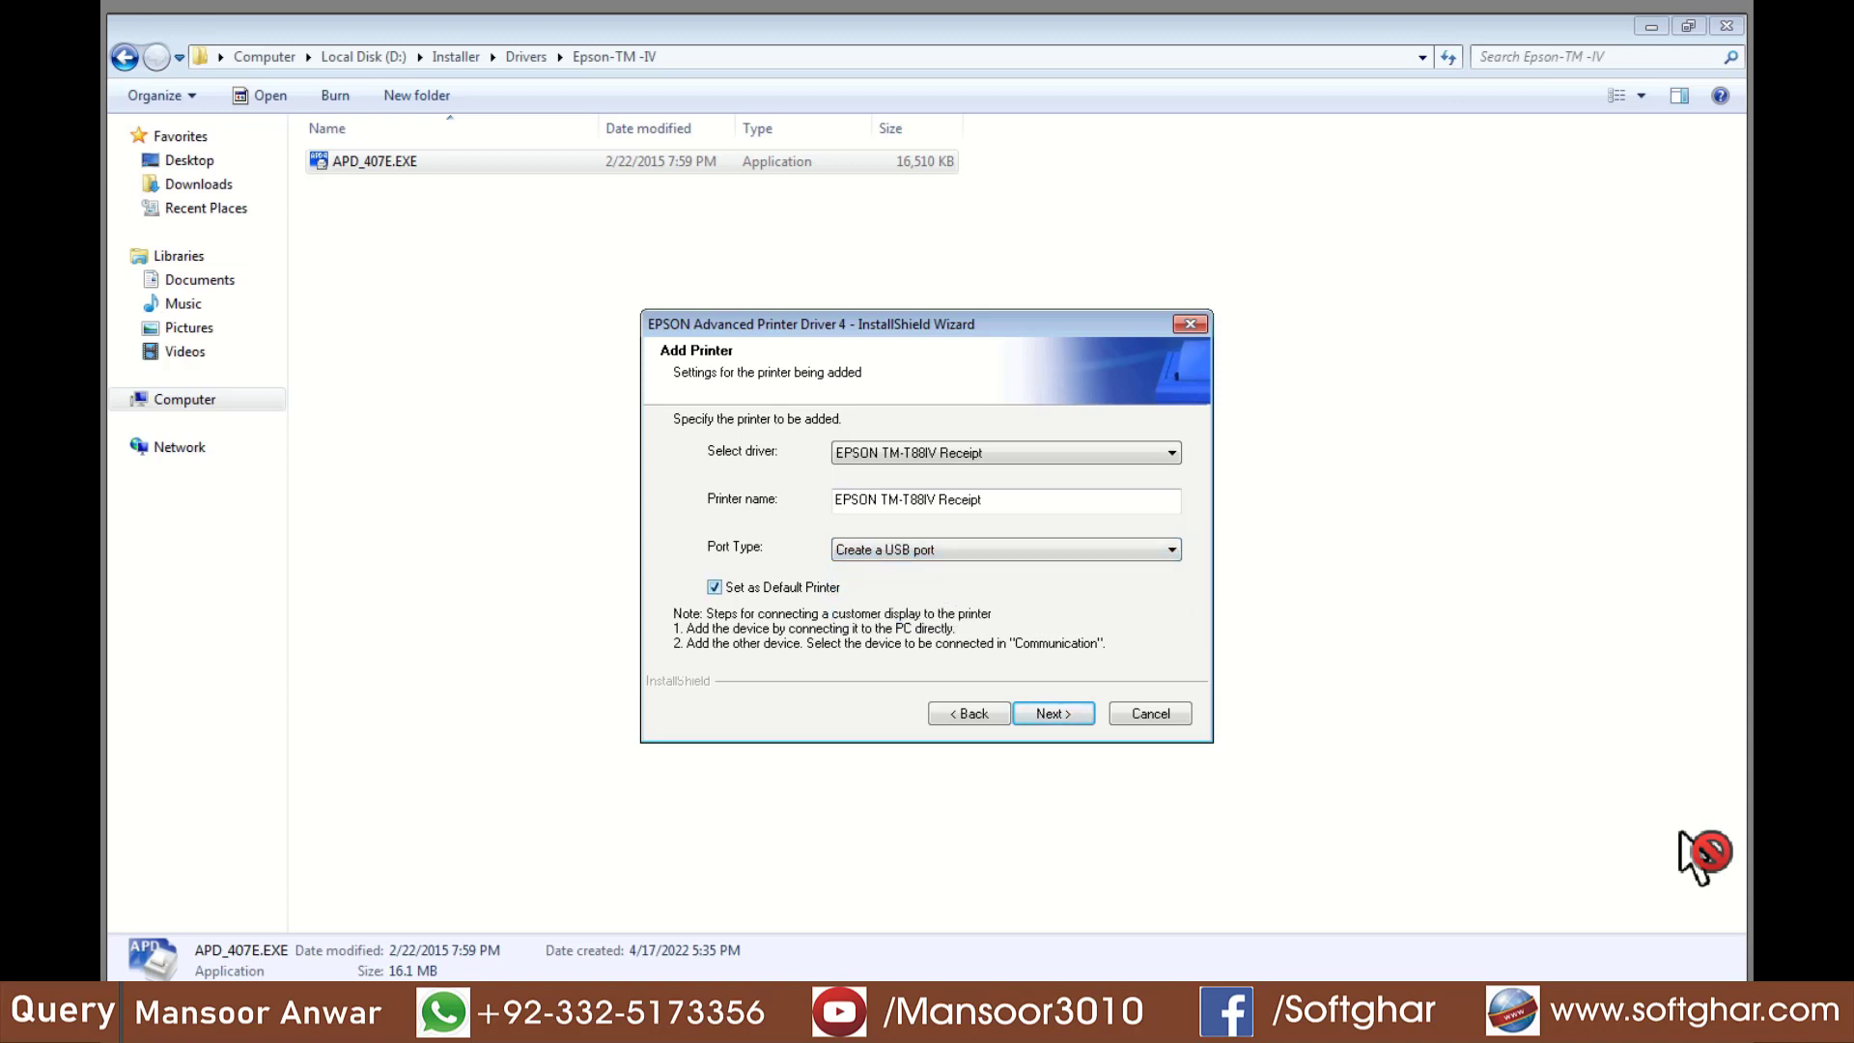
key("Return")
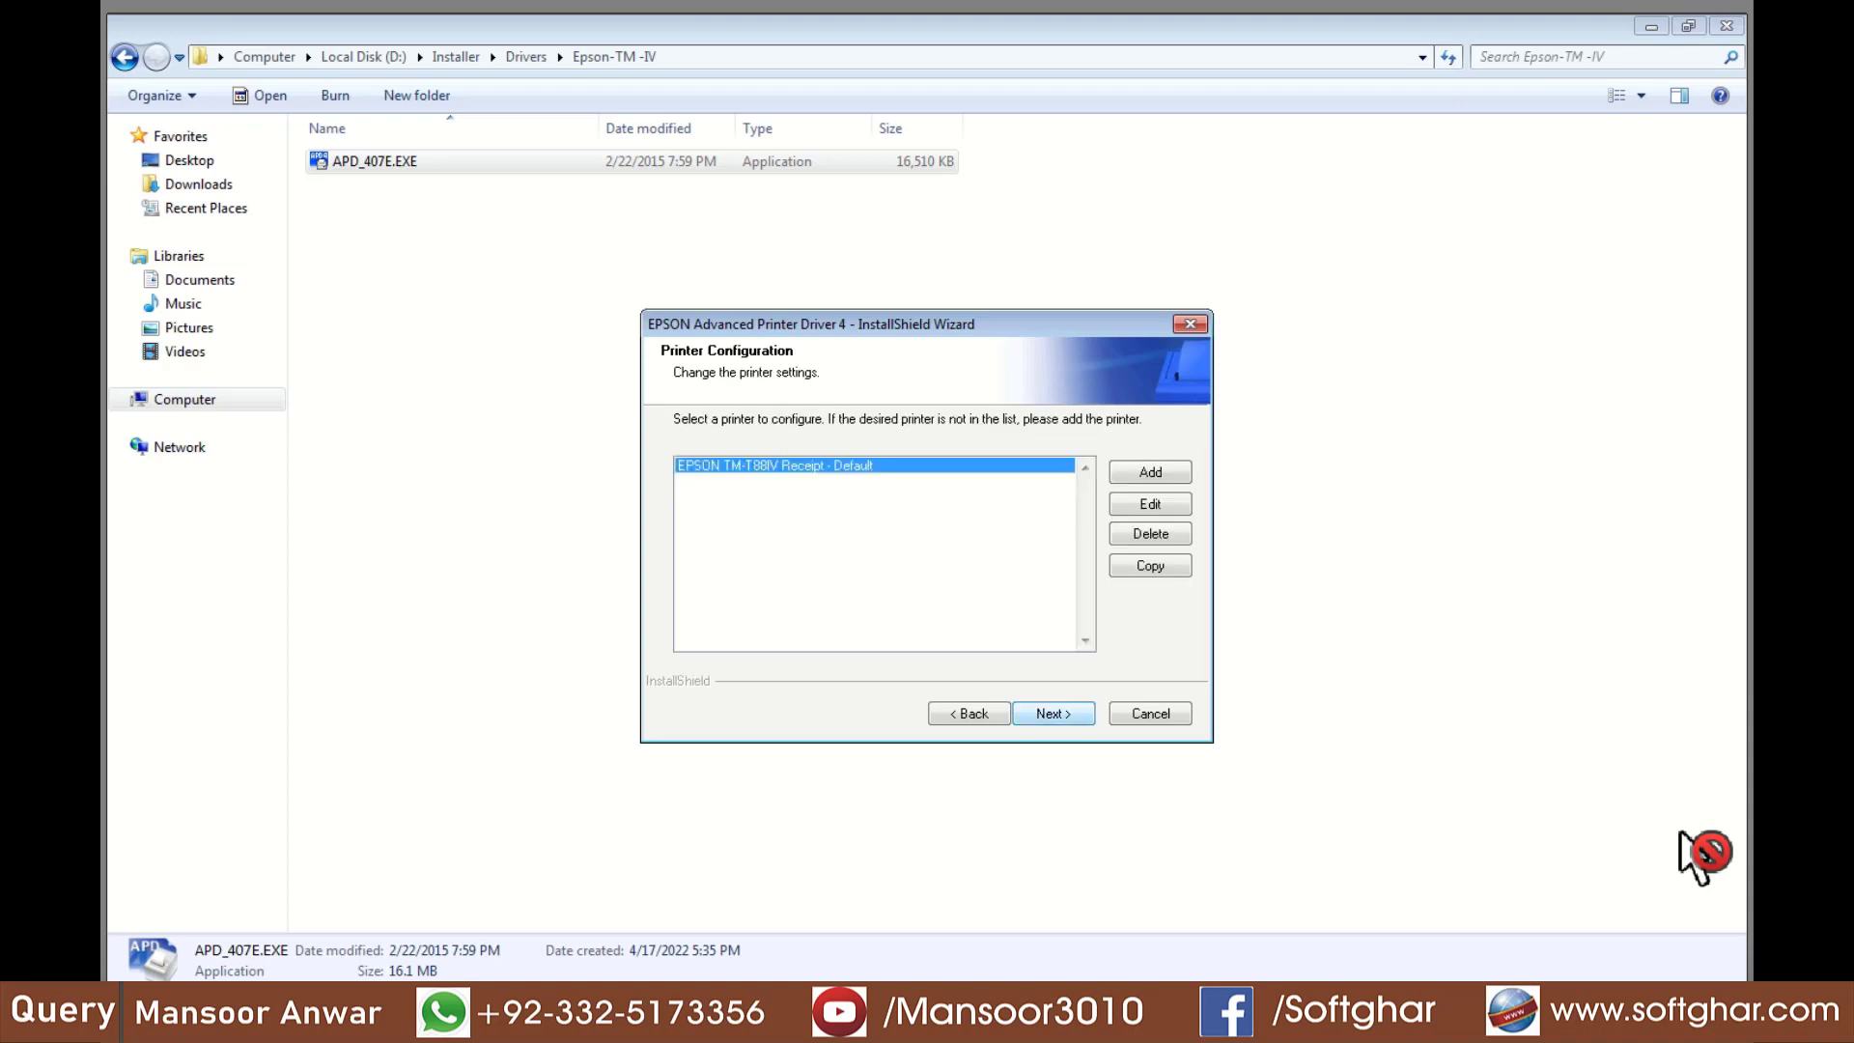
- Accept the printer configuration, install EPSON Advanced Printer Driver 4, and finish the setup with the option to restart the computer later
key("Return")
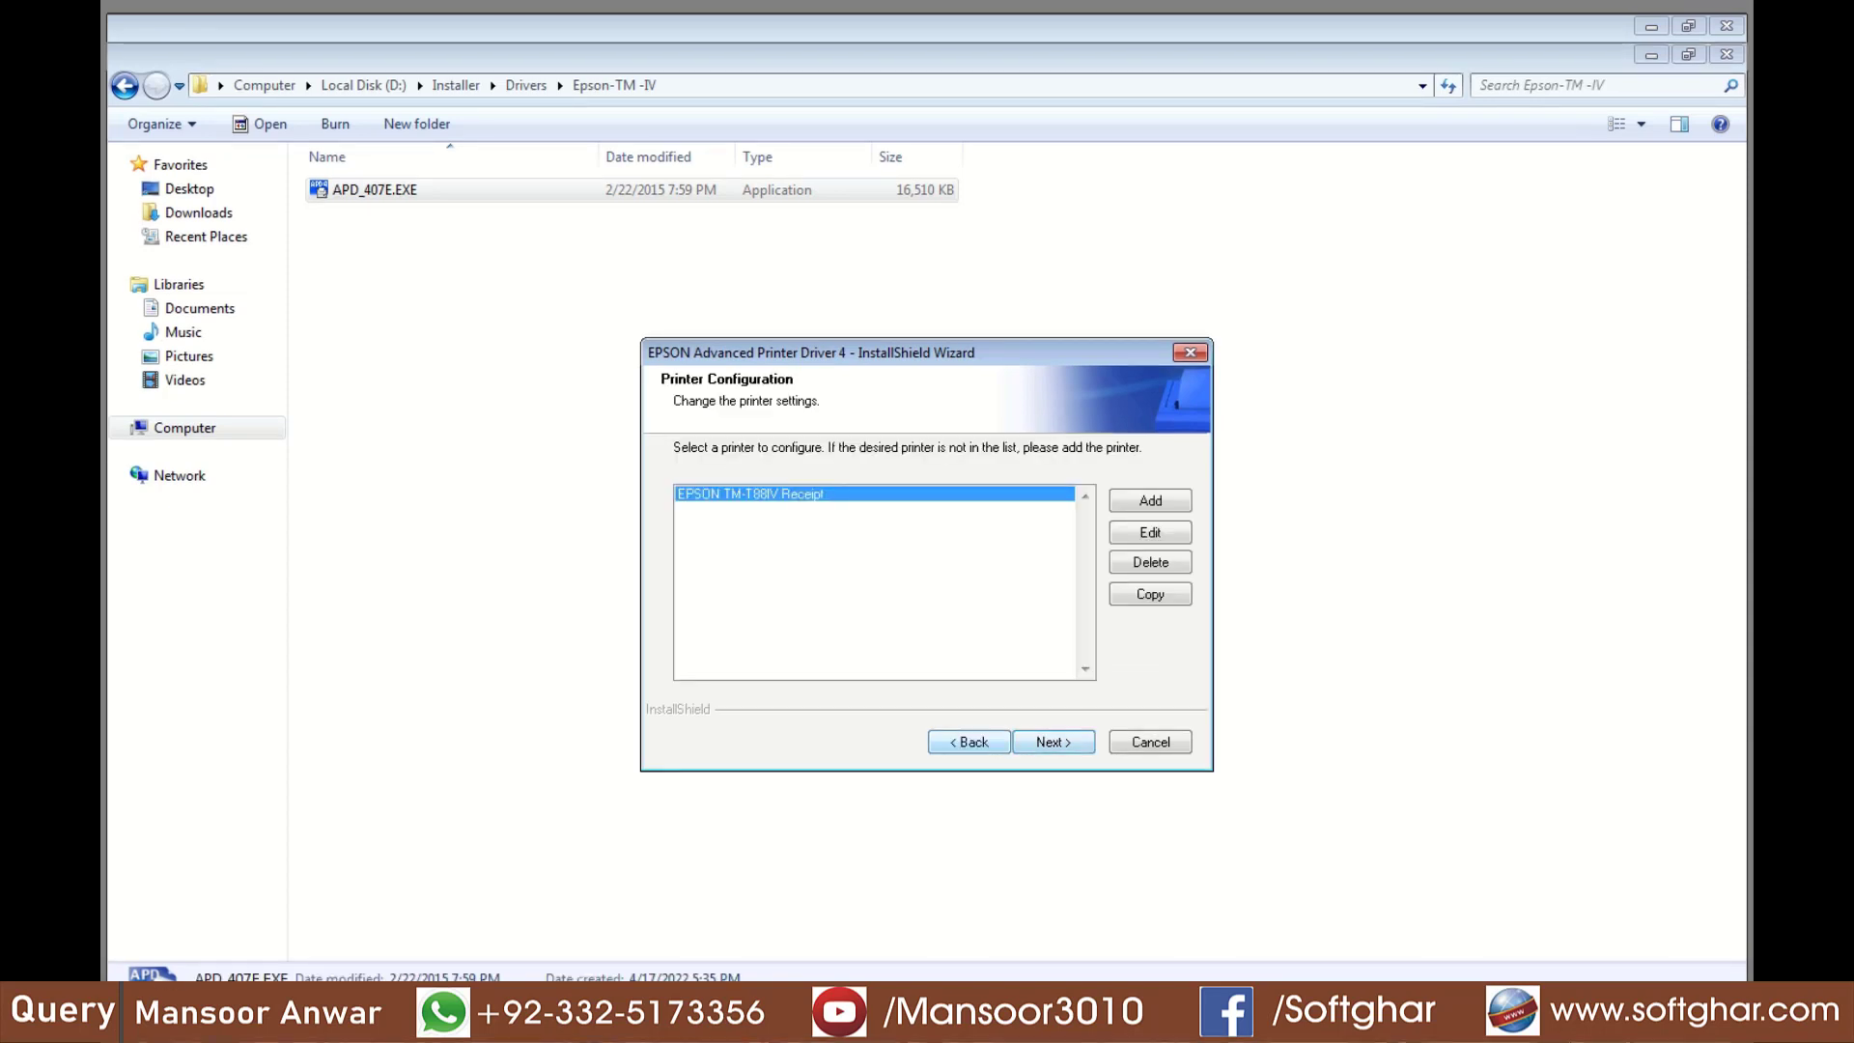
key("Return")
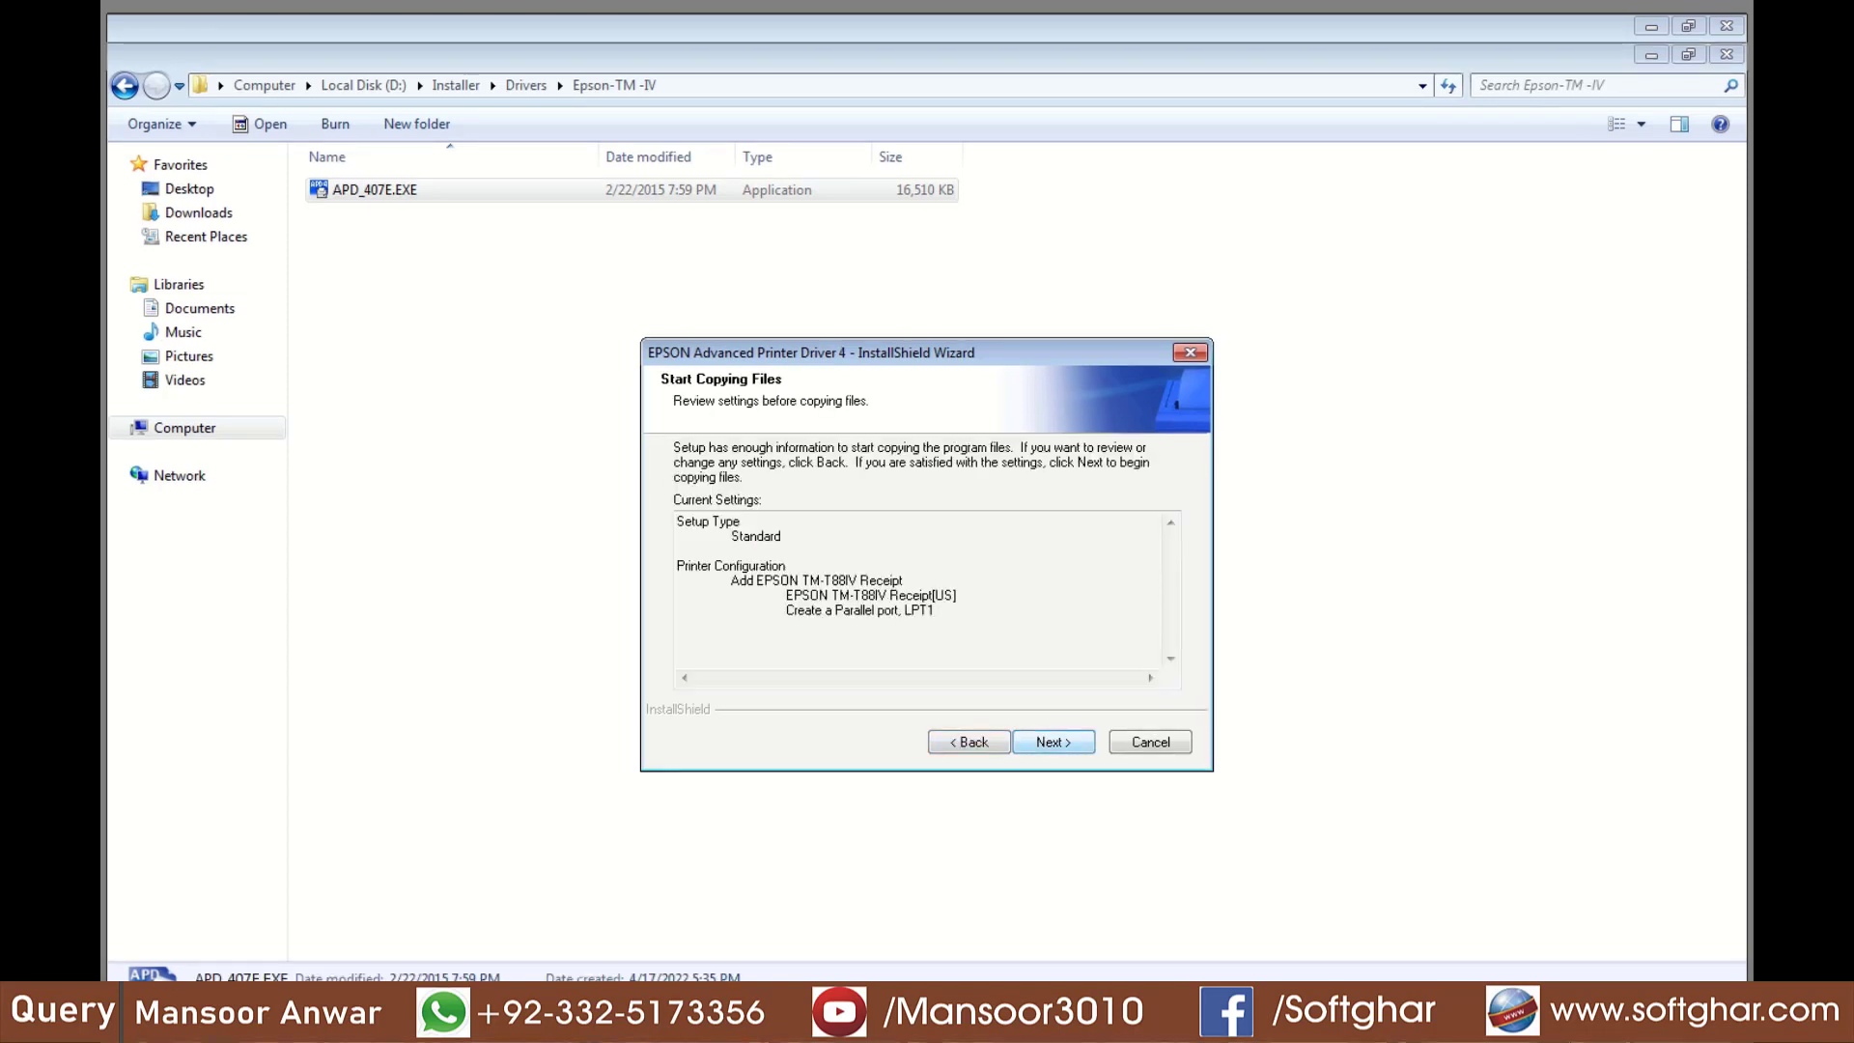
key("Return")
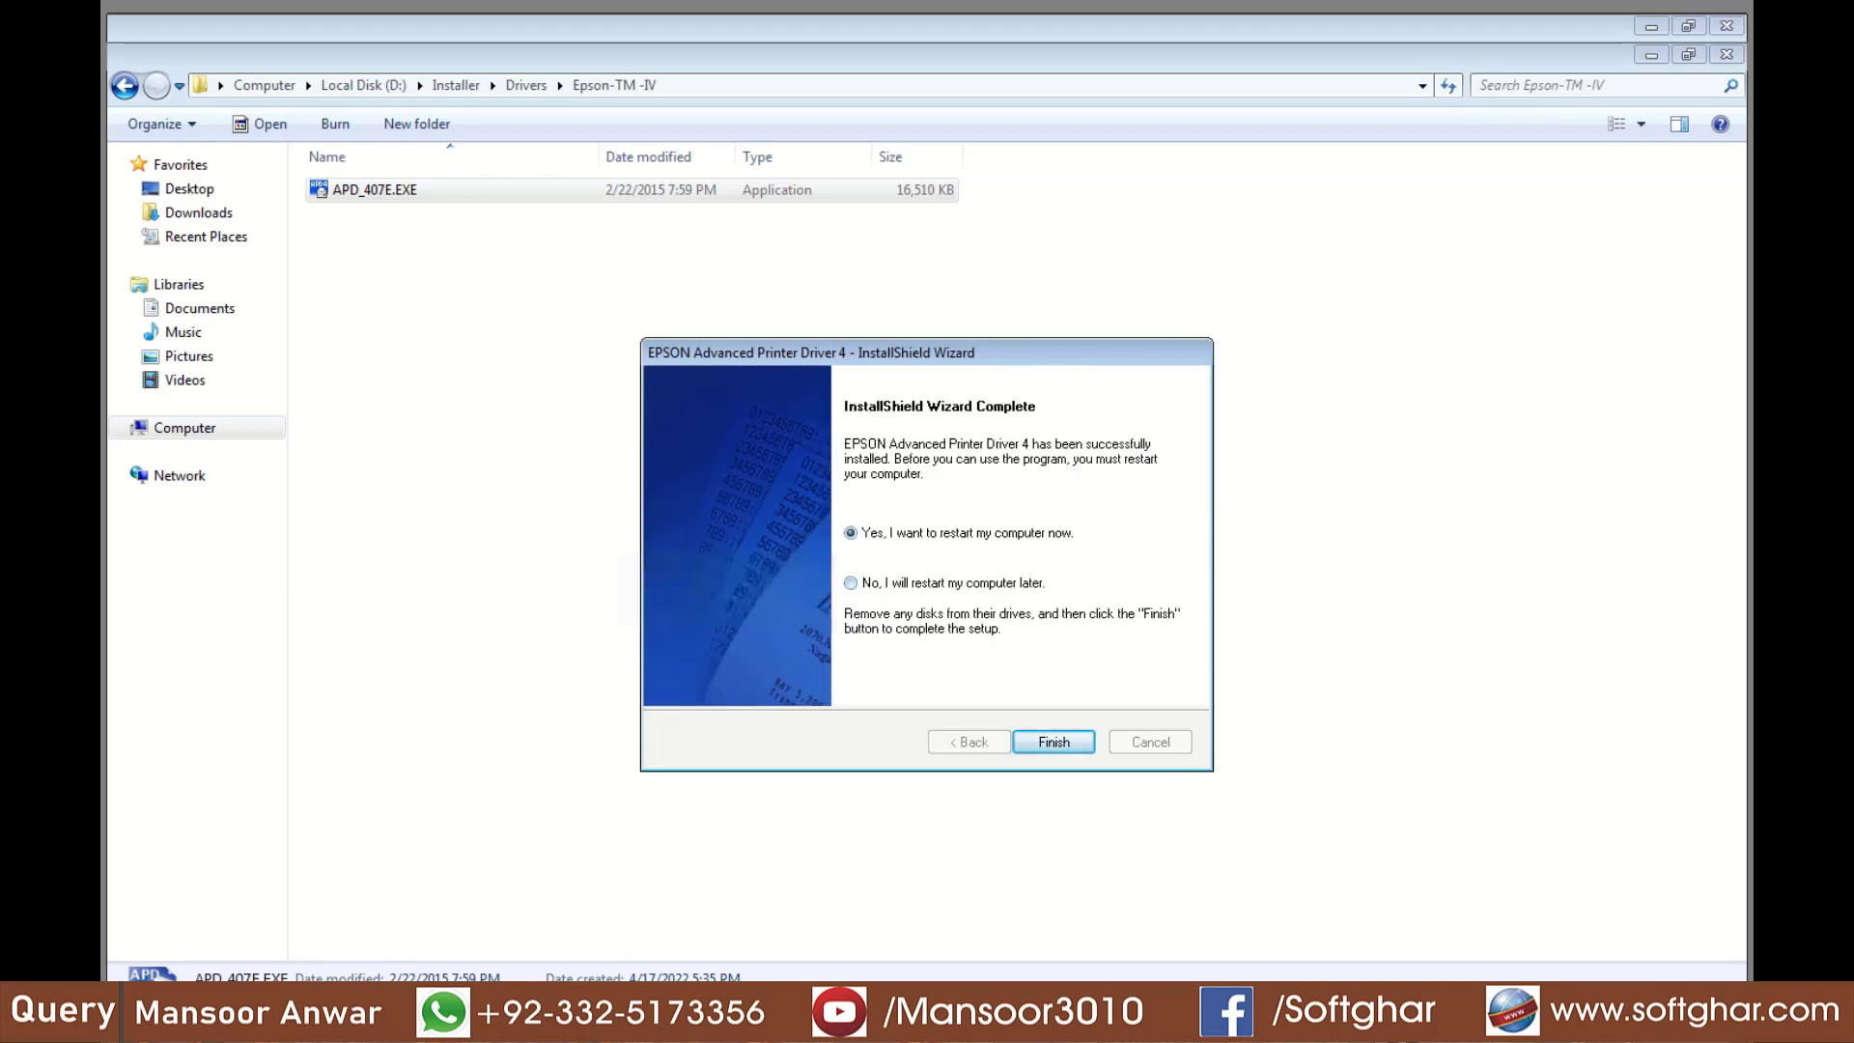
left_click(851, 583)
left_click(1054, 742)
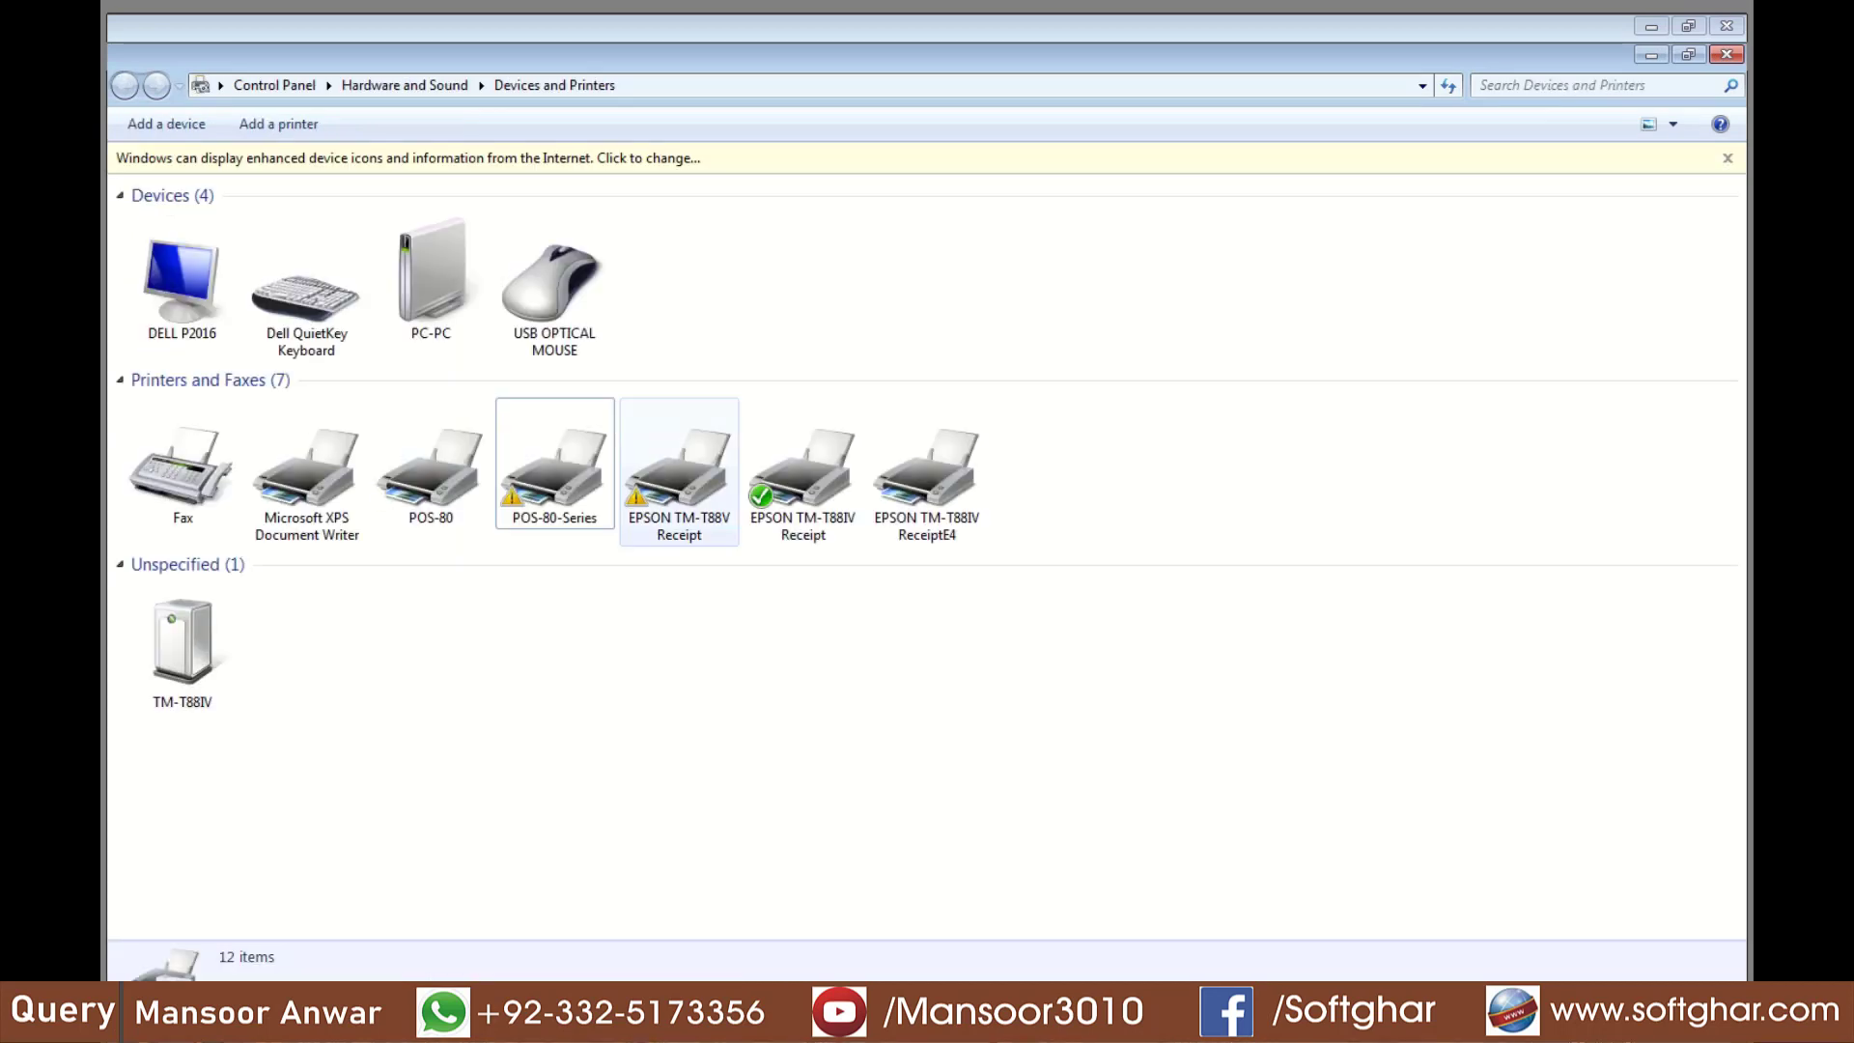
- Open the printer properties of the default EPSON TM-T88IV Receipt printer
right_click(162, 473)
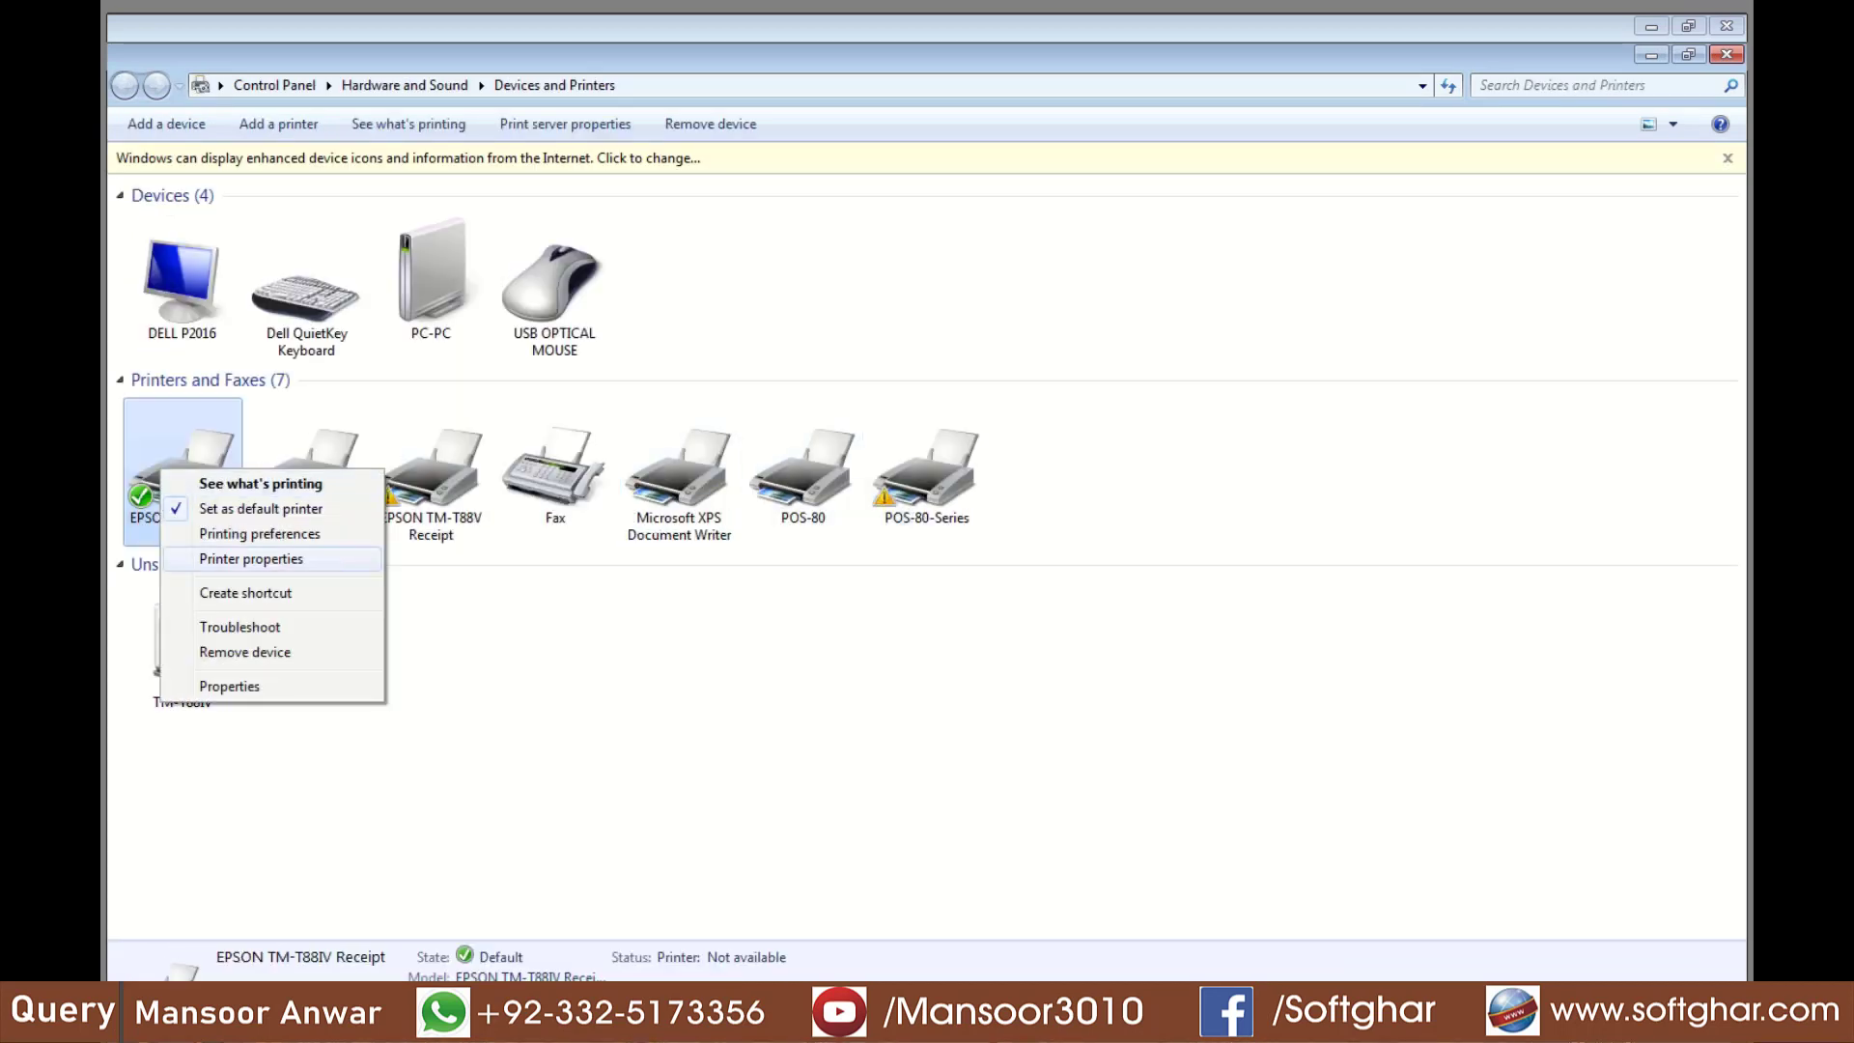
left_click(253, 558)
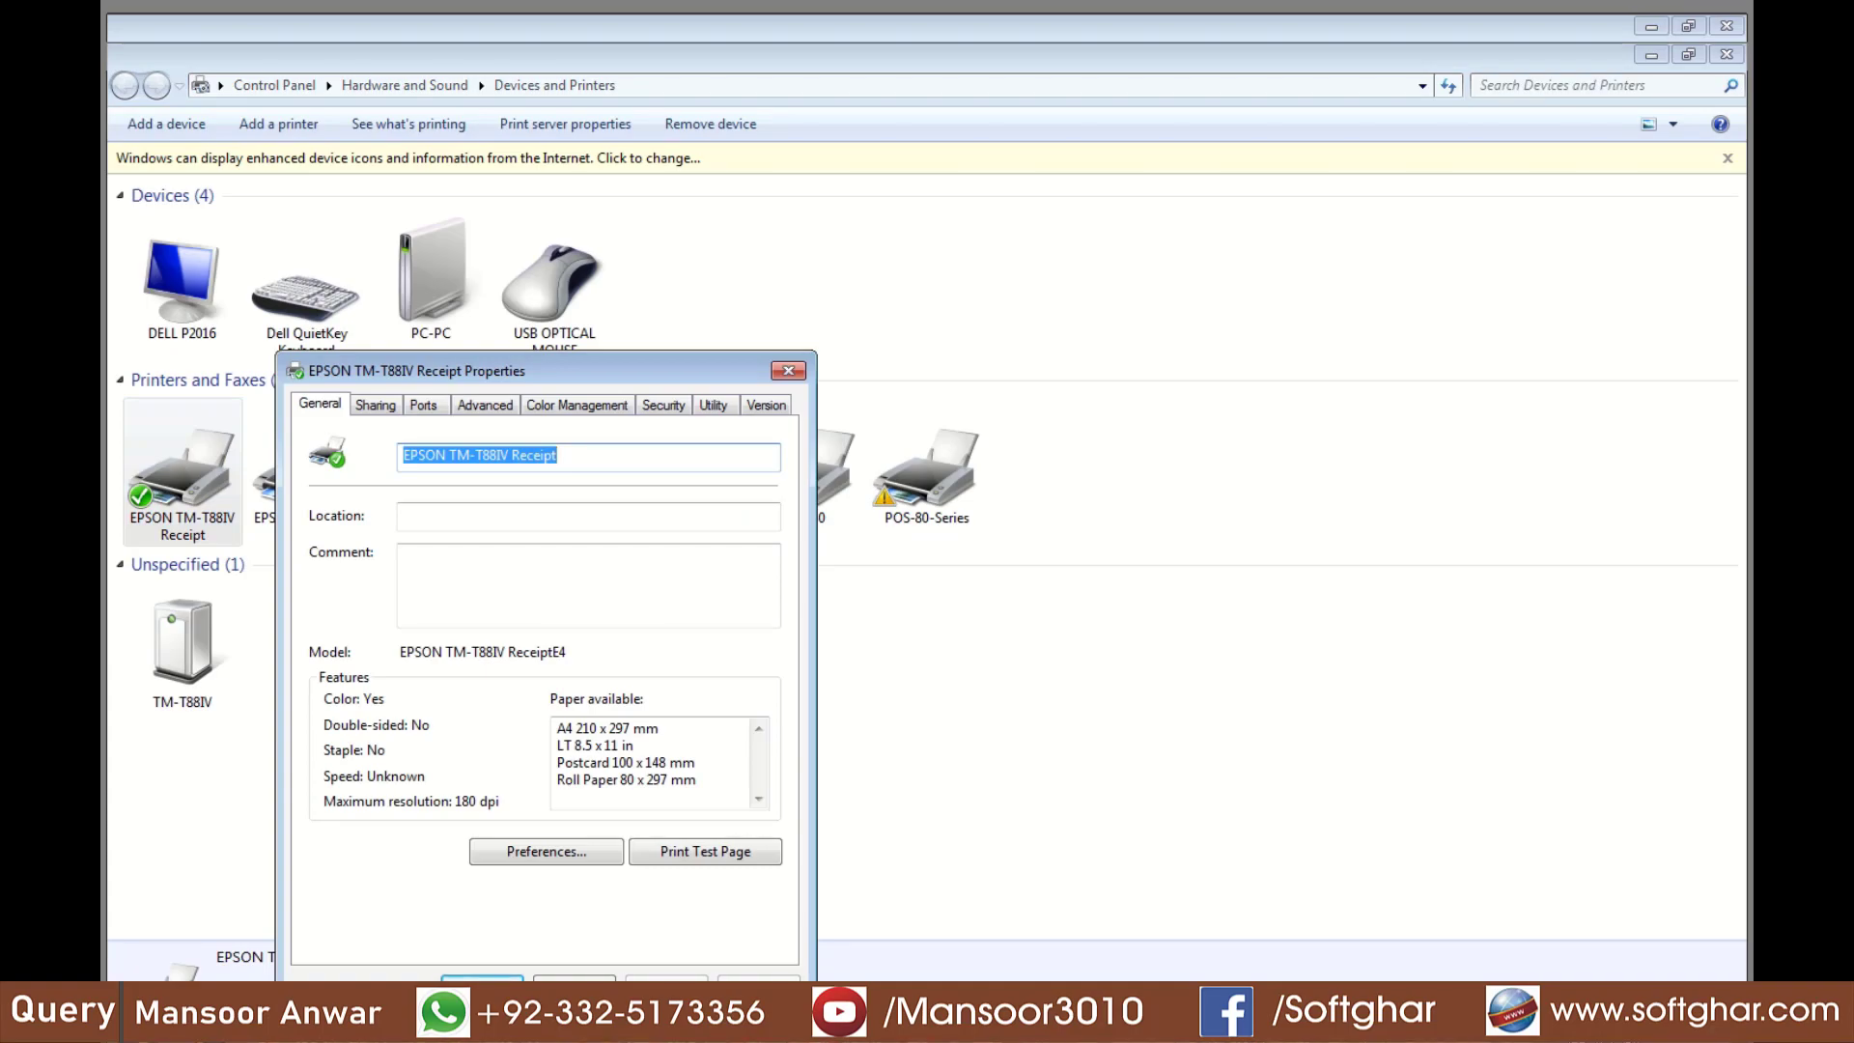